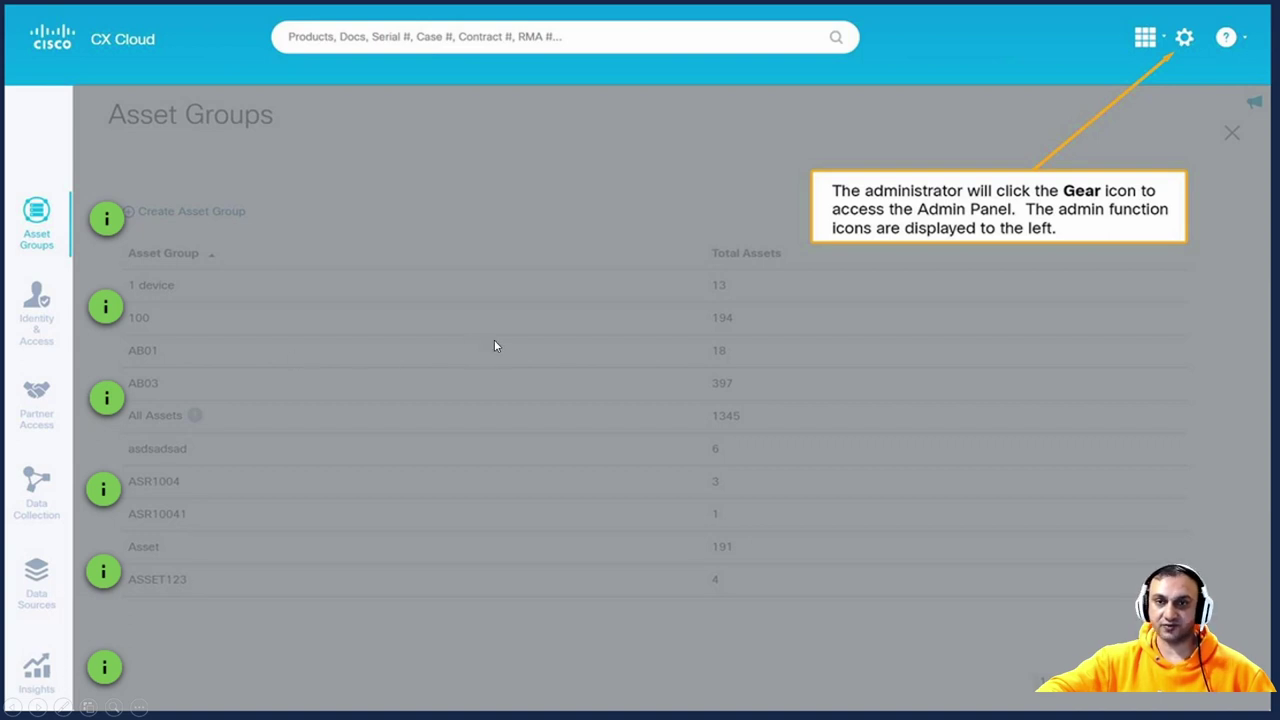
Advance from the Asset Groups slide to the 'CX Cloud UI Demo' section title slide.
{"action": "key", "text": "Right"}
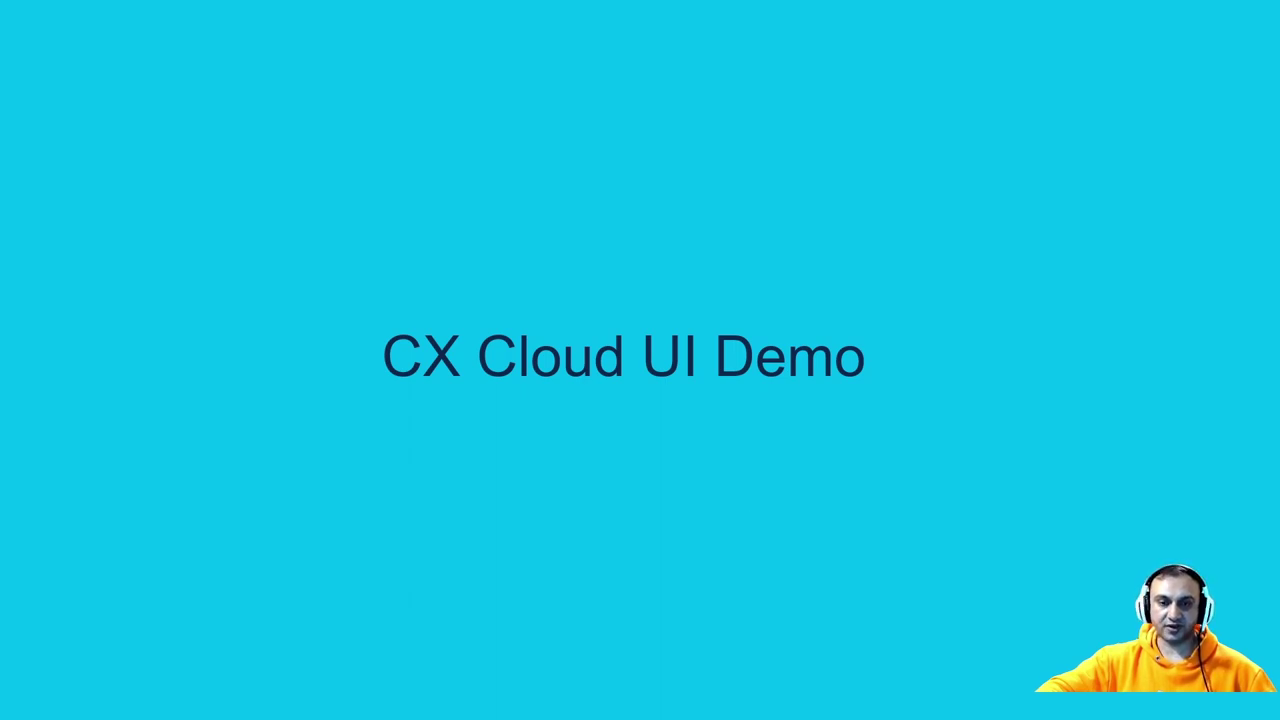
In Edge, go to cx.cisco.com and verify the Duo passcode to sign in.
{"action": "key", "text": "alt+Tab"}
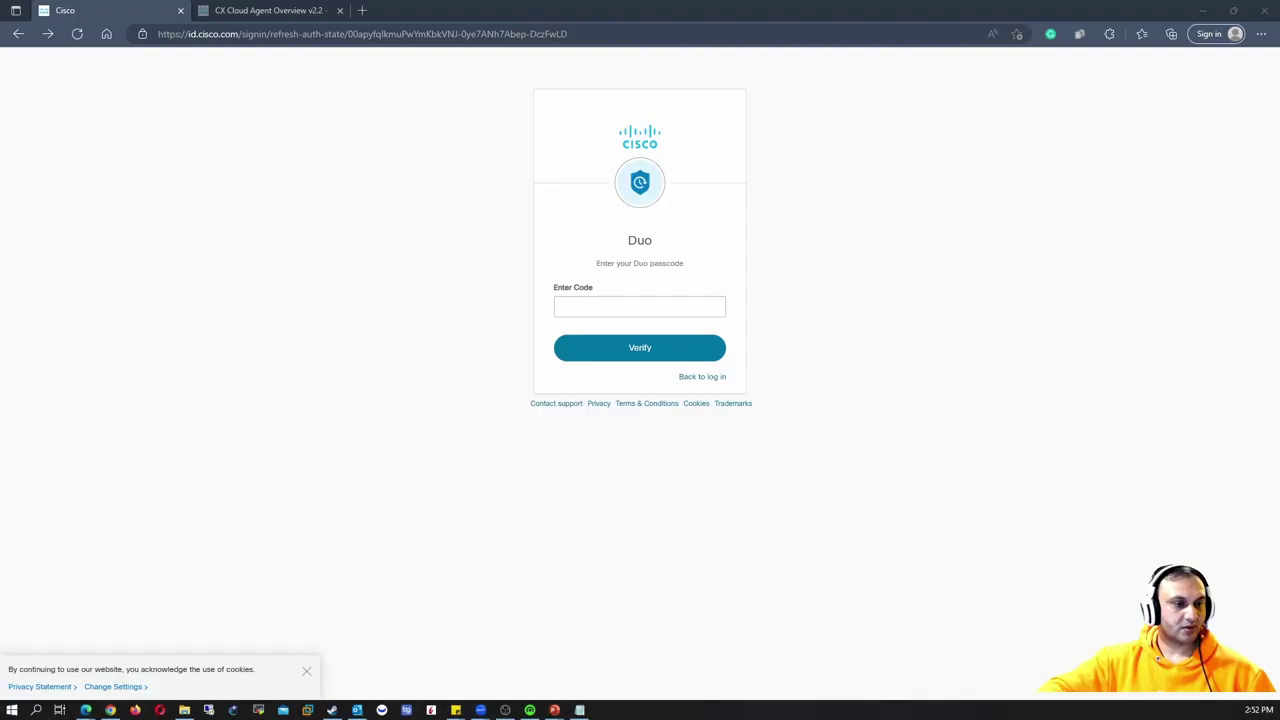
{"action": "left_click", "coordinate": [617, 302]}
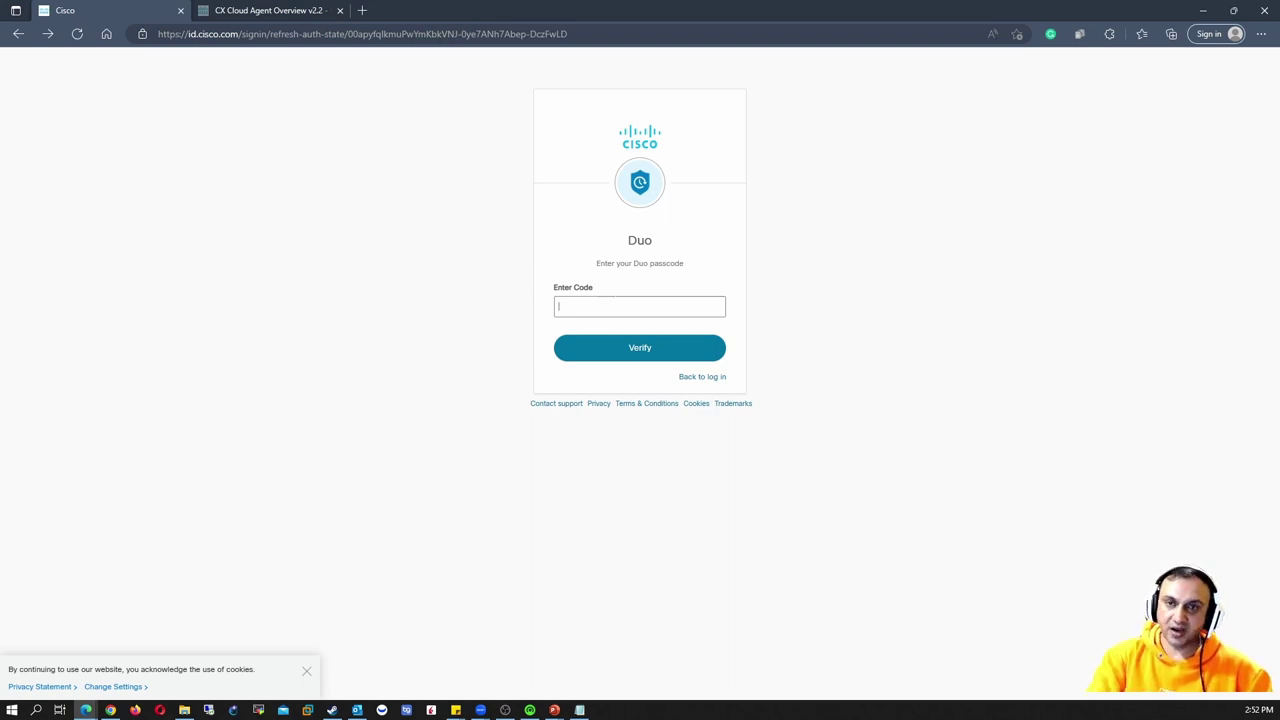
{"action": "left_click", "coordinate": [345, 42]}
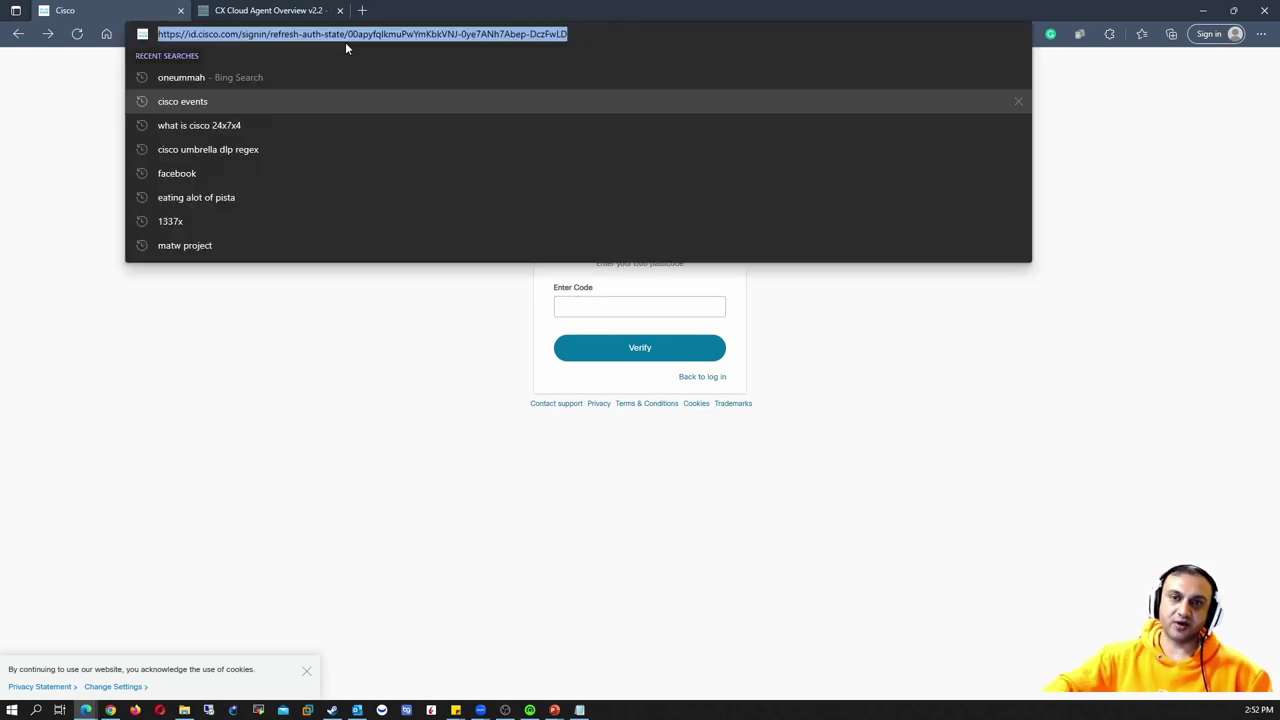
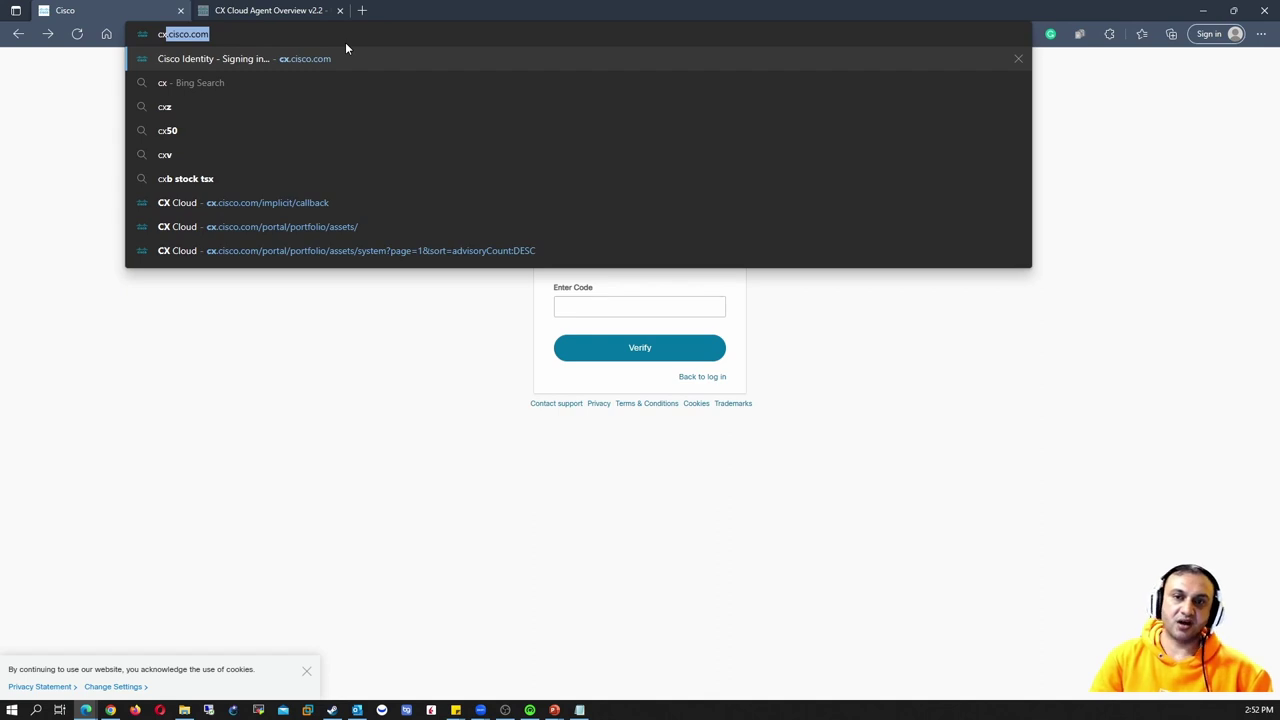
{"action": "key", "text": "Return"}
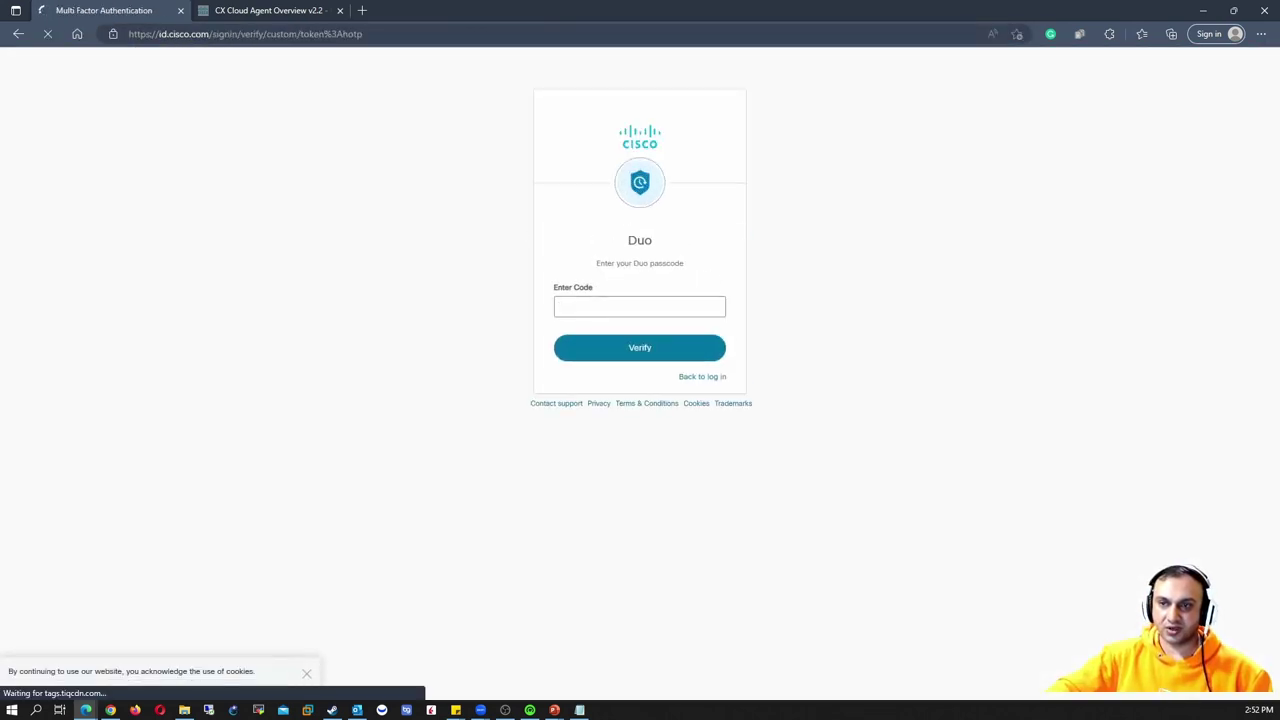
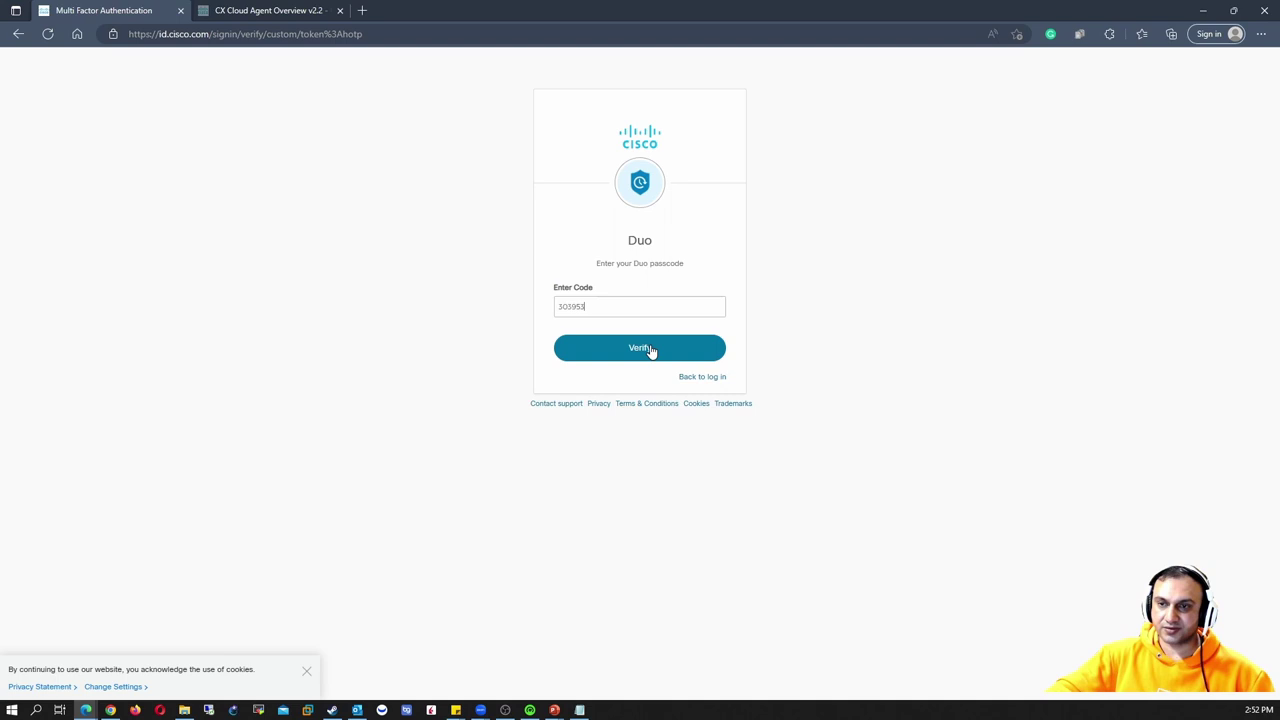
{"action": "left_click", "coordinate": [655, 348]}
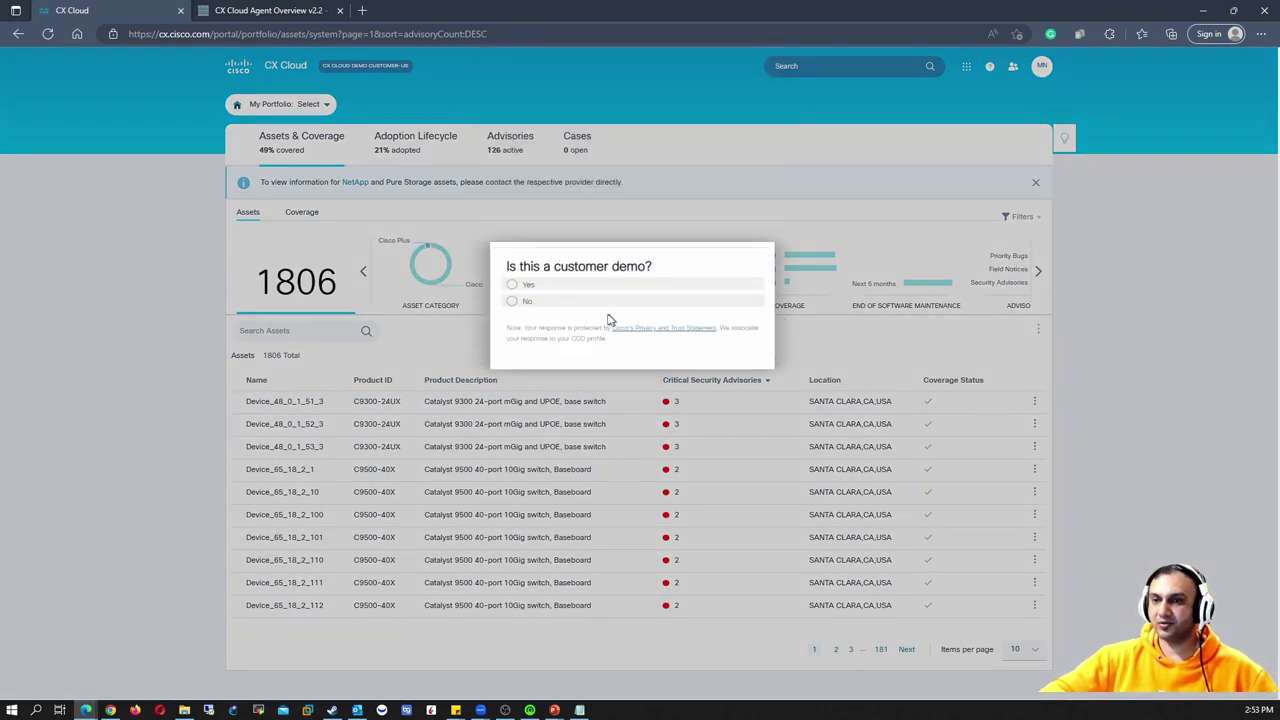
Answer No to 'Is this a customer demo?' and expand the My Portfolio success-track list.
{"action": "left_click", "coordinate": [520, 302]}
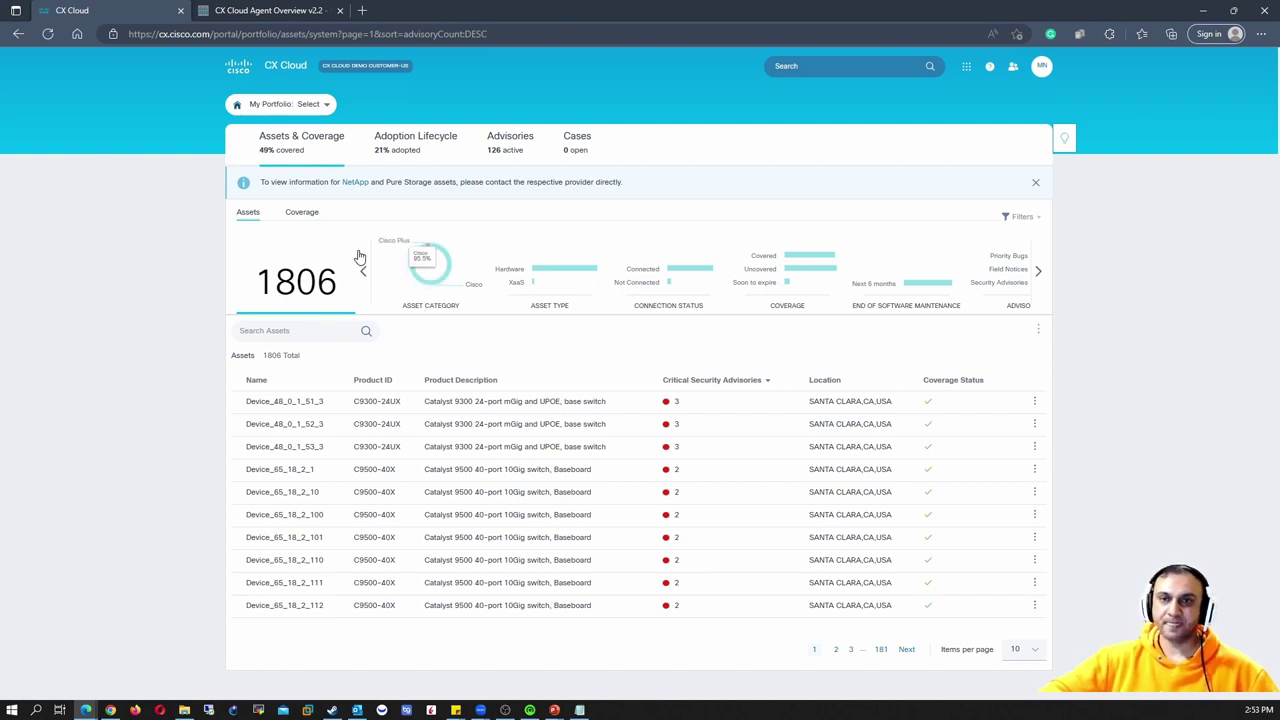
{"action": "left_click", "coordinate": [287, 106]}
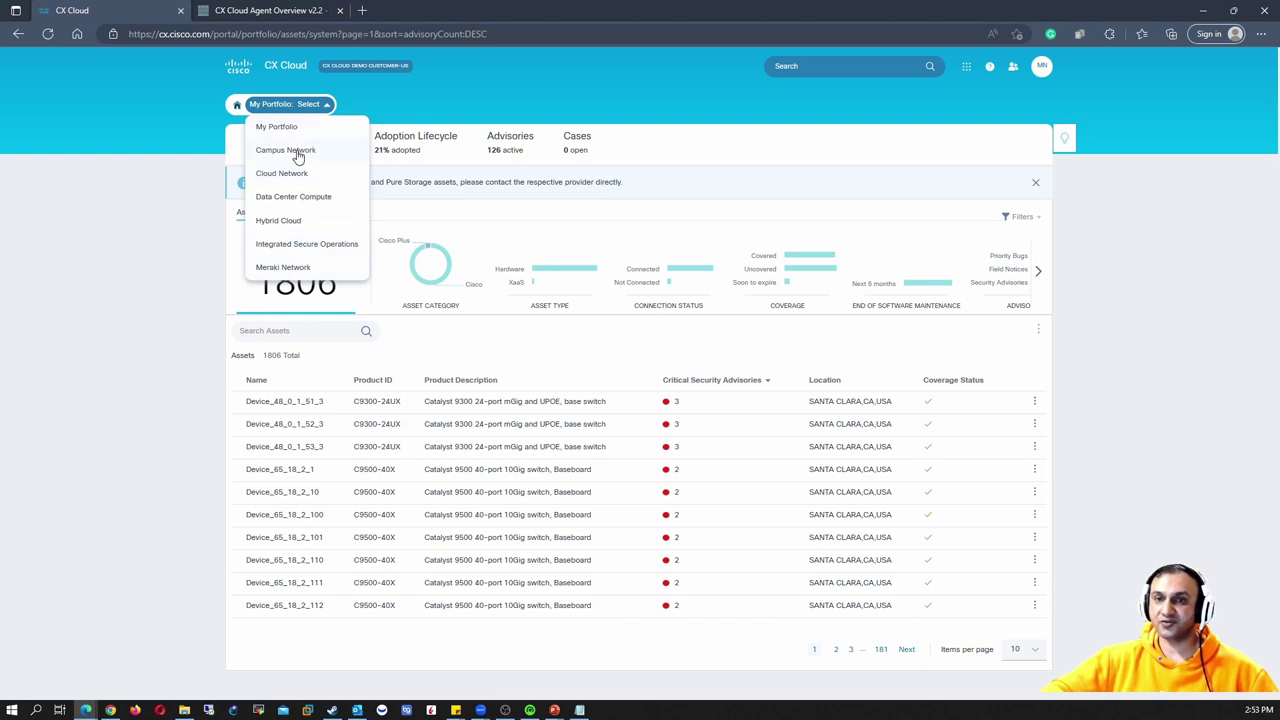
{"action": "left_click", "coordinate": [296, 151]}
{"action": "left_click", "coordinate": [403, 106]}
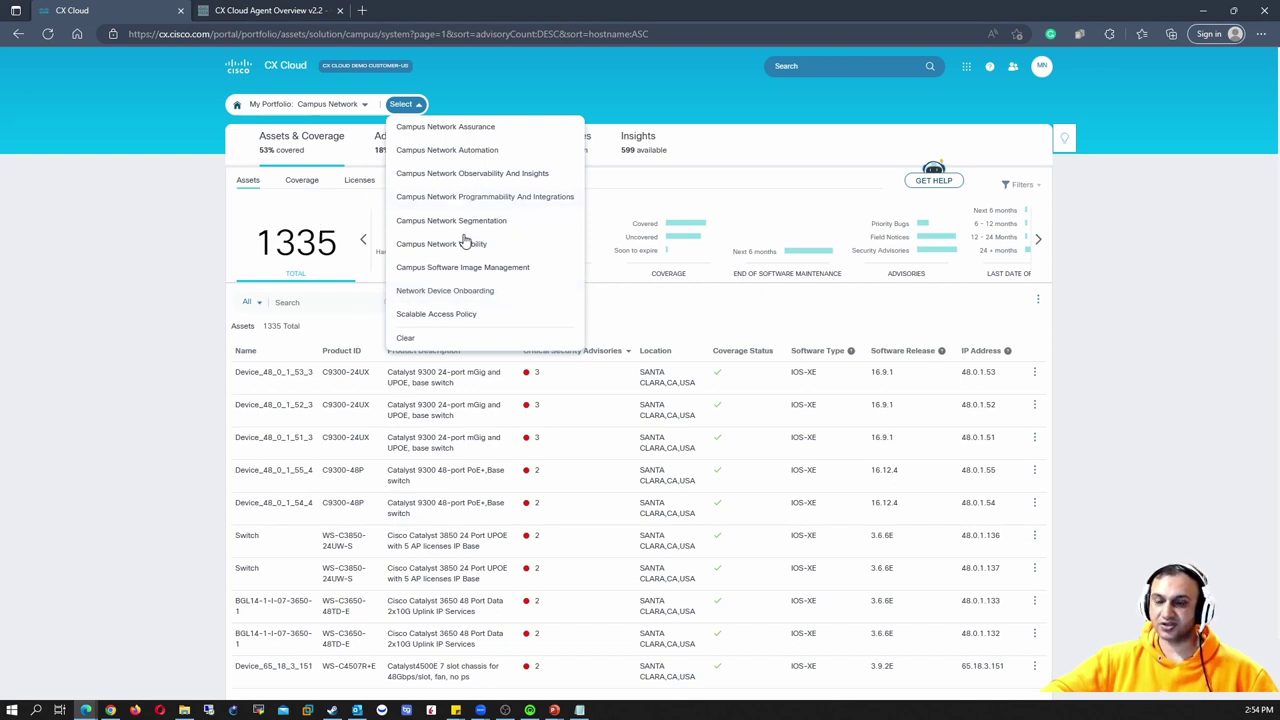
{"action": "left_click", "coordinate": [360, 106]}
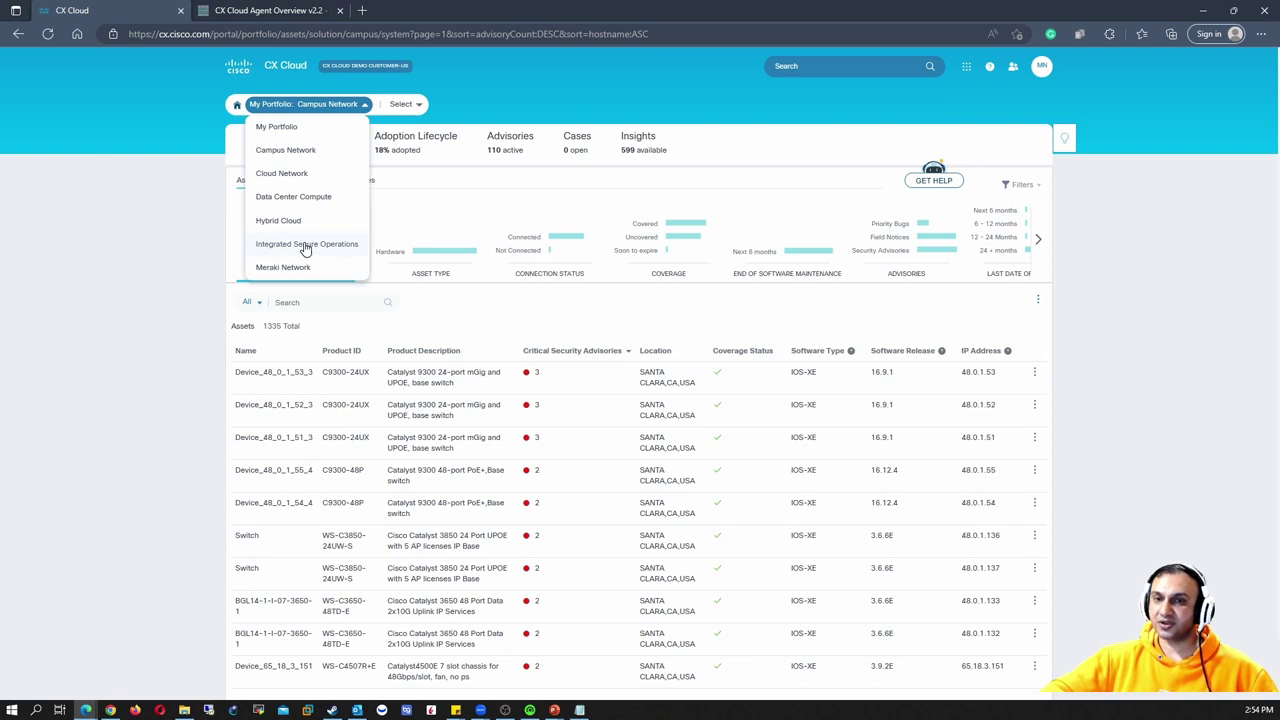
{"action": "left_click", "coordinate": [305, 245]}
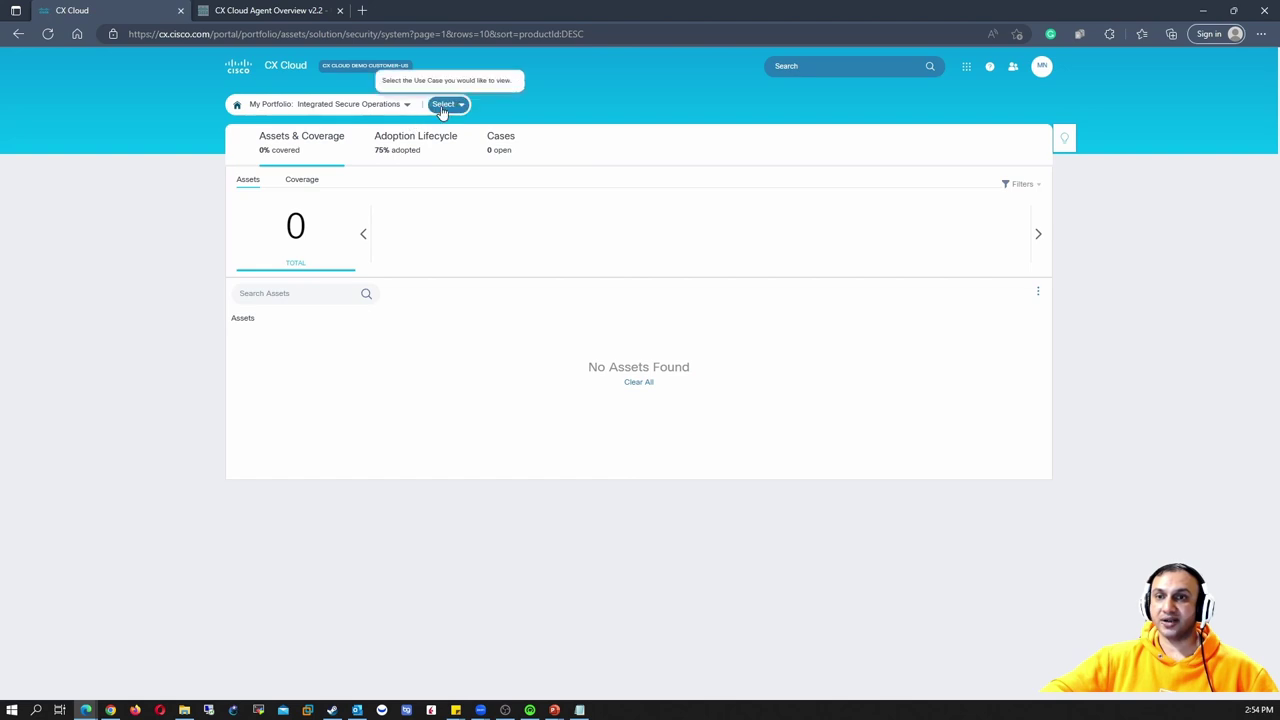
{"action": "left_click", "coordinate": [445, 105]}
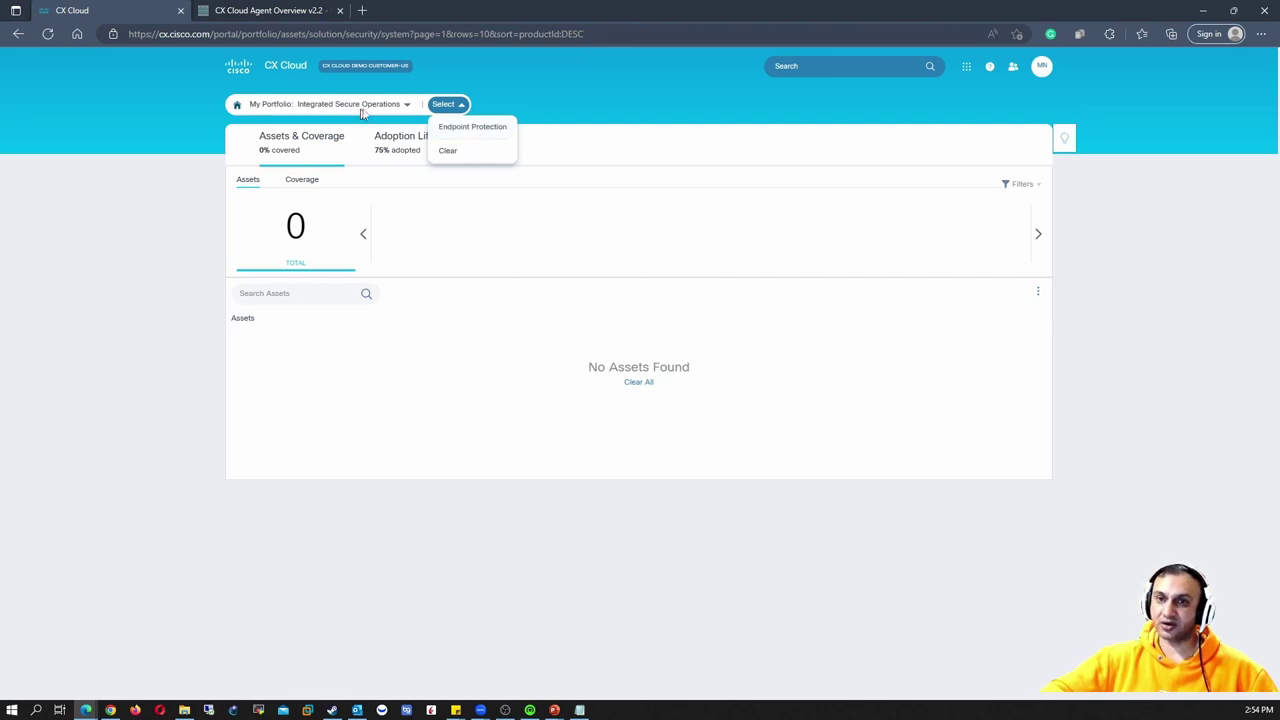
{"action": "left_click", "coordinate": [535, 117]}
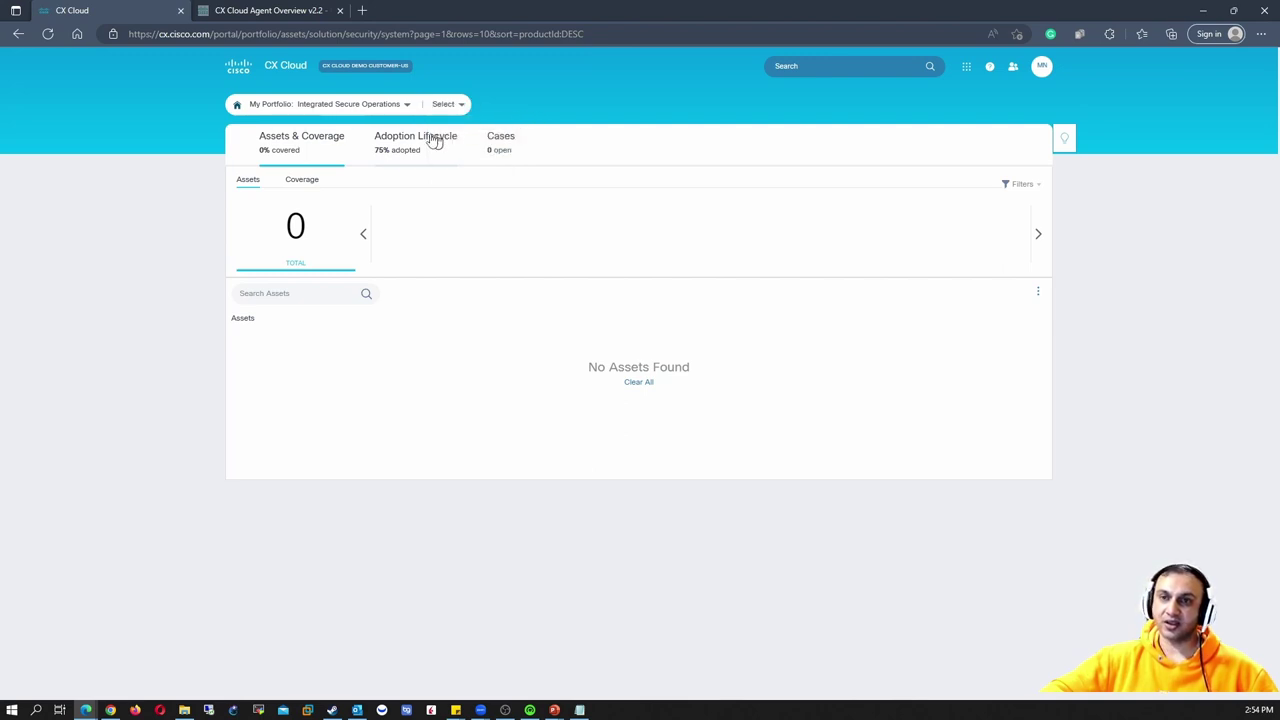
{"action": "left_click", "coordinate": [363, 108]}
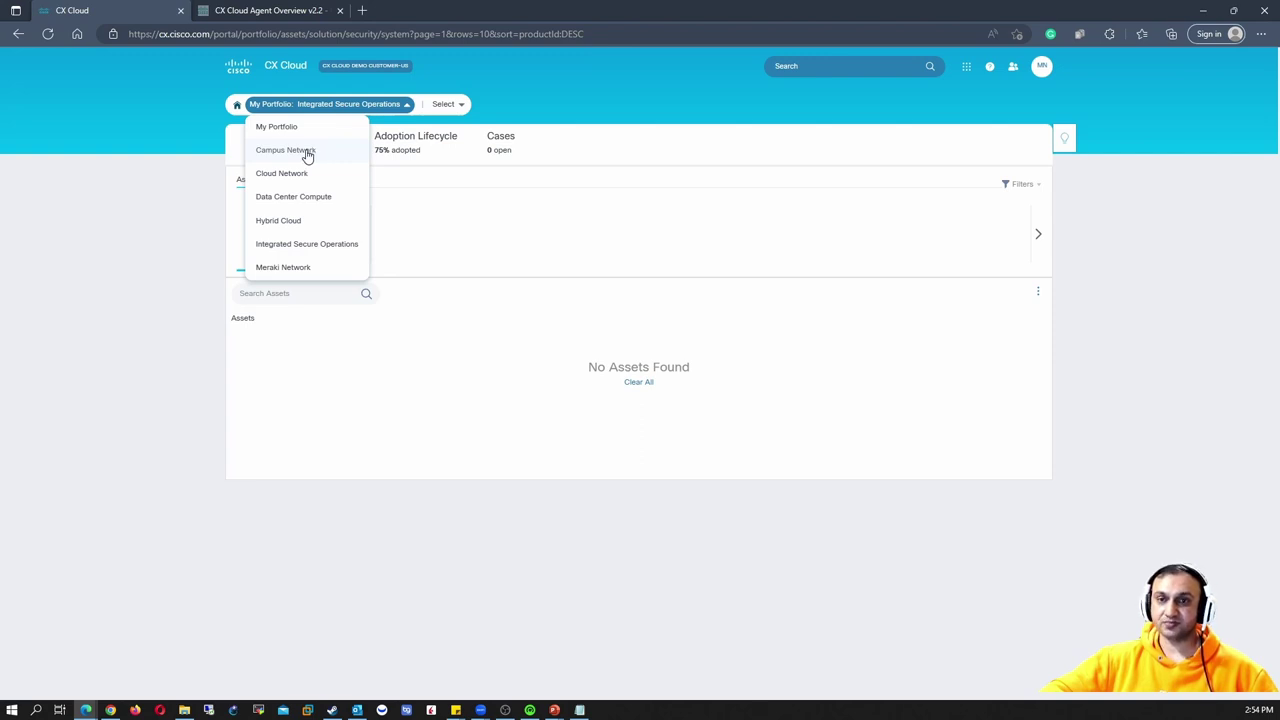
{"action": "left_click", "coordinate": [307, 155]}
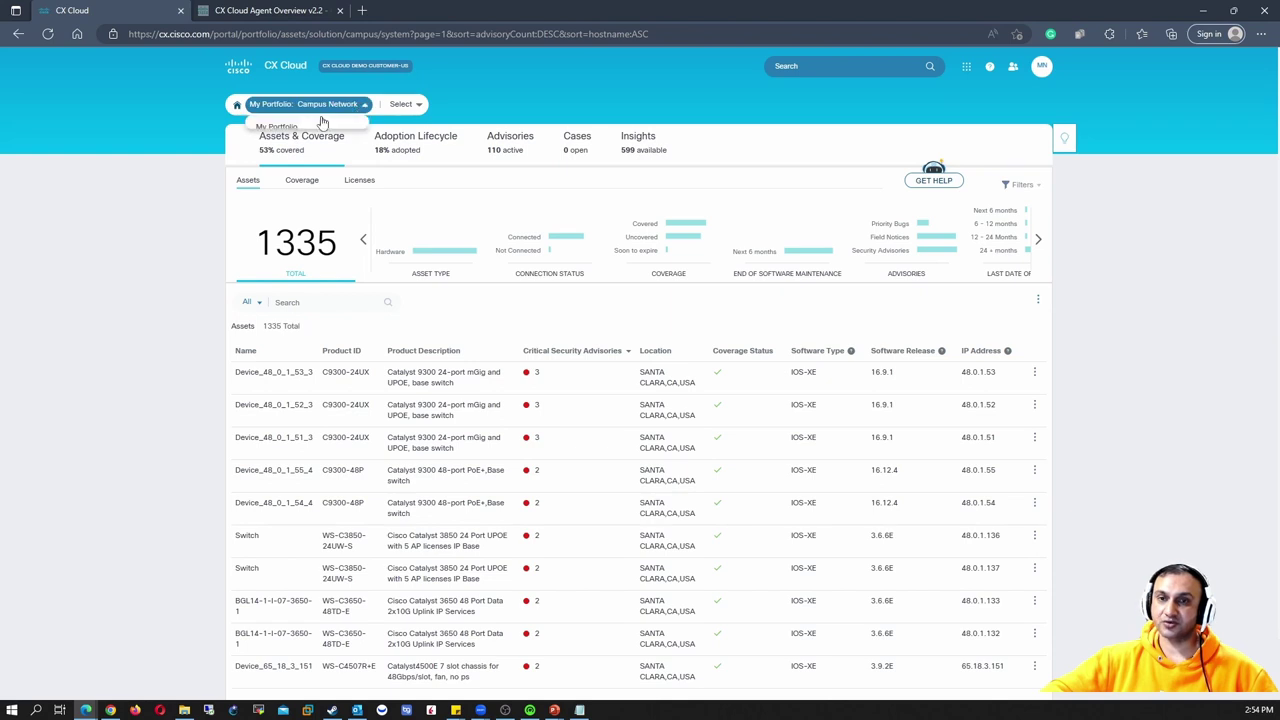
{"action": "left_click", "coordinate": [356, 108]}
{"action": "left_click", "coordinate": [284, 129]}
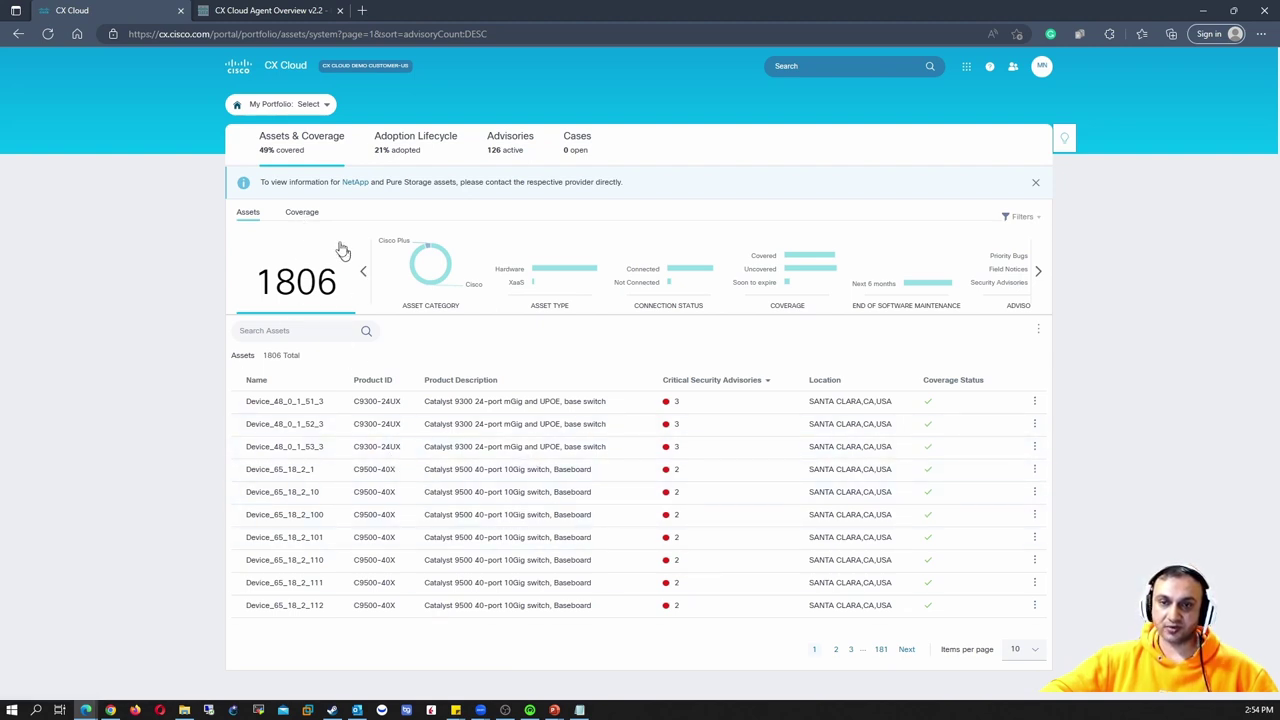
Show the Coverage tab listing 7 active contracts sorted by end date.
{"action": "left_click", "coordinate": [292, 213]}
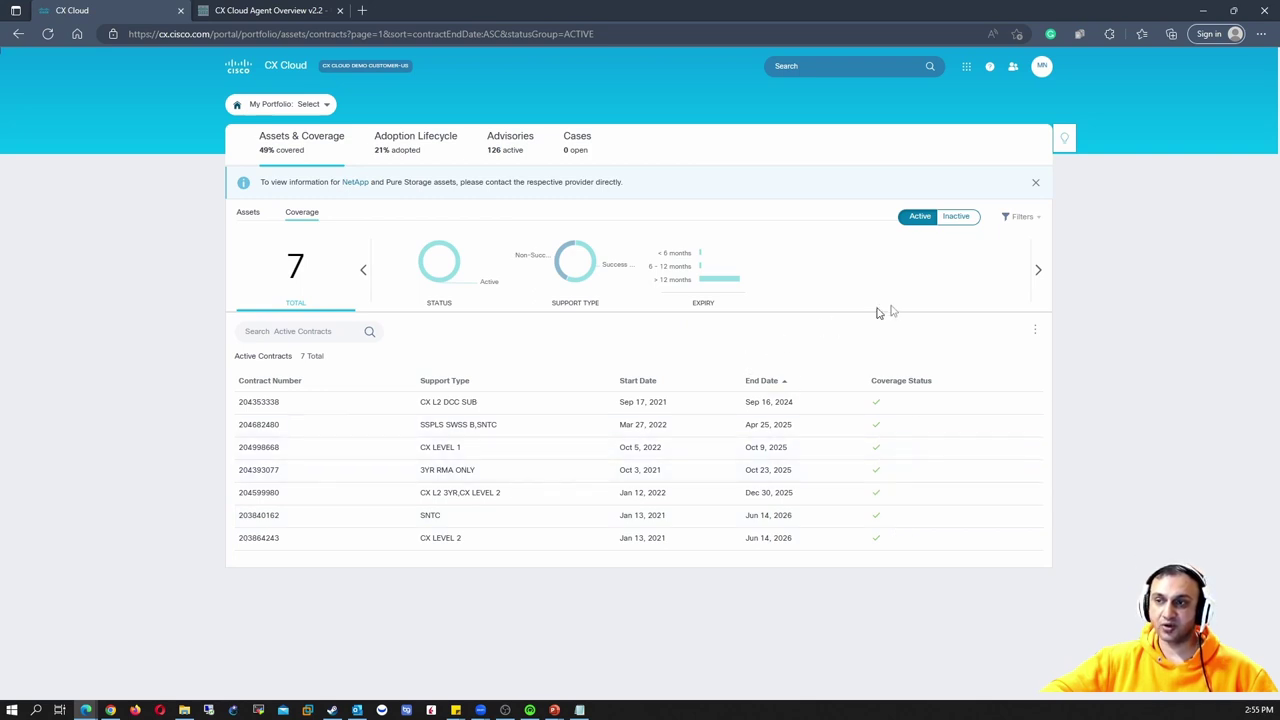
Filter the active contracts by Support Type to Success Track, leaving 4 contracts.
{"action": "left_click", "coordinate": [960, 217]}
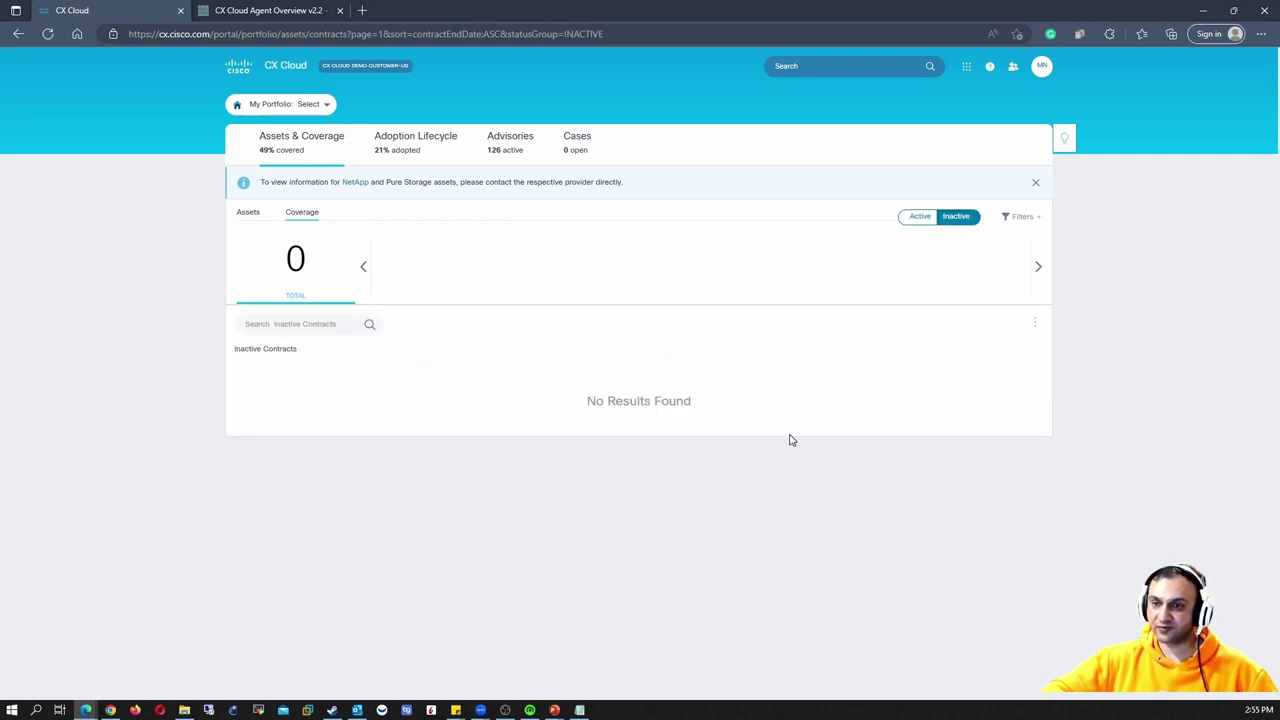
{"action": "left_click", "coordinate": [921, 219]}
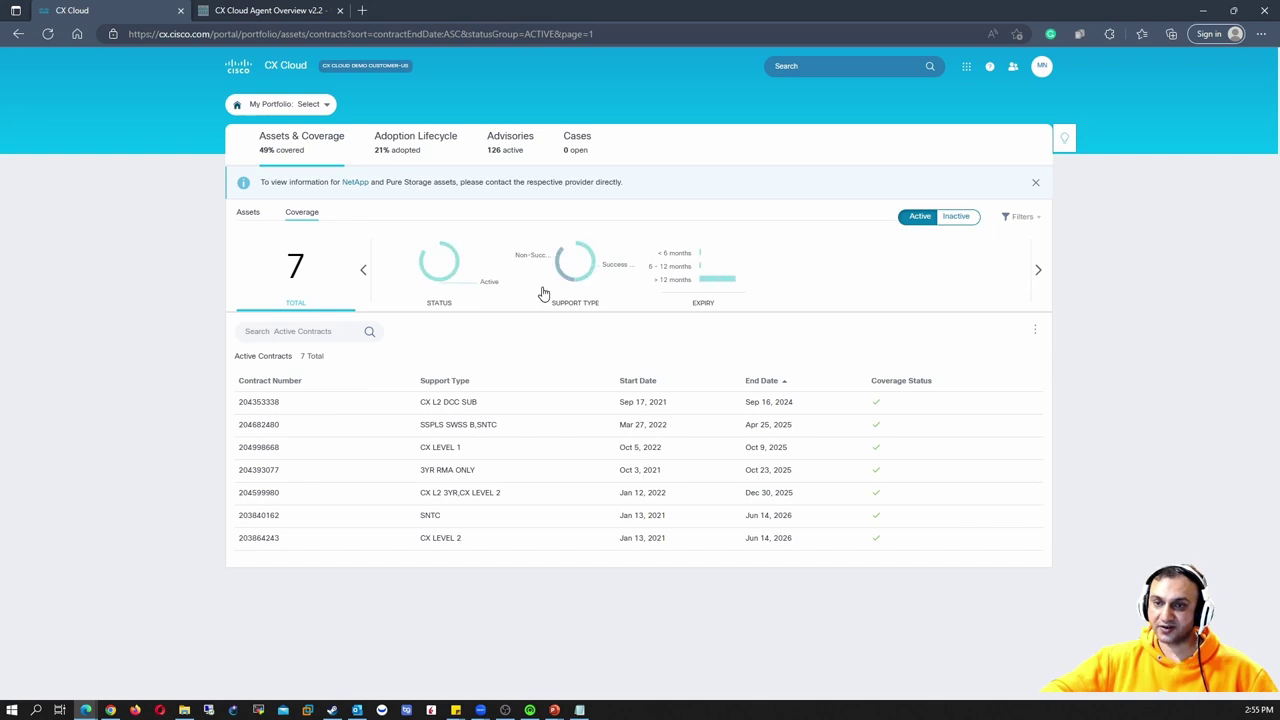
{"action": "mouse_move", "coordinate": [558, 278]}
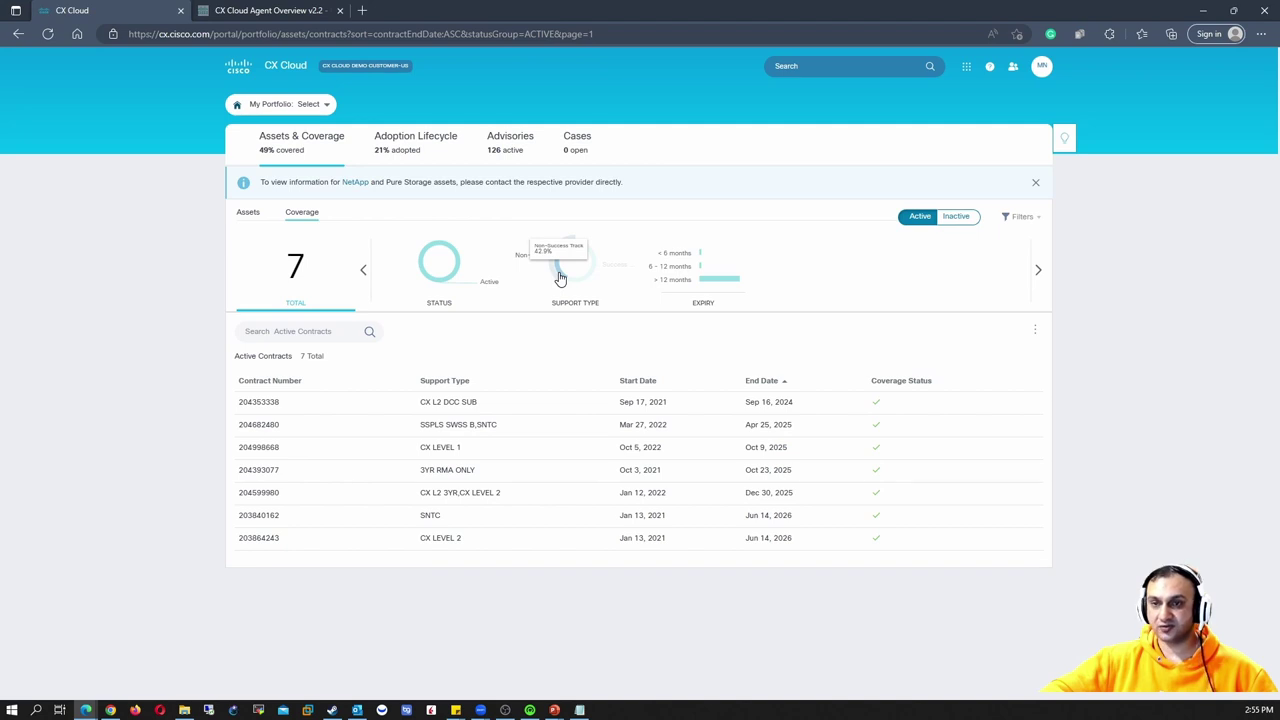
{"action": "left_click", "coordinate": [558, 275]}
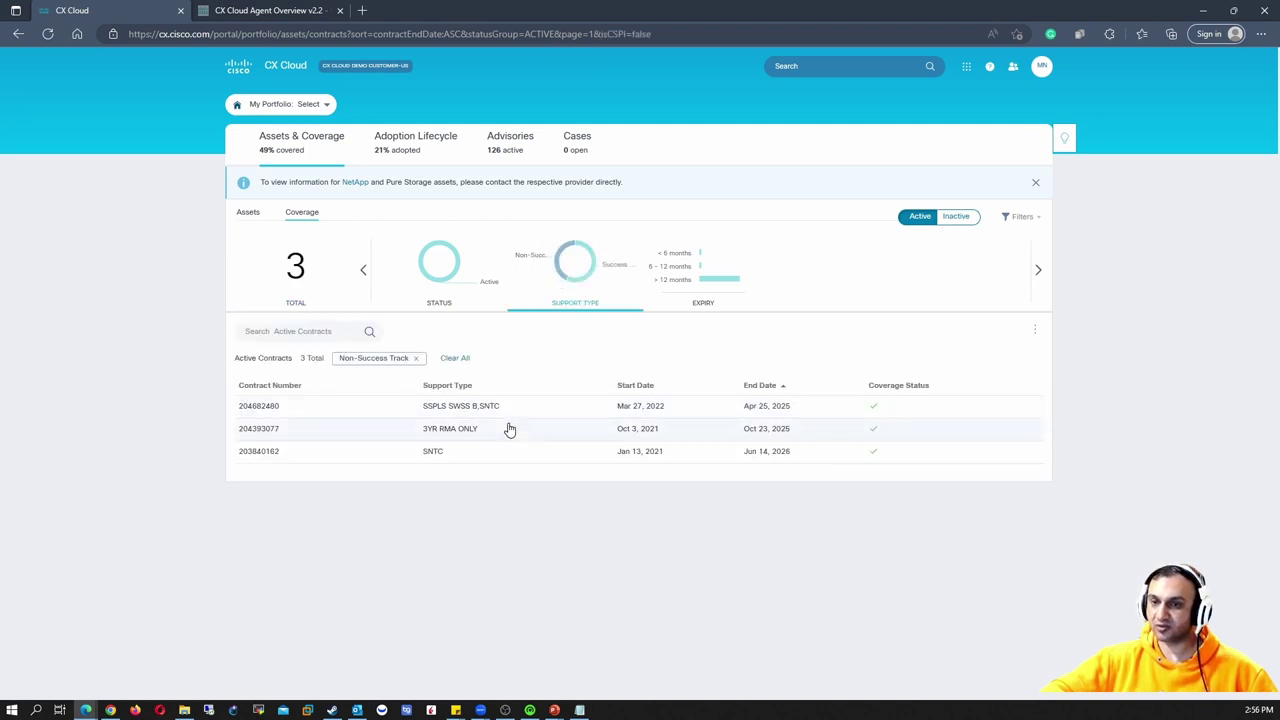
{"action": "left_click", "coordinate": [592, 272]}
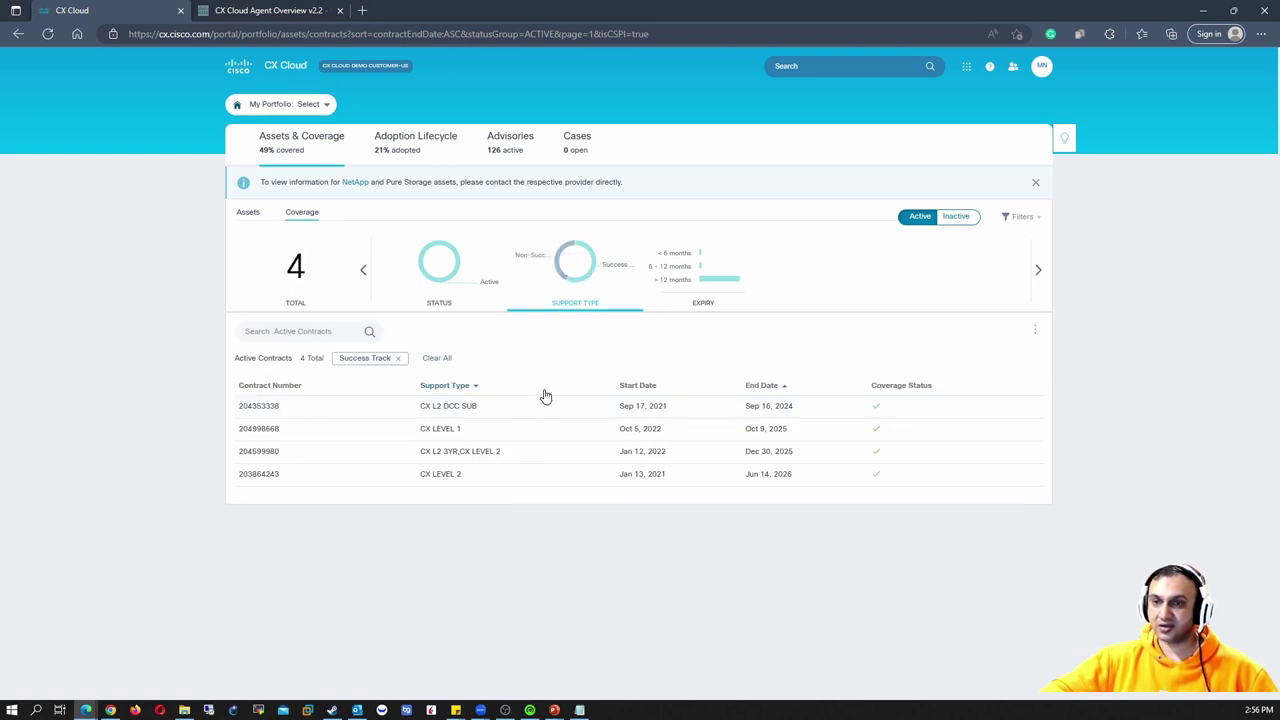
Review the details and licenses of the CX L2 3YR, CX LEVEL 2 contract.
{"action": "left_click", "coordinate": [262, 407]}
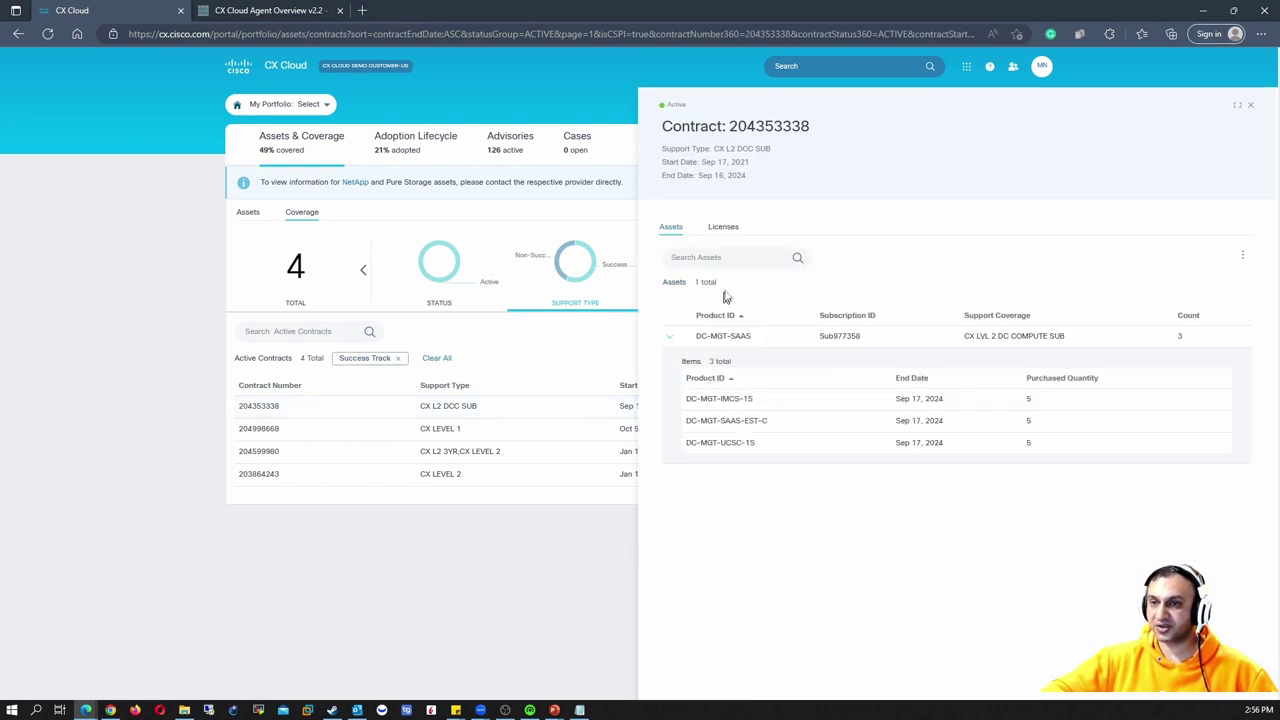
{"action": "left_click", "coordinate": [262, 452]}
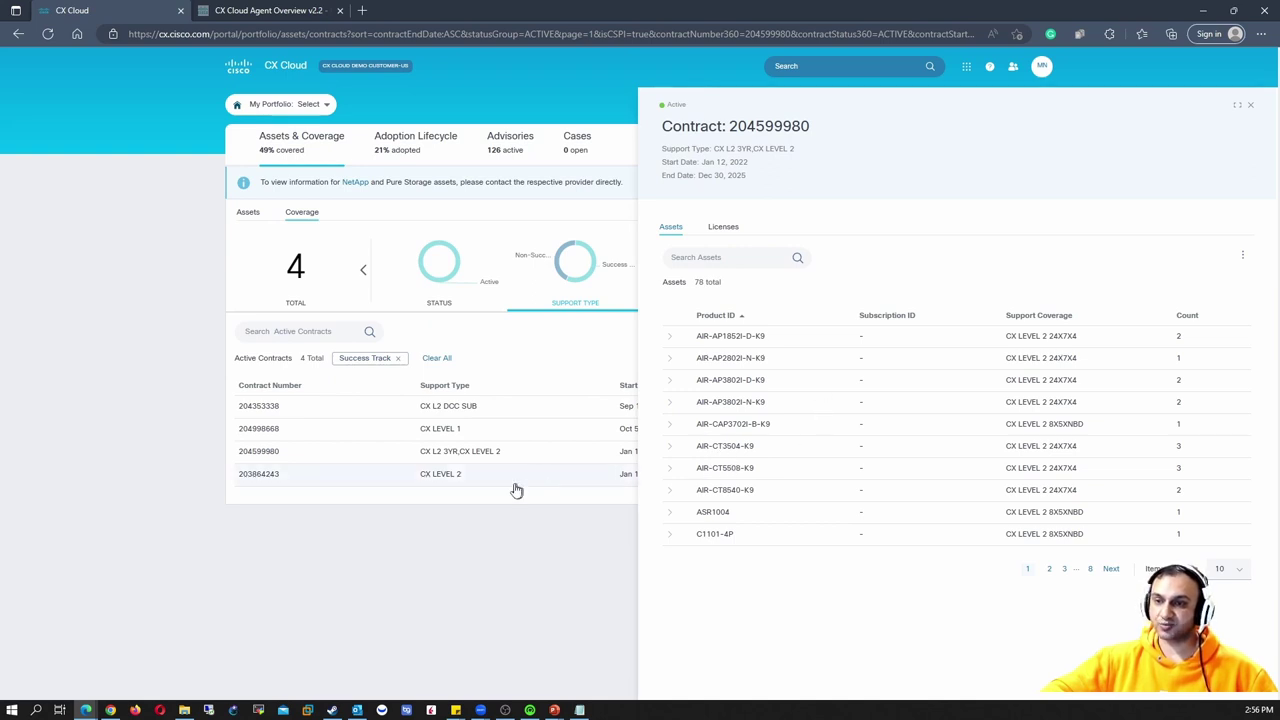
{"action": "left_click", "coordinate": [325, 505]}
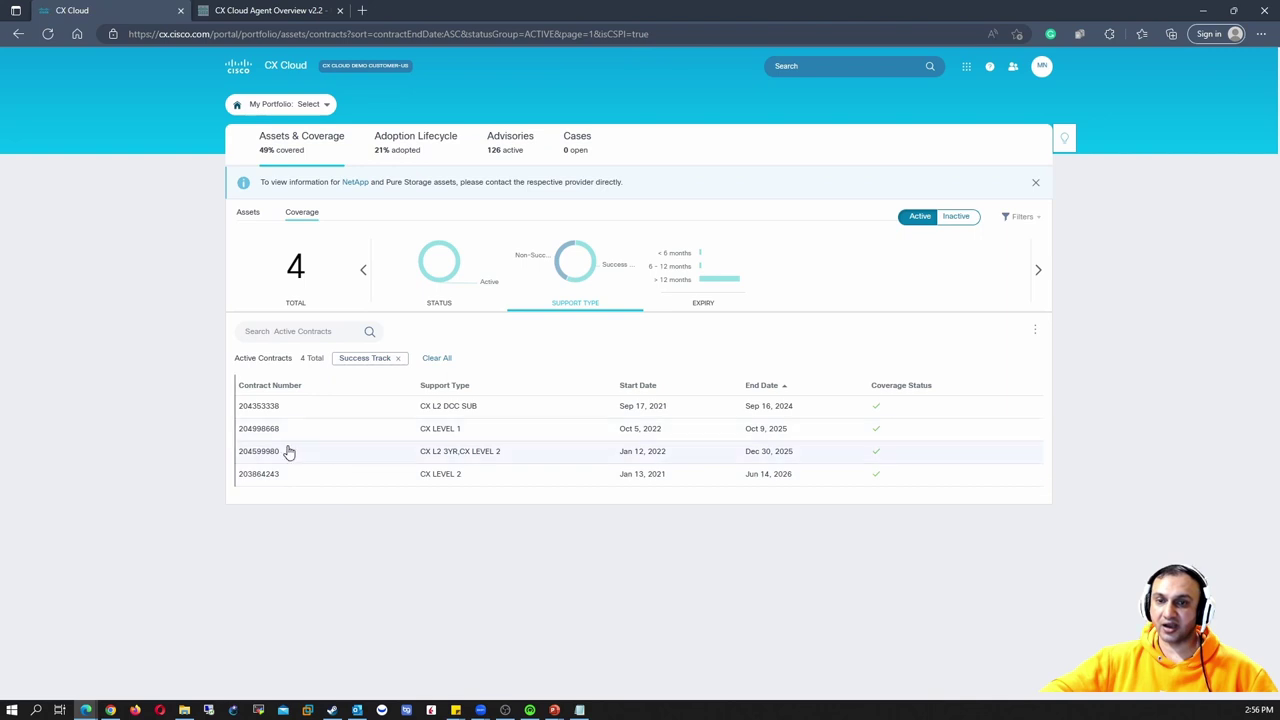
{"action": "left_click", "coordinate": [286, 451]}
{"action": "left_click", "coordinate": [725, 227]}
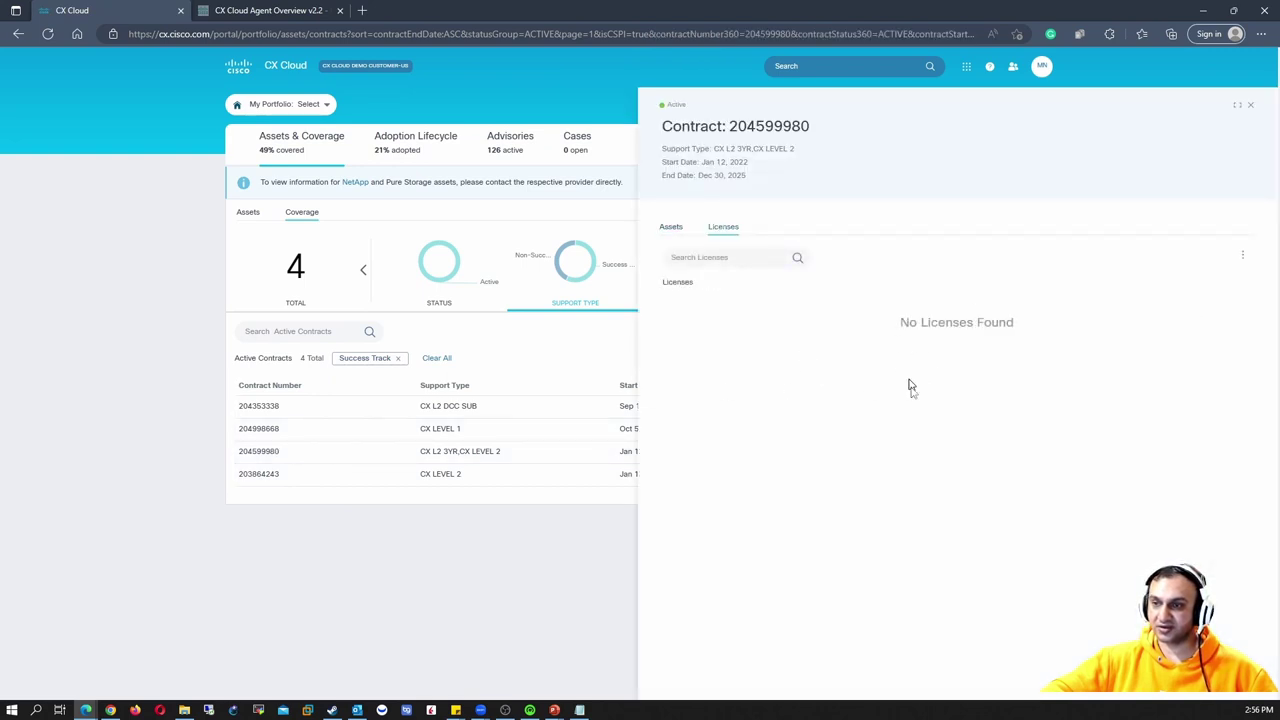
{"action": "left_click", "coordinate": [476, 508]}
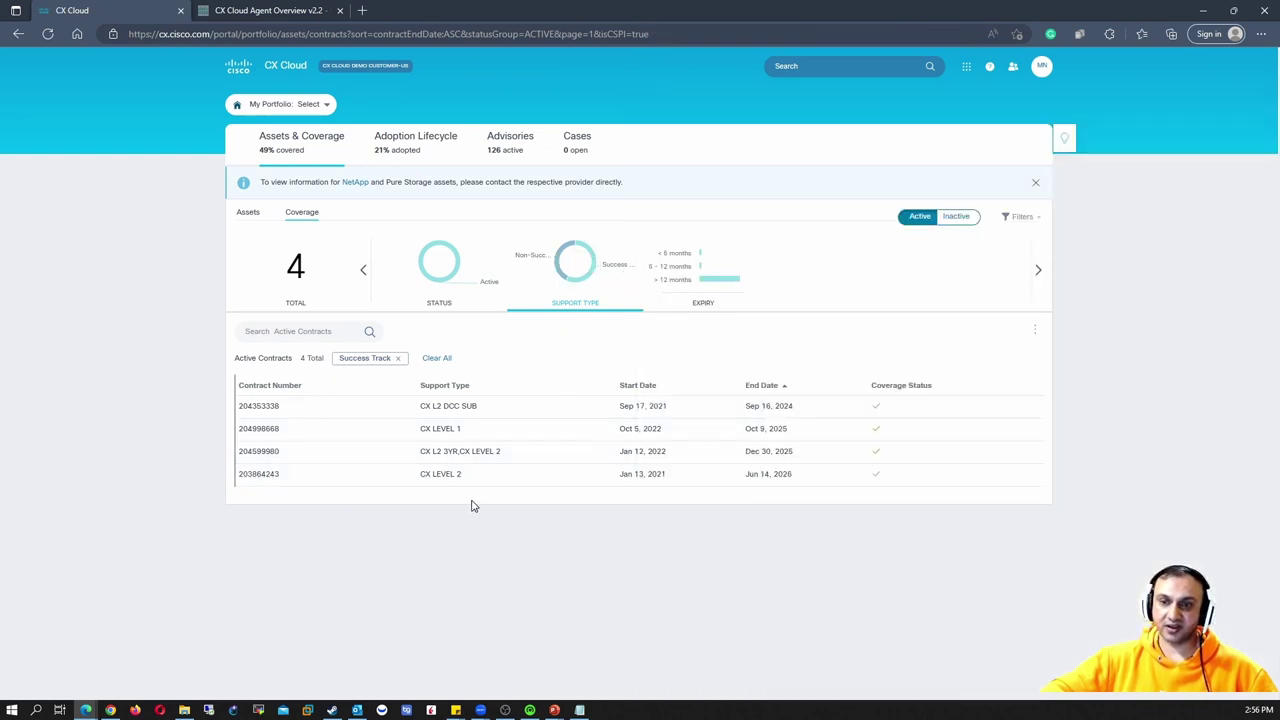
Return to the asset list and filter Asset Type to Hardware after checking XaaS.
{"action": "left_click", "coordinate": [248, 213]}
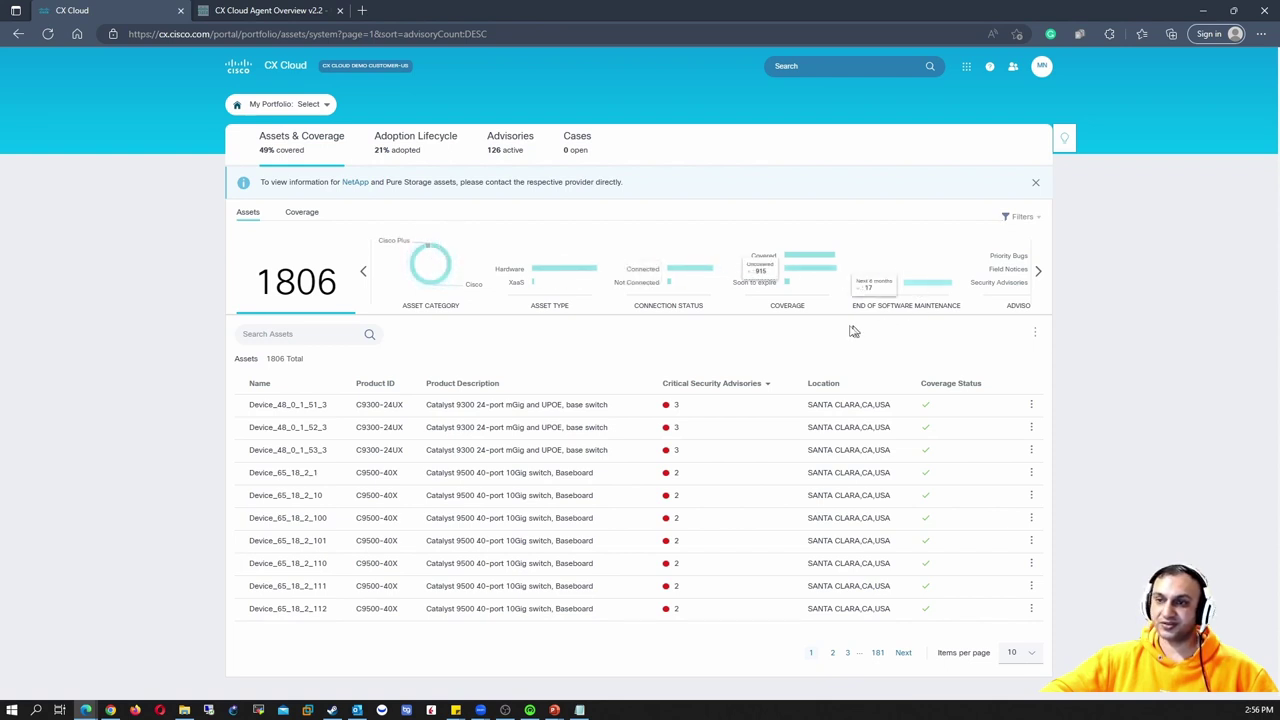
{"action": "left_click", "coordinate": [549, 272]}
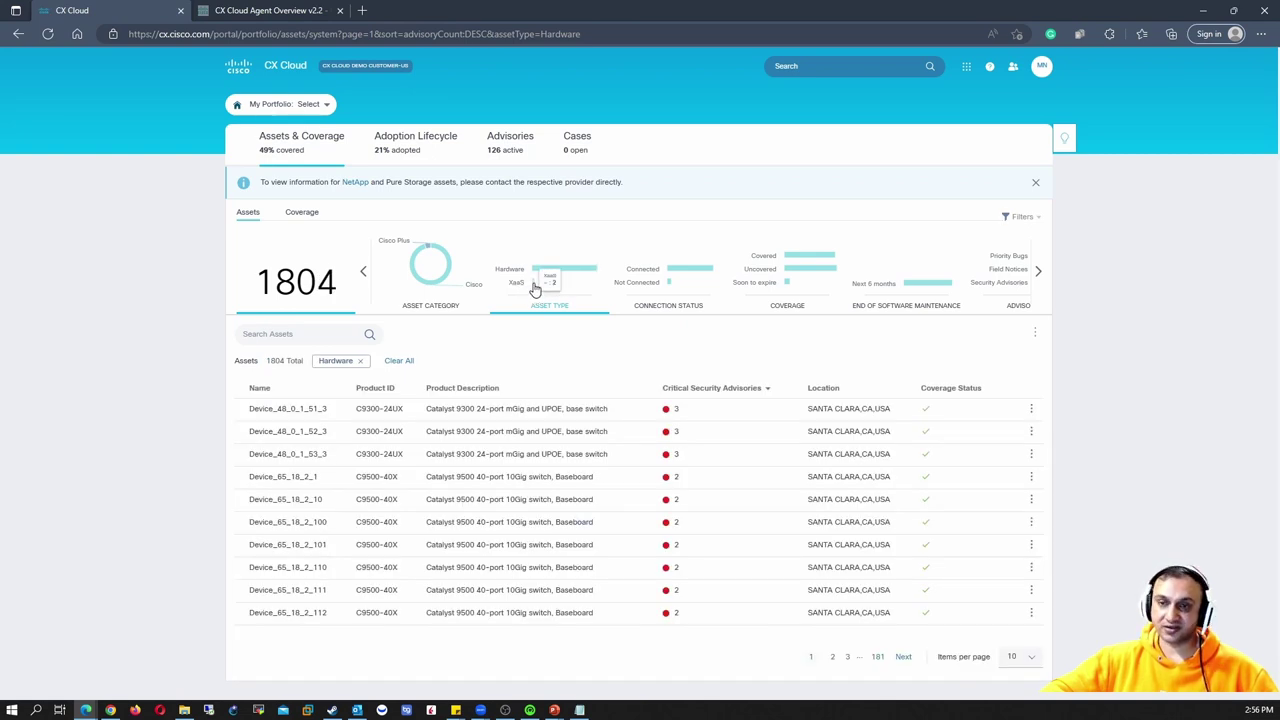
{"action": "left_click", "coordinate": [535, 289]}
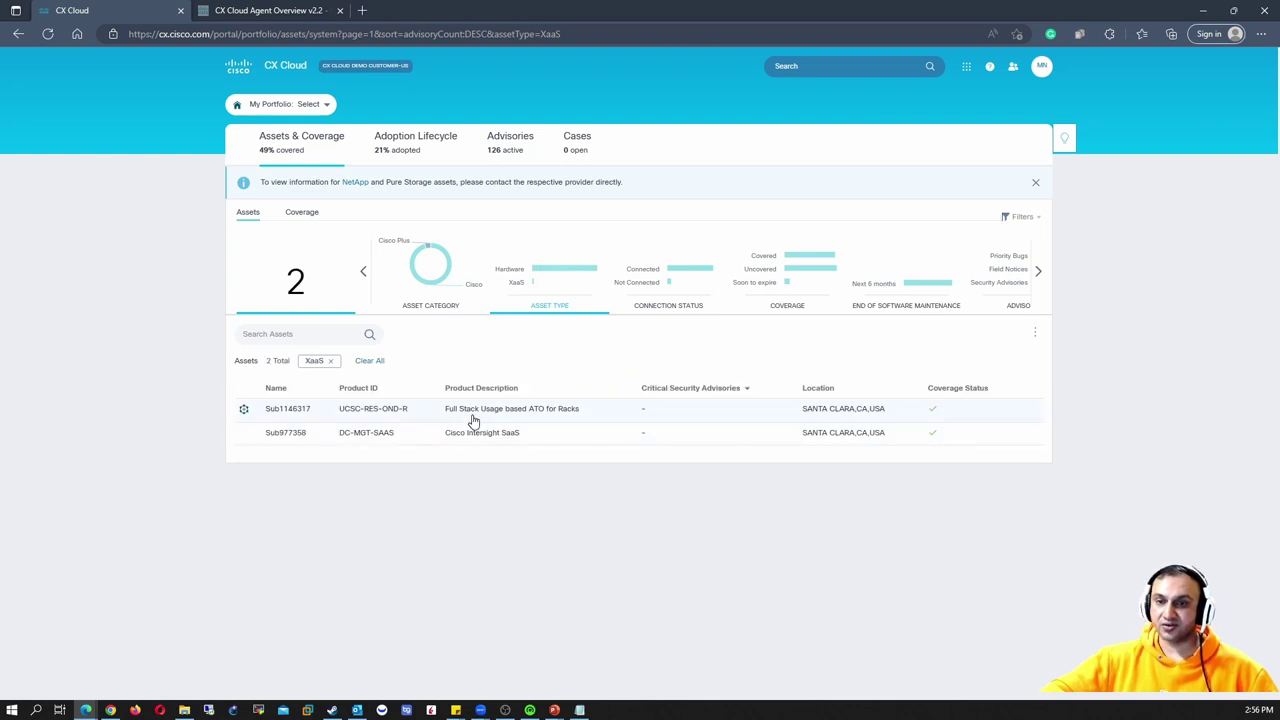
{"action": "left_click", "coordinate": [555, 269]}
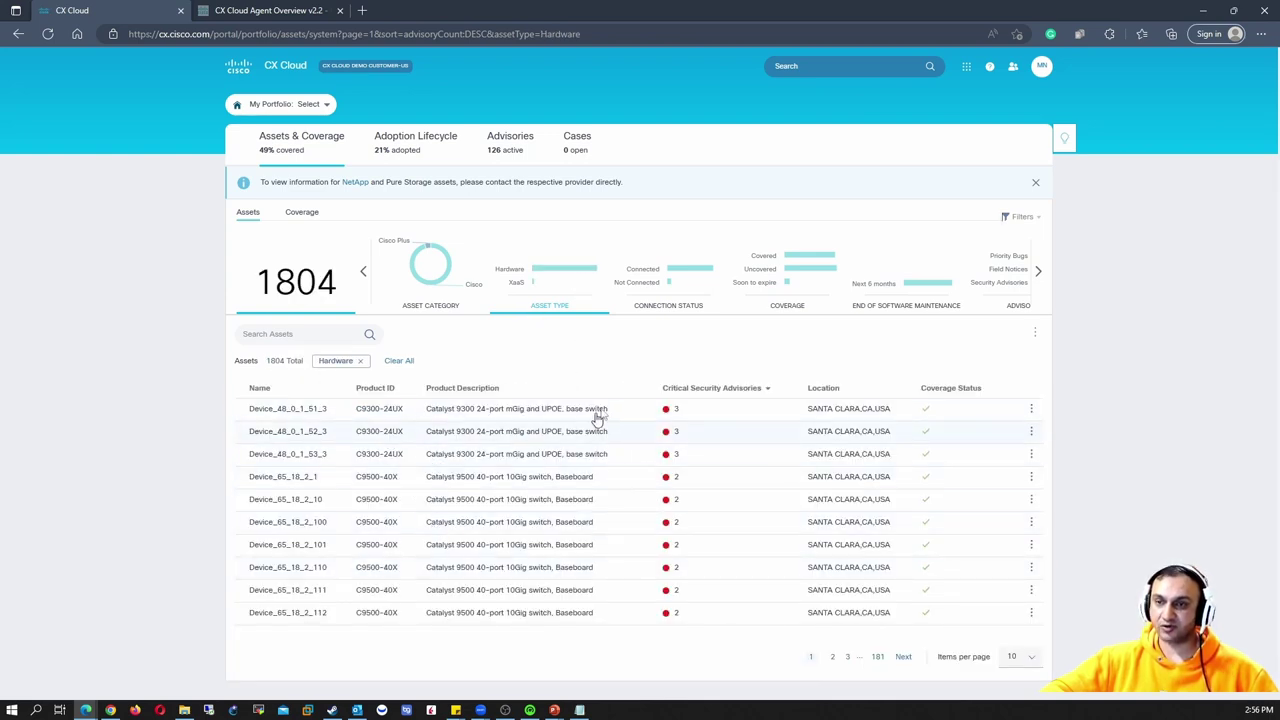
Restrict the hardware assets to Not Connected, leaving 151 assets.
{"action": "left_click", "coordinate": [689, 270]}
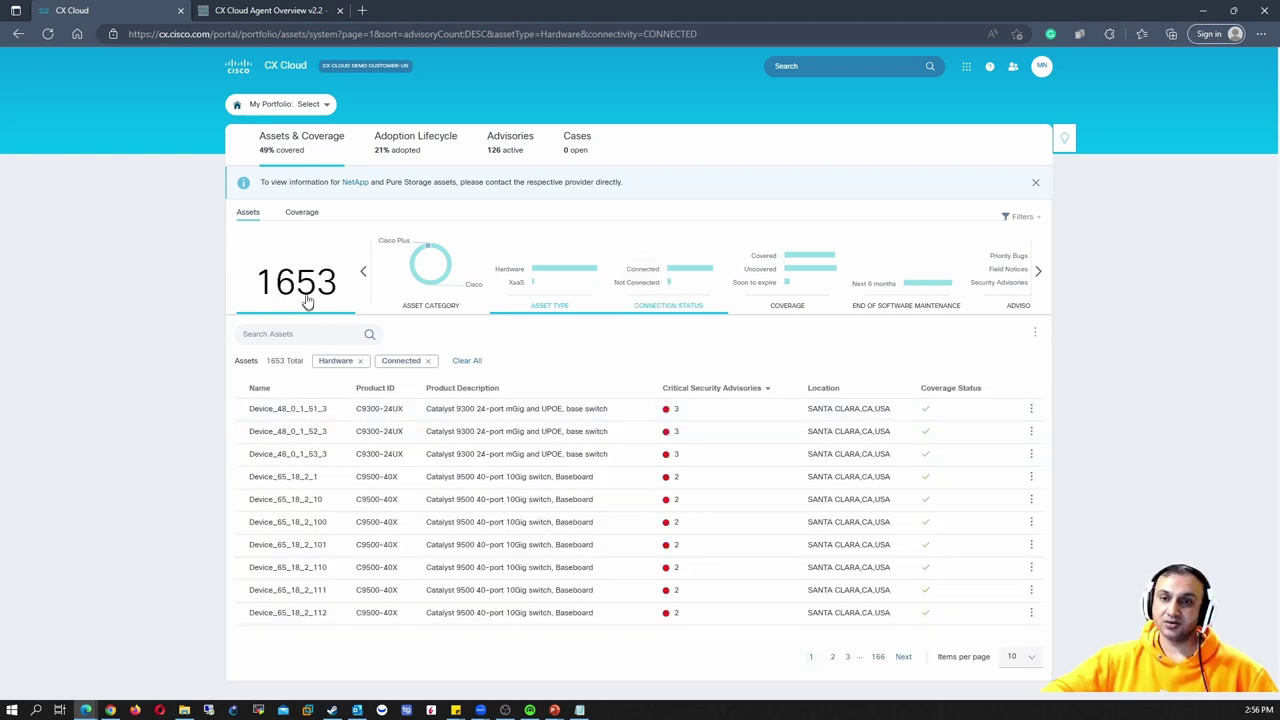
{"action": "left_click", "coordinate": [668, 284]}
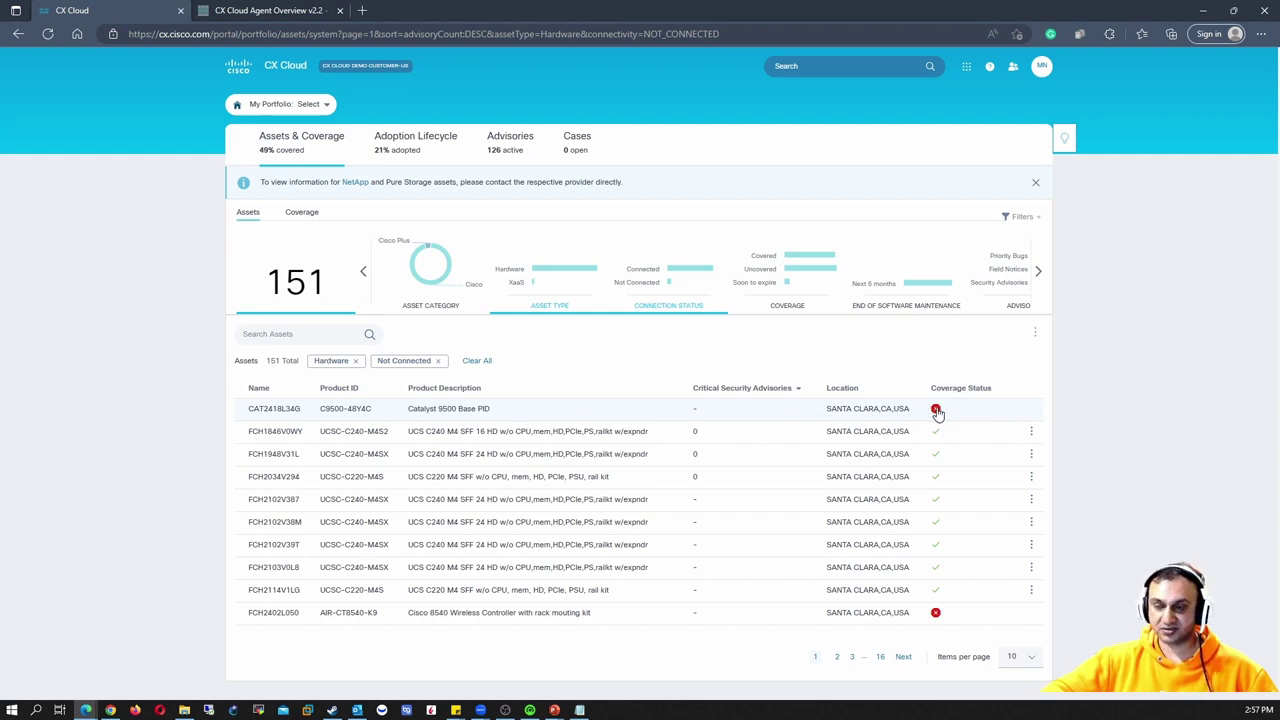
{"action": "mouse_move", "coordinate": [936, 476]}
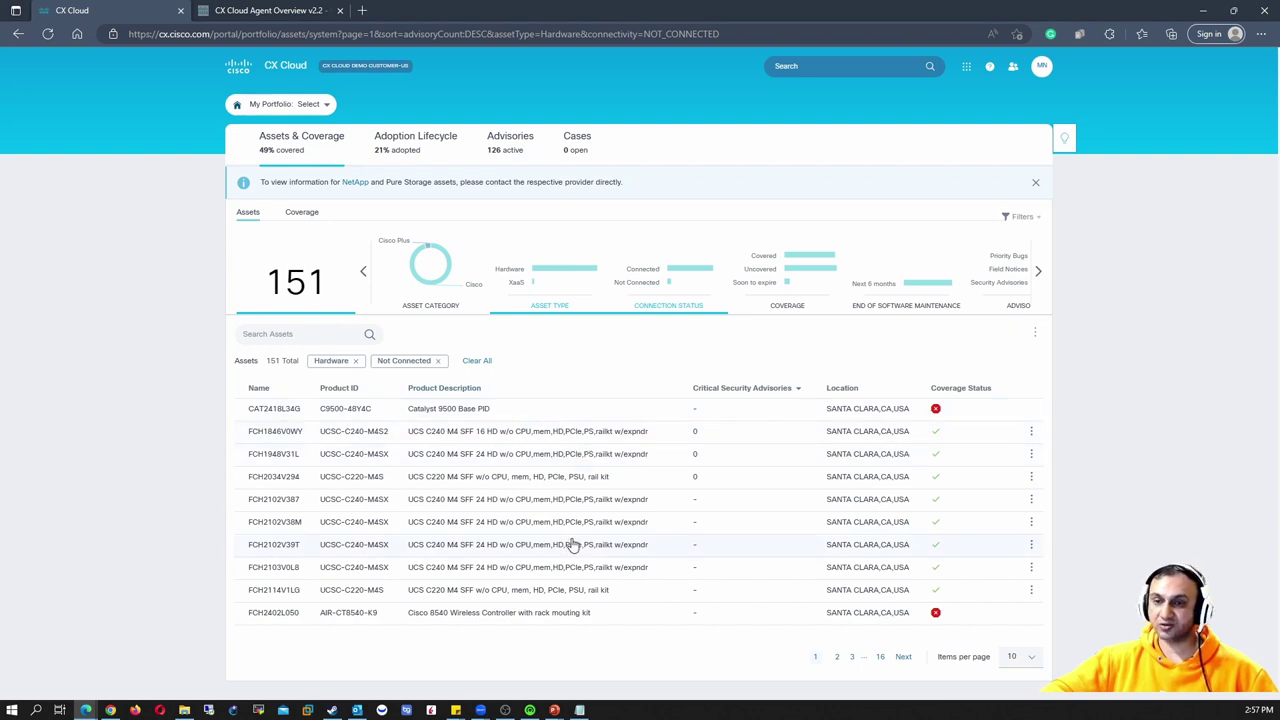
{"action": "mouse_move", "coordinate": [670, 289]}
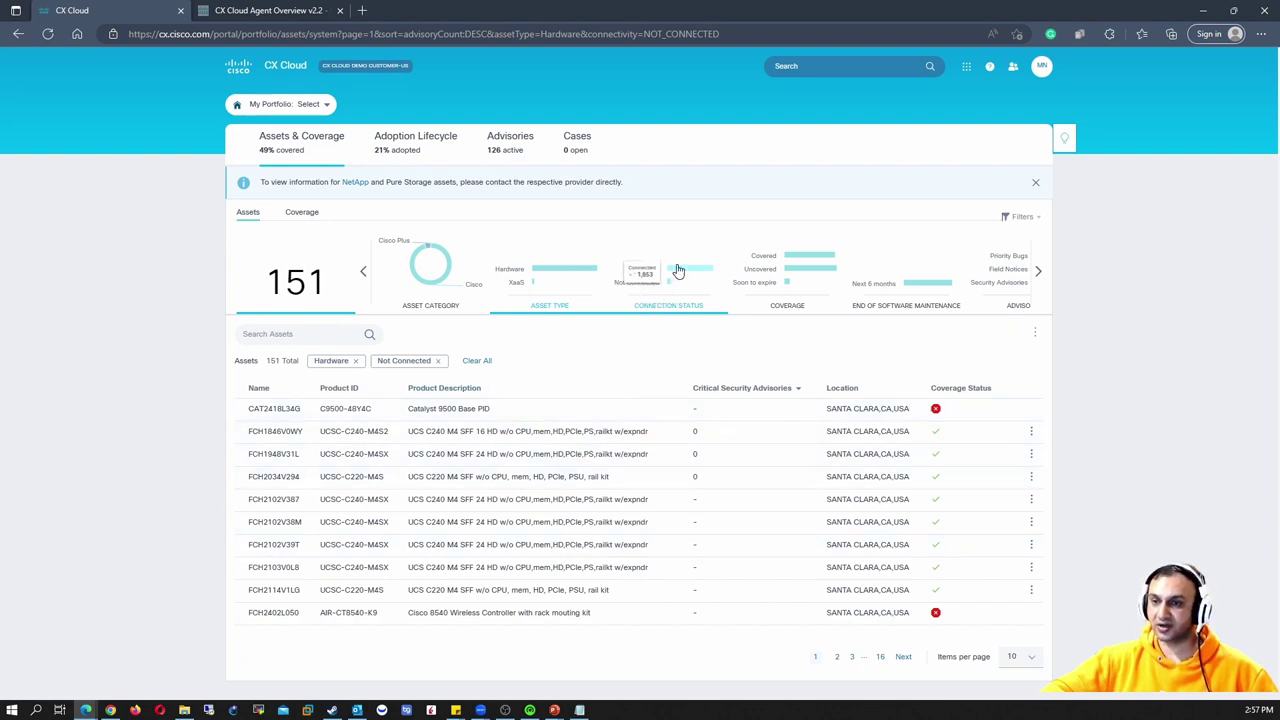
Switch the filters to Connected assets, then try Covered and Uncovered coverage.
{"action": "left_click", "coordinate": [680, 271]}
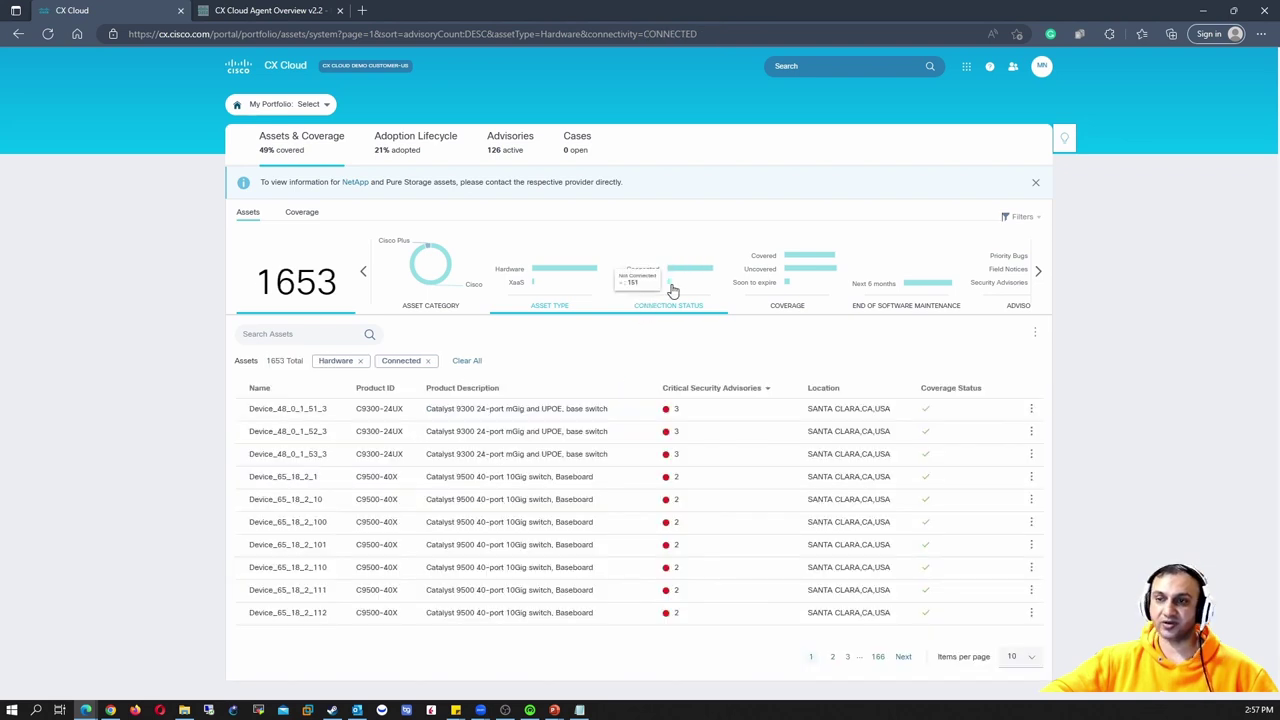
{"action": "mouse_move", "coordinate": [814, 260]}
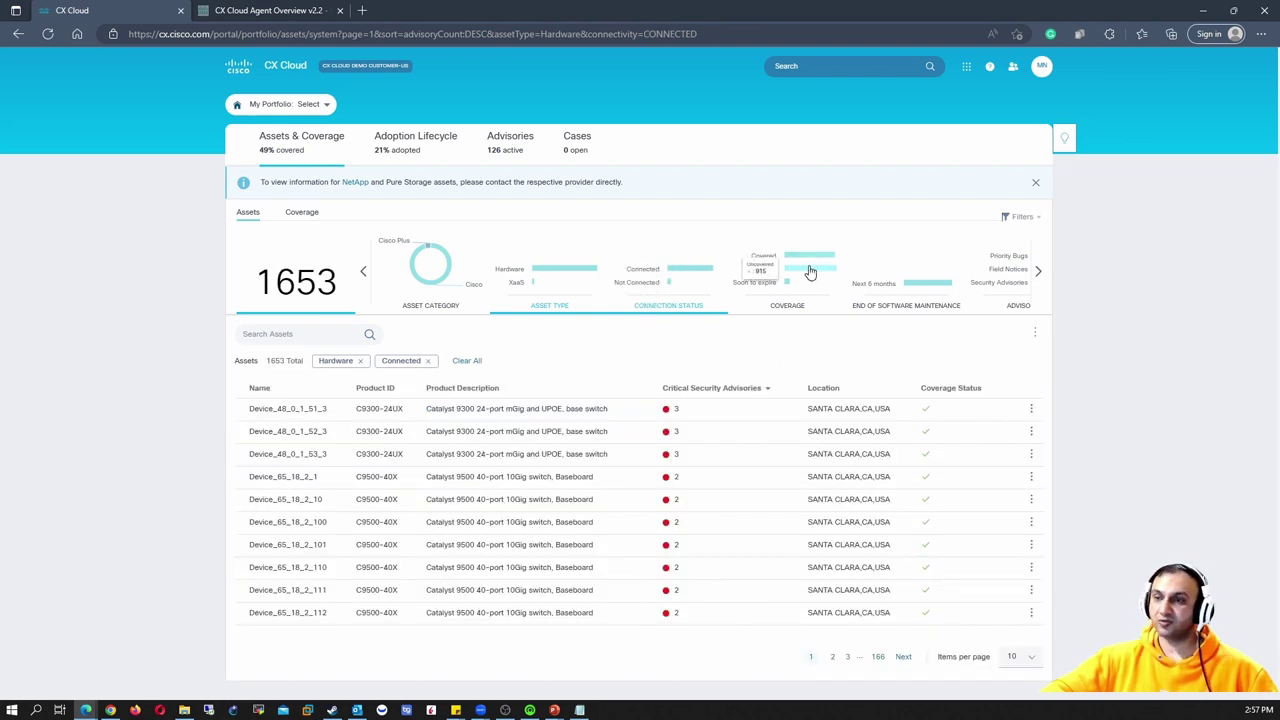
{"action": "left_click", "coordinate": [814, 257]}
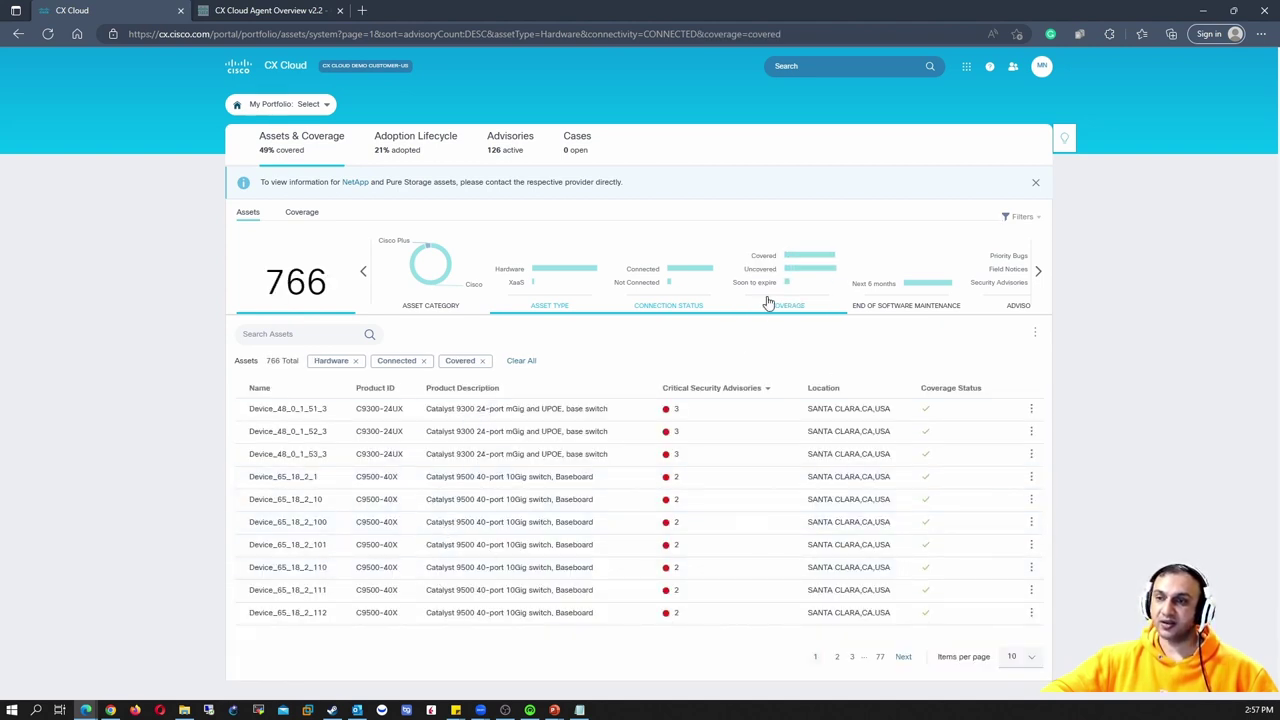
{"action": "left_click", "coordinate": [805, 270]}
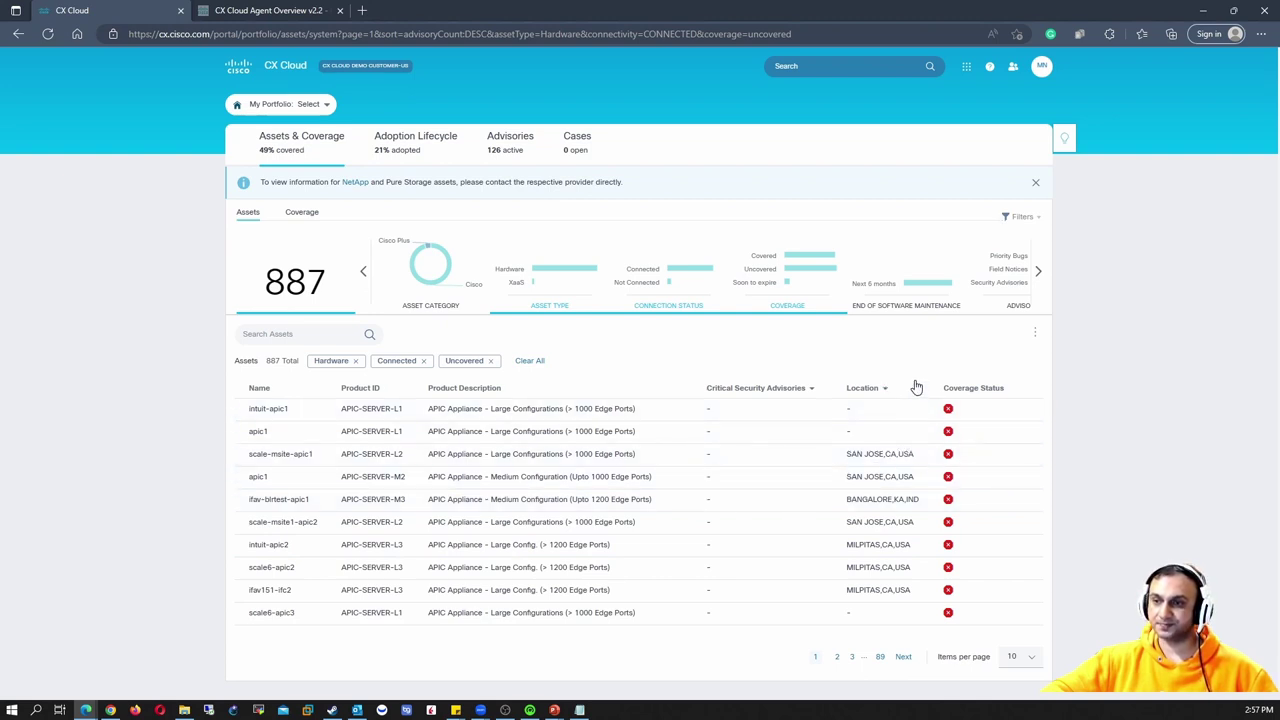
Browse further summary charts, clear all filters and open Device_48_0_1_51_3's details.
{"action": "left_click", "coordinate": [1038, 271]}
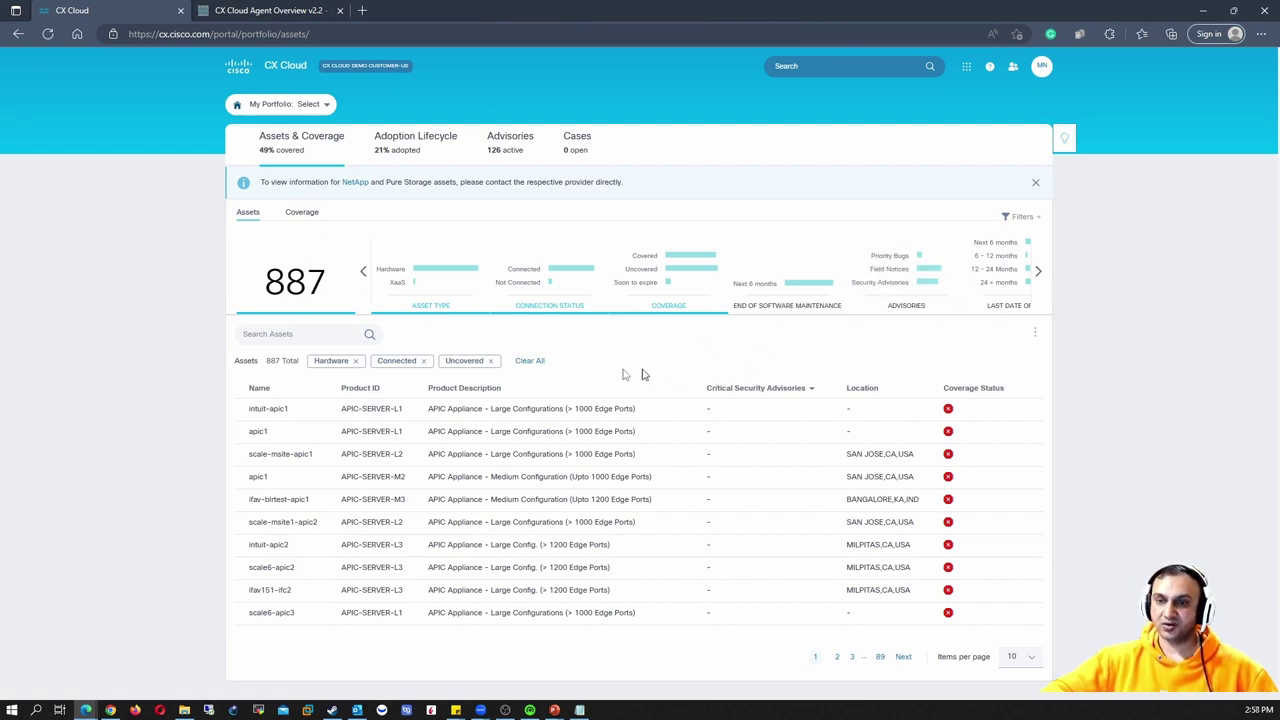
{"action": "left_click", "coordinate": [537, 366]}
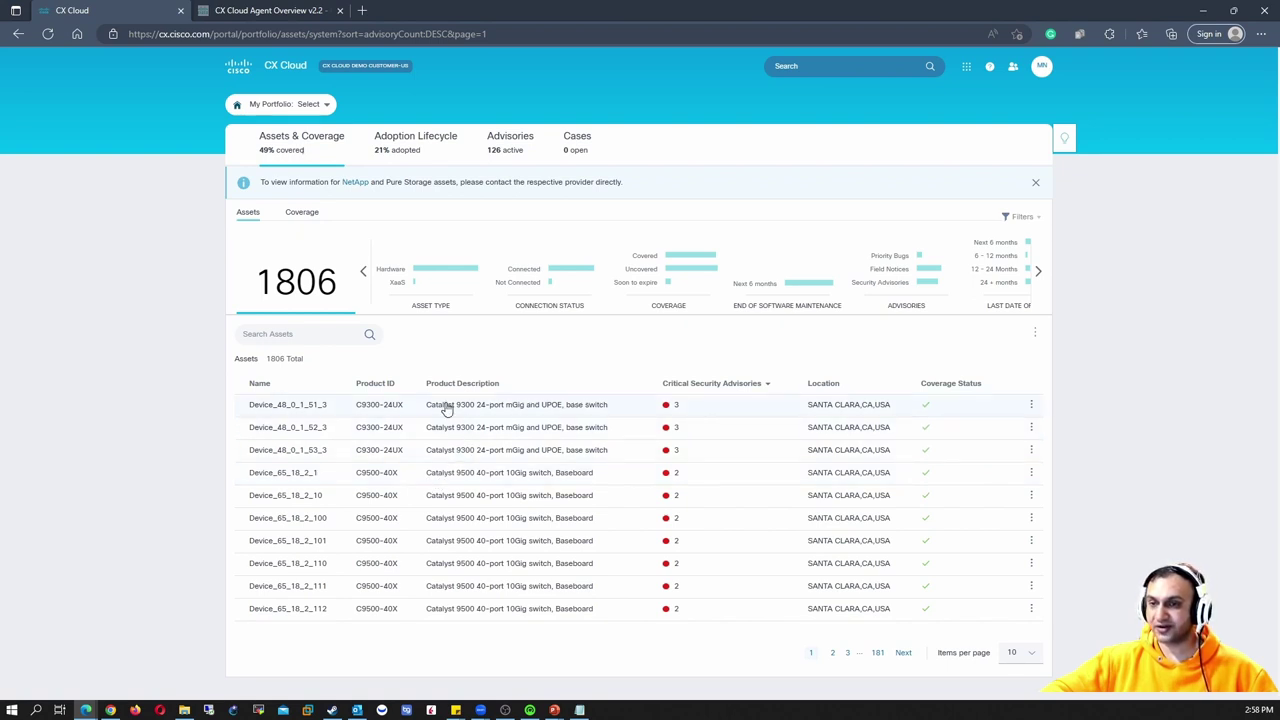
{"action": "left_click", "coordinate": [445, 408]}
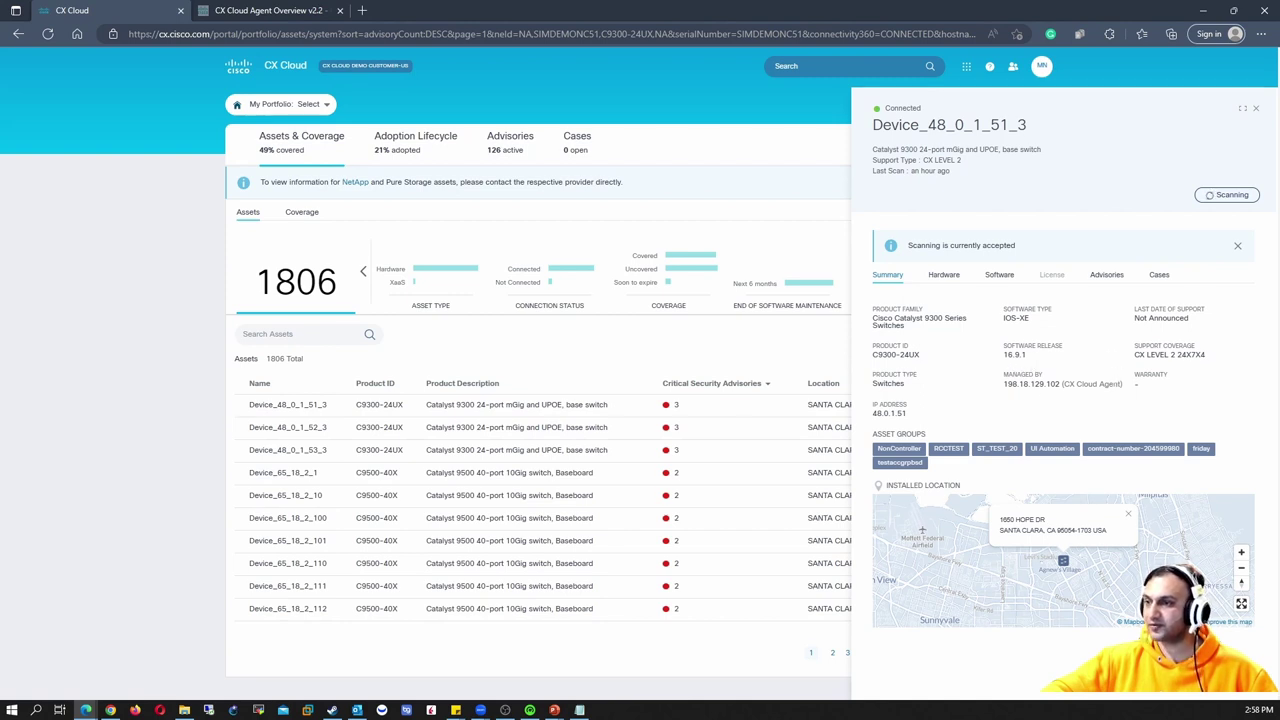
Highlight the device's support coverage value, then close the device details.
{"action": "left_click_drag", "start_coordinate": [1119, 360], "coordinate": [1196, 356]}
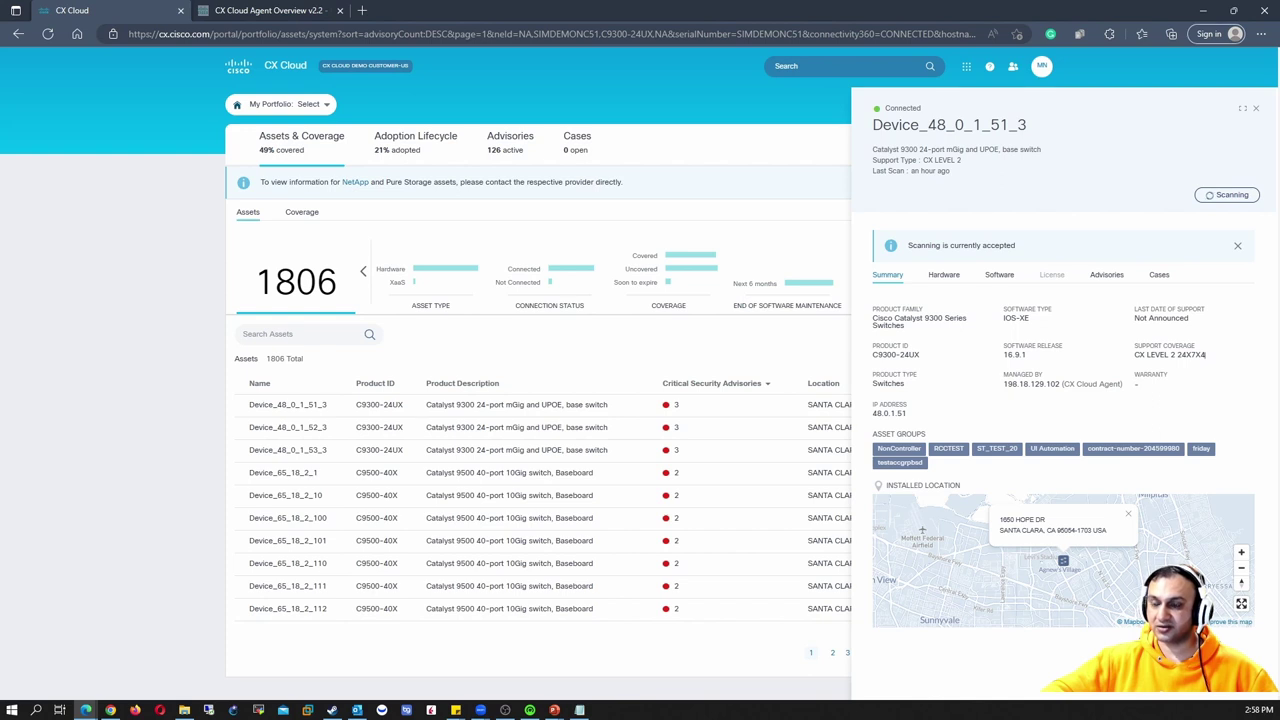
{"action": "left_click", "coordinate": [1152, 358]}
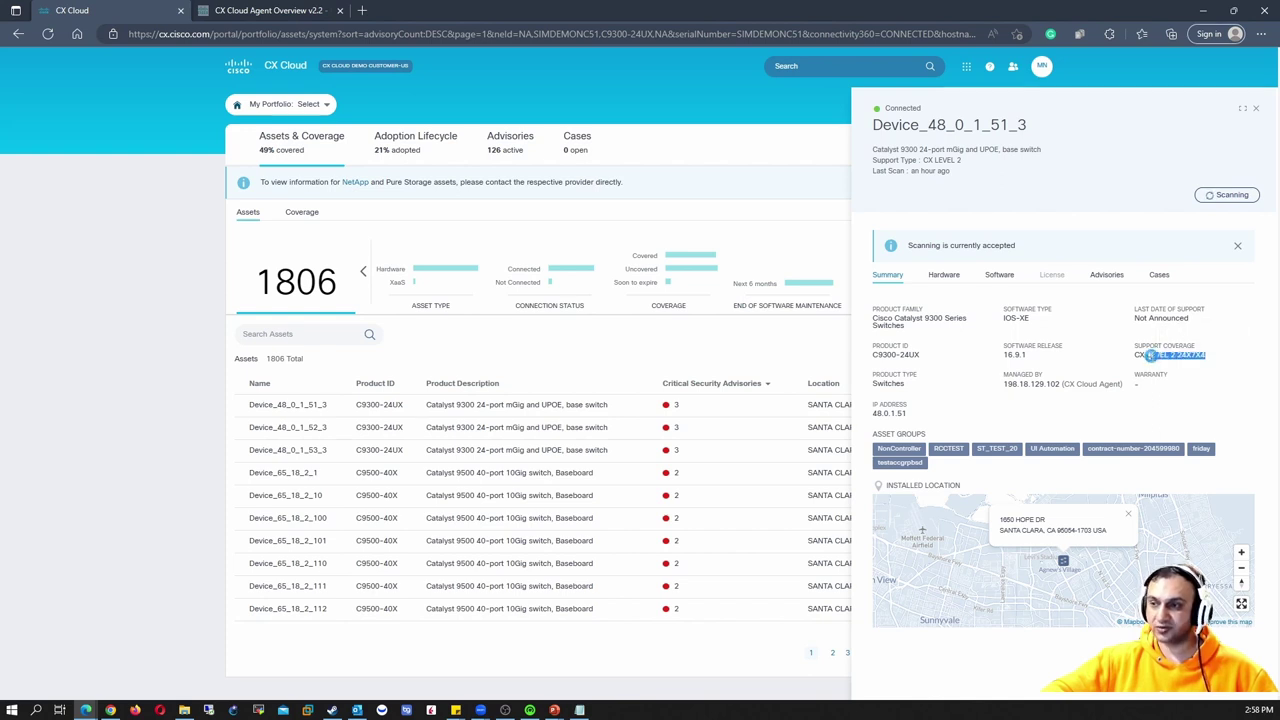
{"action": "left_click", "coordinate": [708, 346]}
Filter to Uncovered assets, view apic1's summary, then switch to Covered assets.
{"action": "left_click", "coordinate": [686, 271]}
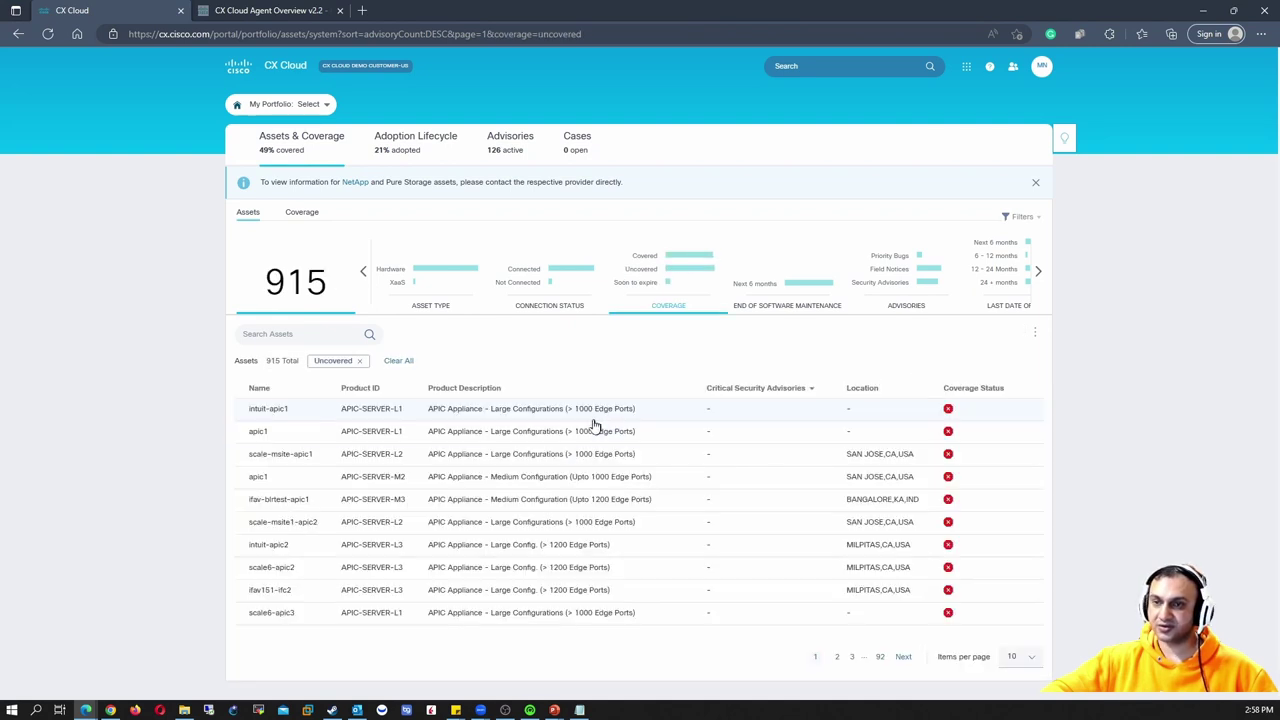
{"action": "left_click", "coordinate": [530, 431]}
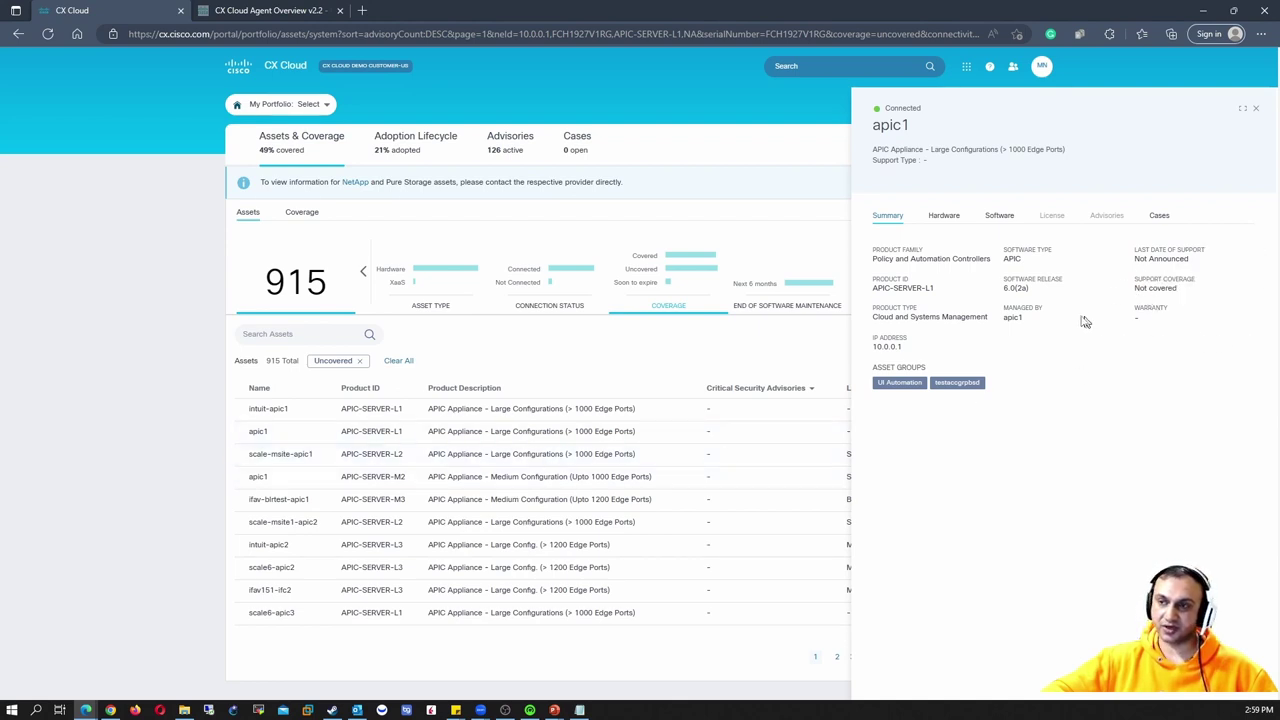
{"action": "left_click", "coordinate": [688, 257]}
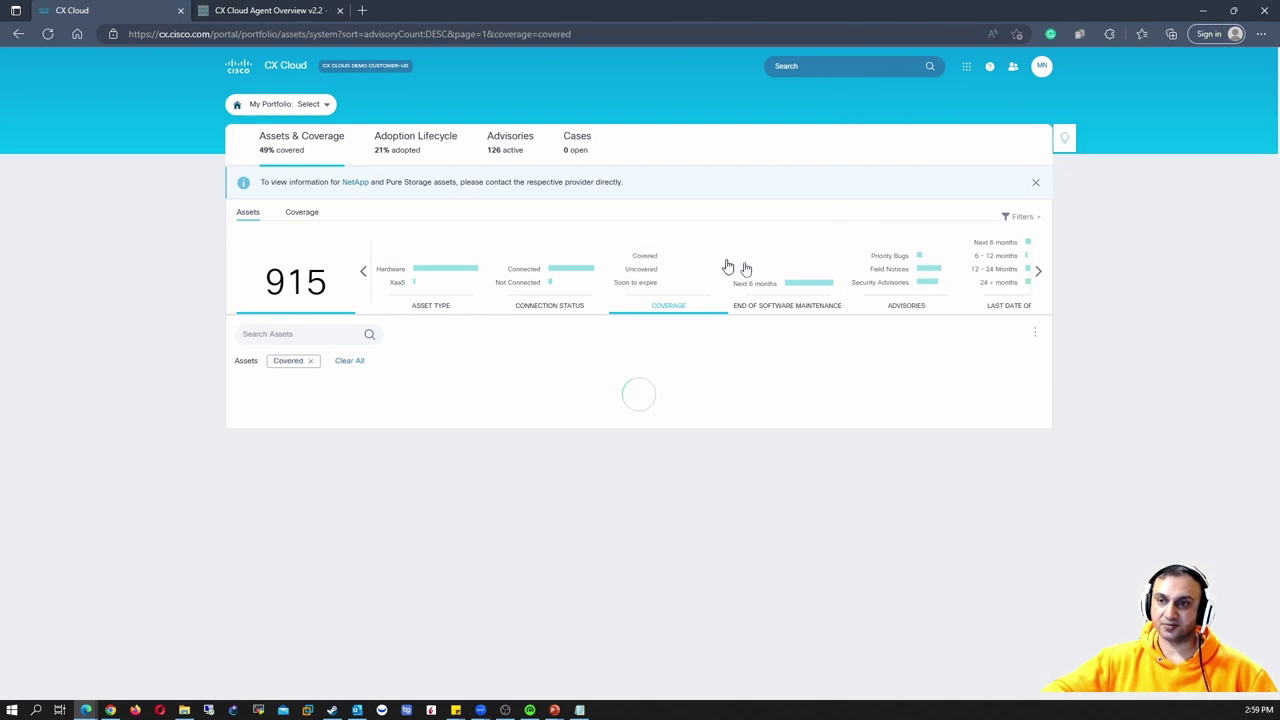
{"action": "left_click", "coordinate": [512, 410]}
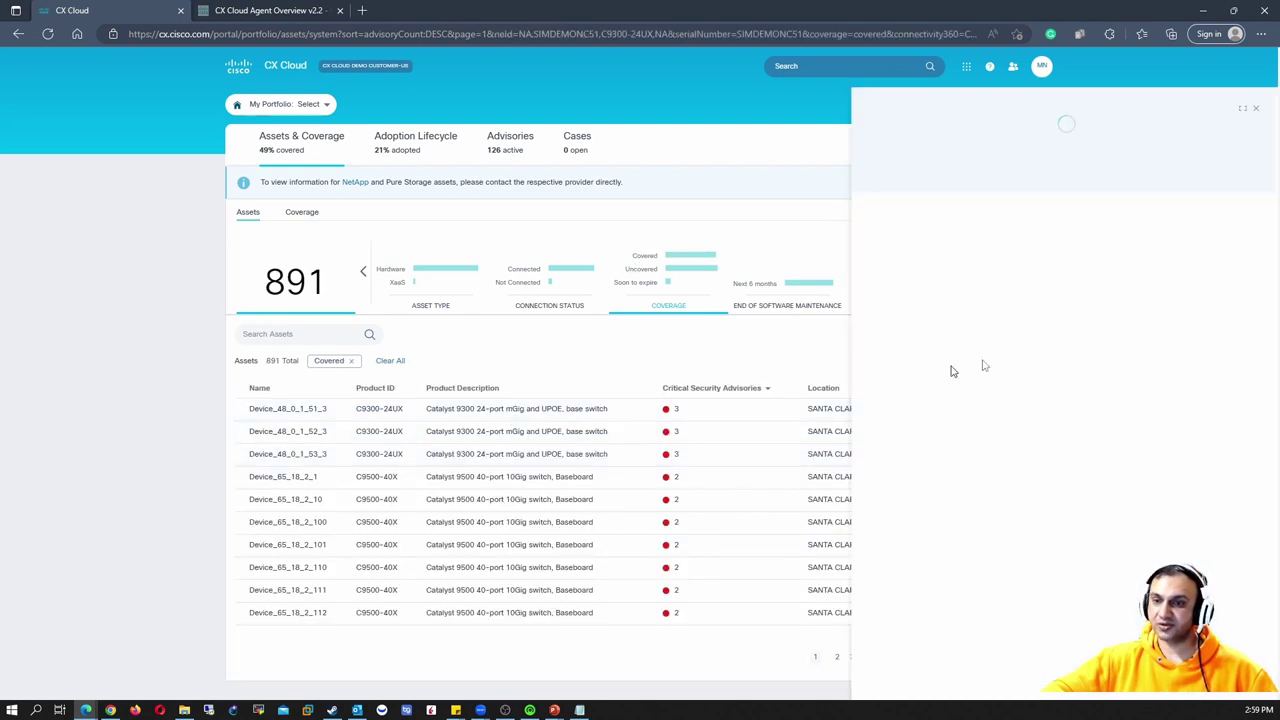
{"action": "left_click", "coordinate": [943, 275]}
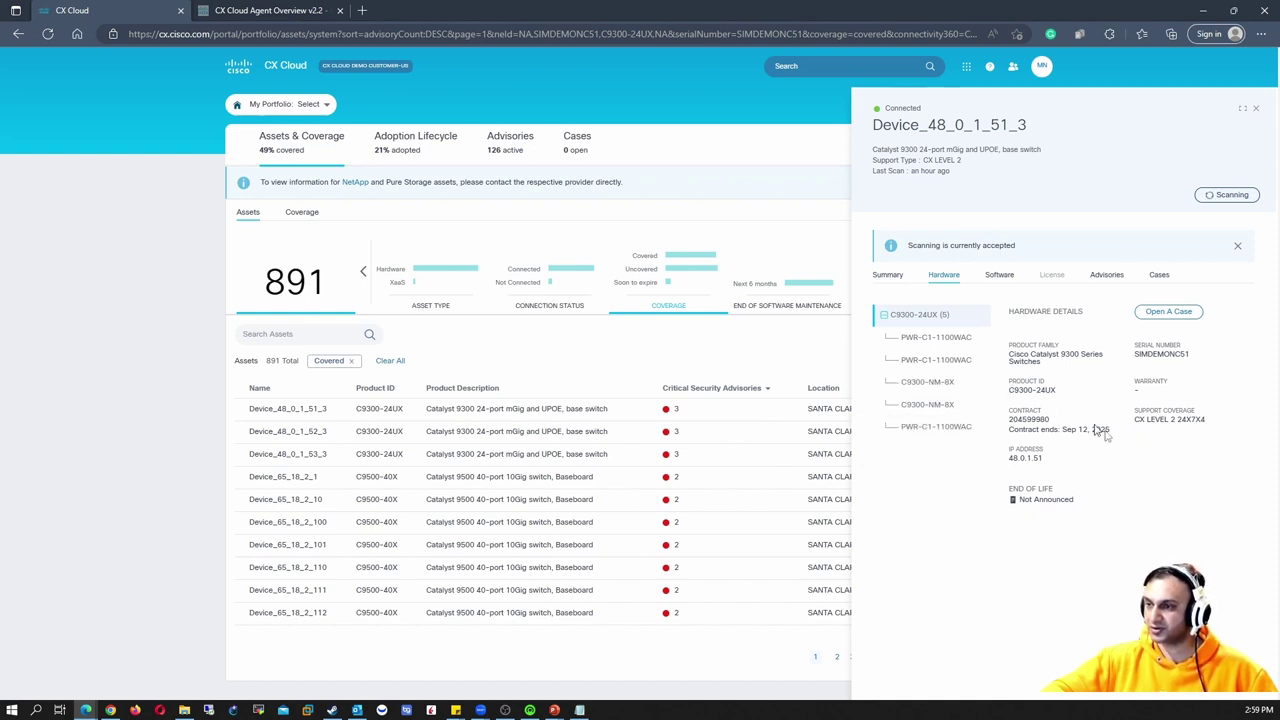
{"action": "left_click", "coordinate": [988, 279]}
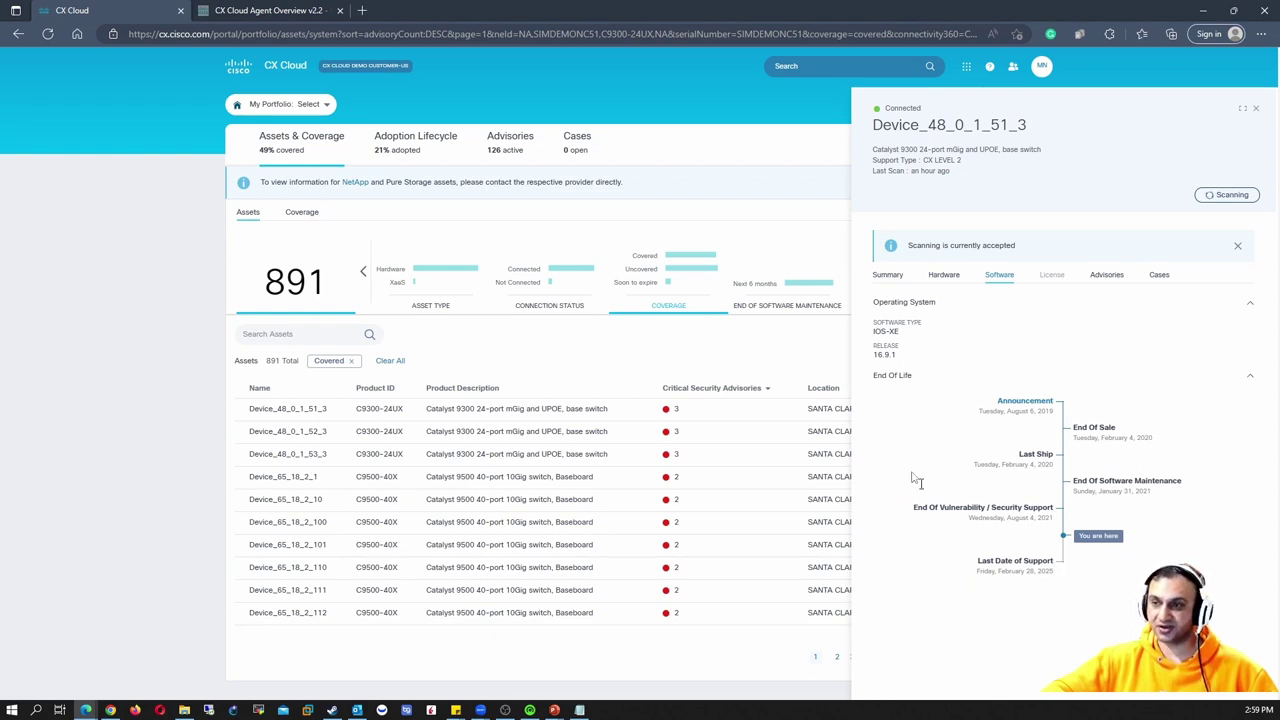
{"action": "left_click", "coordinate": [1095, 285]}
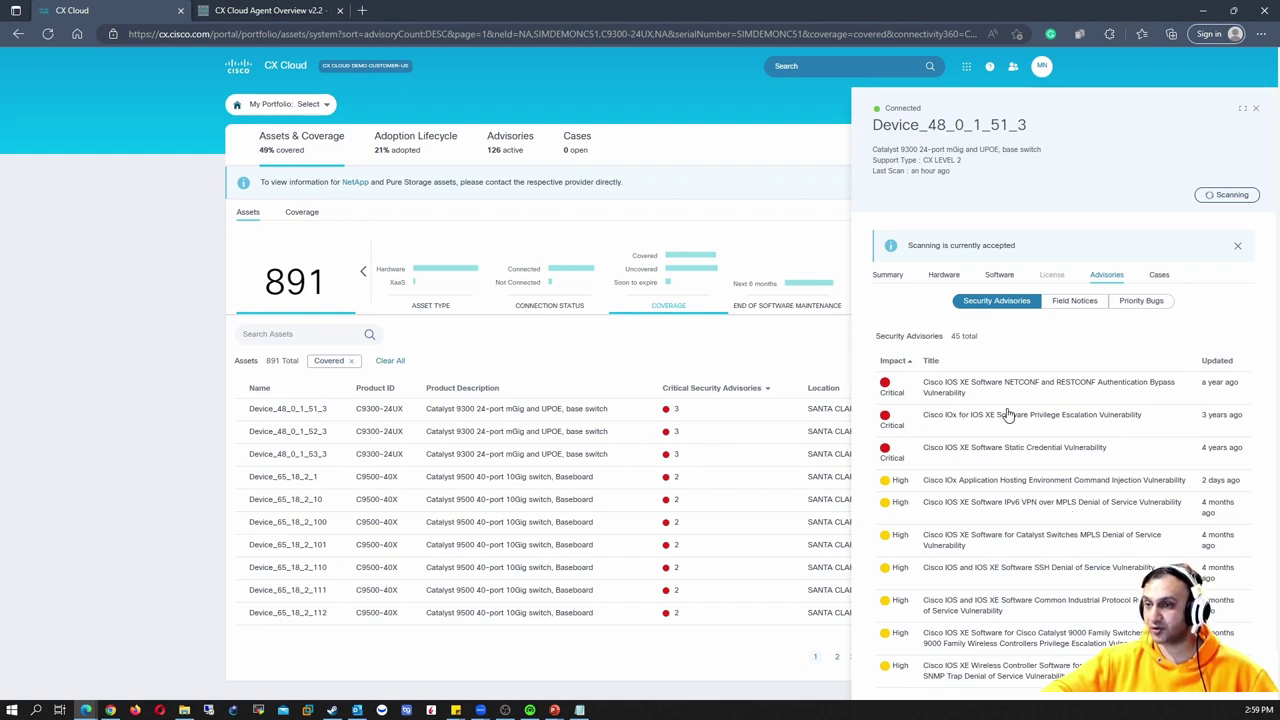
{"action": "left_click", "coordinate": [1159, 275]}
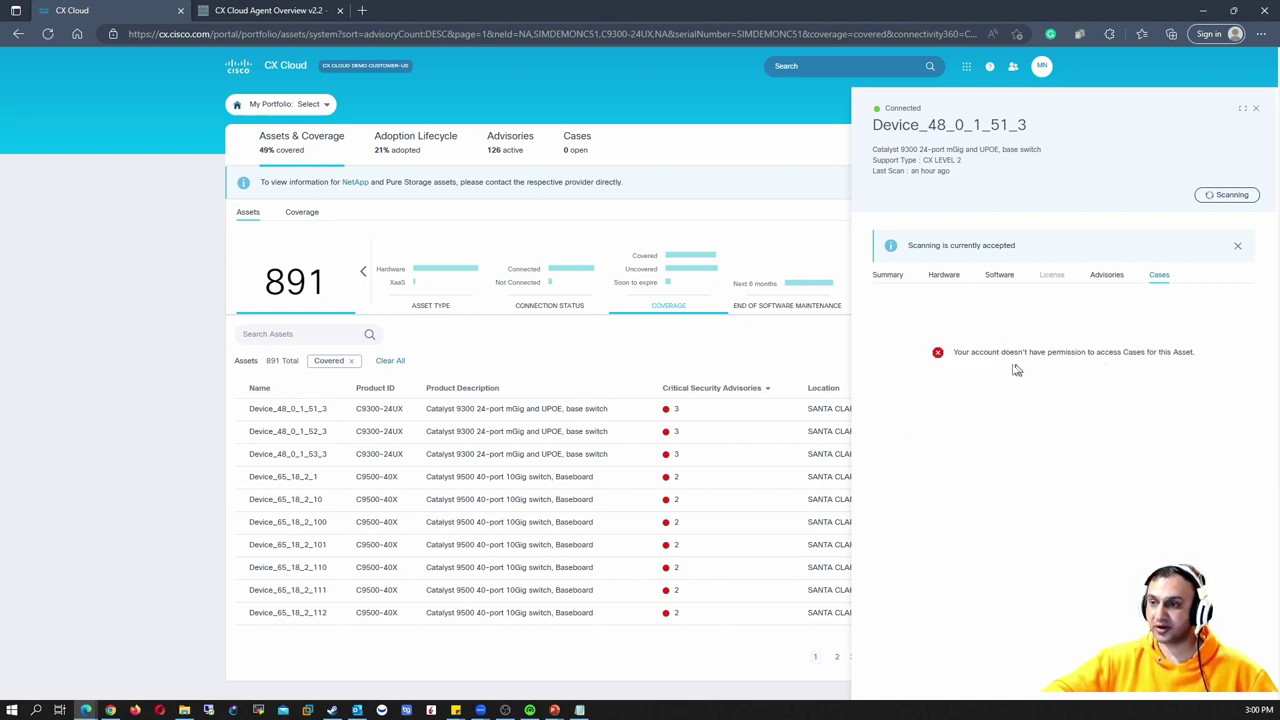
{"action": "left_click_drag", "start_coordinate": [1014, 352], "coordinate": [1094, 356]}
{"action": "left_click", "coordinate": [1091, 389]}
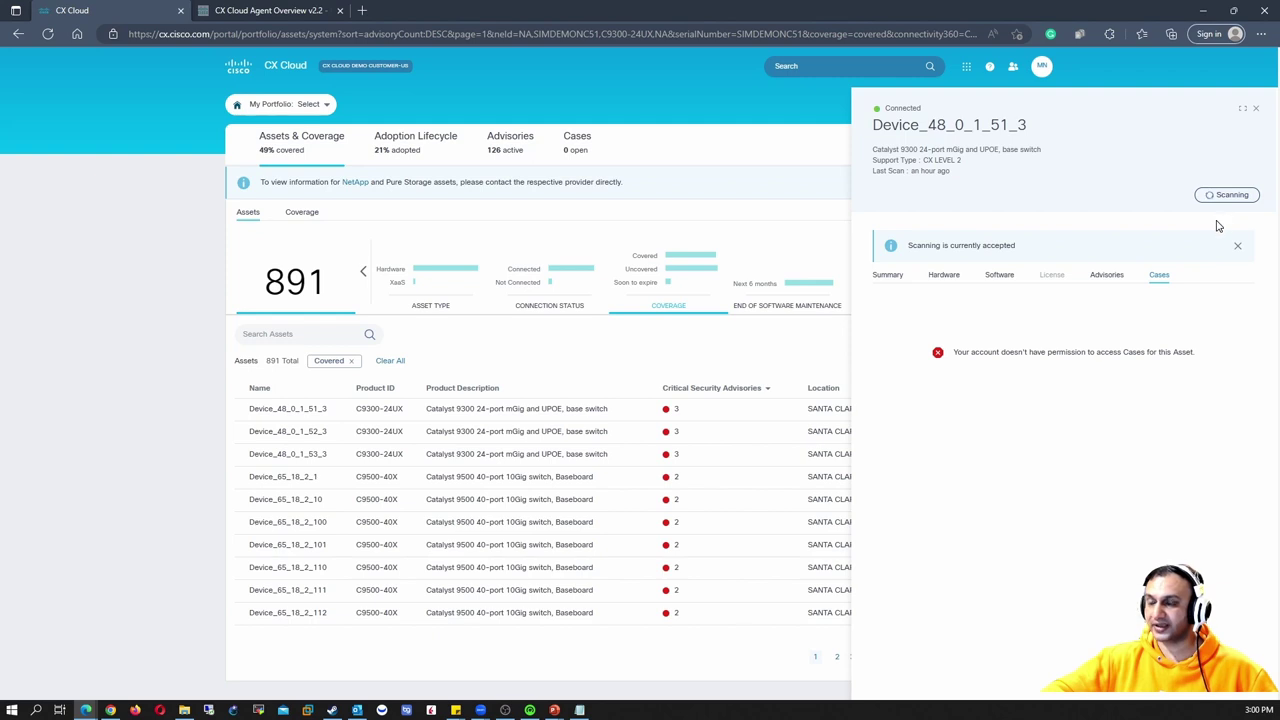
{"action": "left_click", "coordinate": [662, 354]}
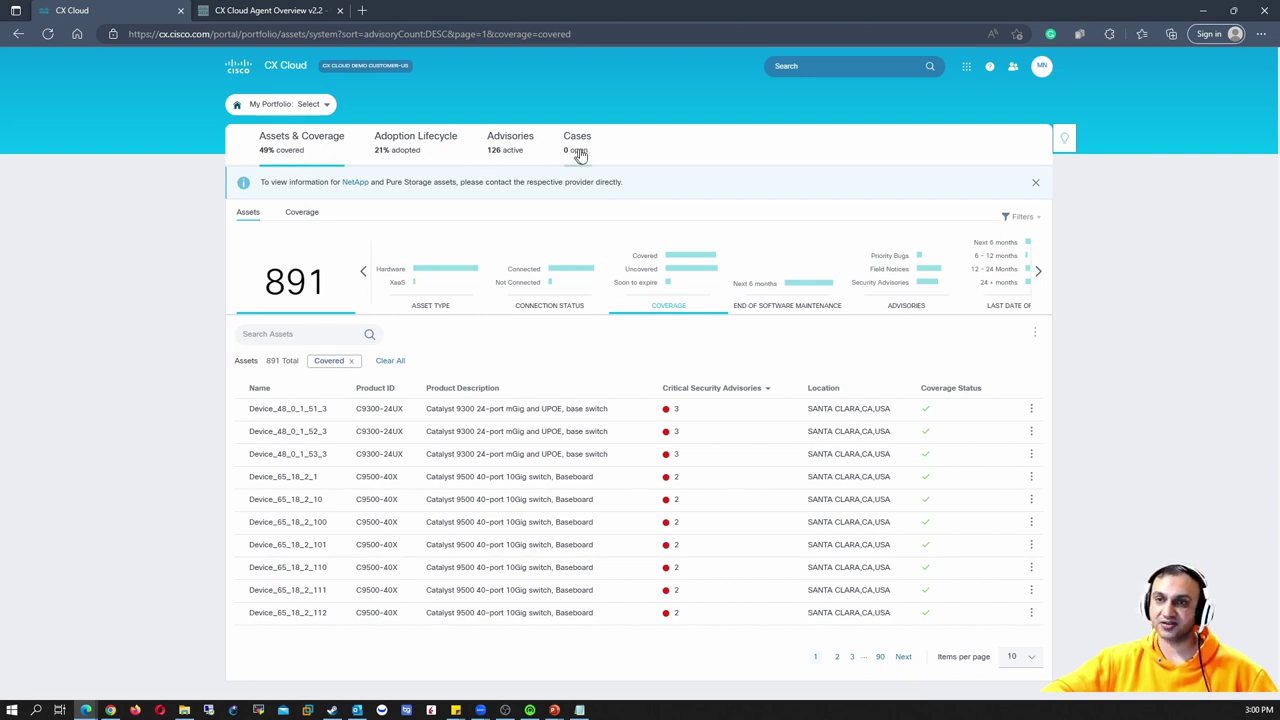
Switch the portfolio to Campus Network and narrow it to Campus Network Assurance.
{"action": "left_click", "coordinate": [302, 148]}
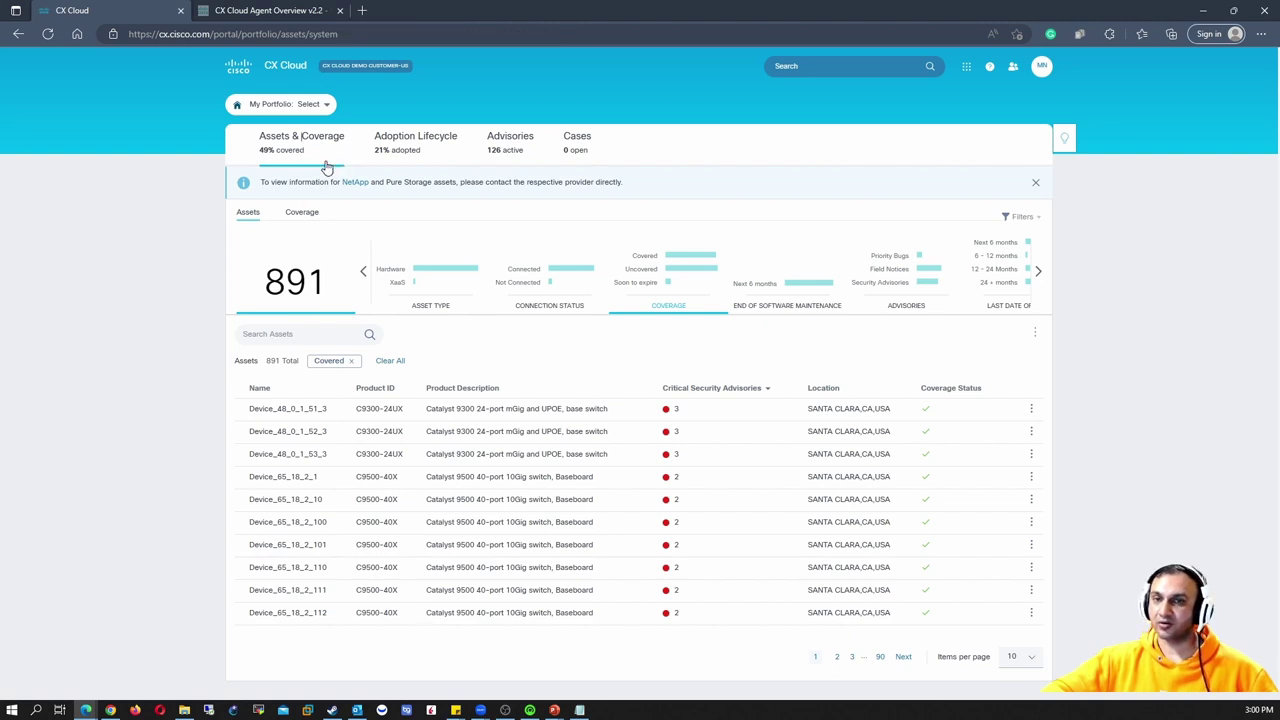
{"action": "left_click", "coordinate": [286, 103]}
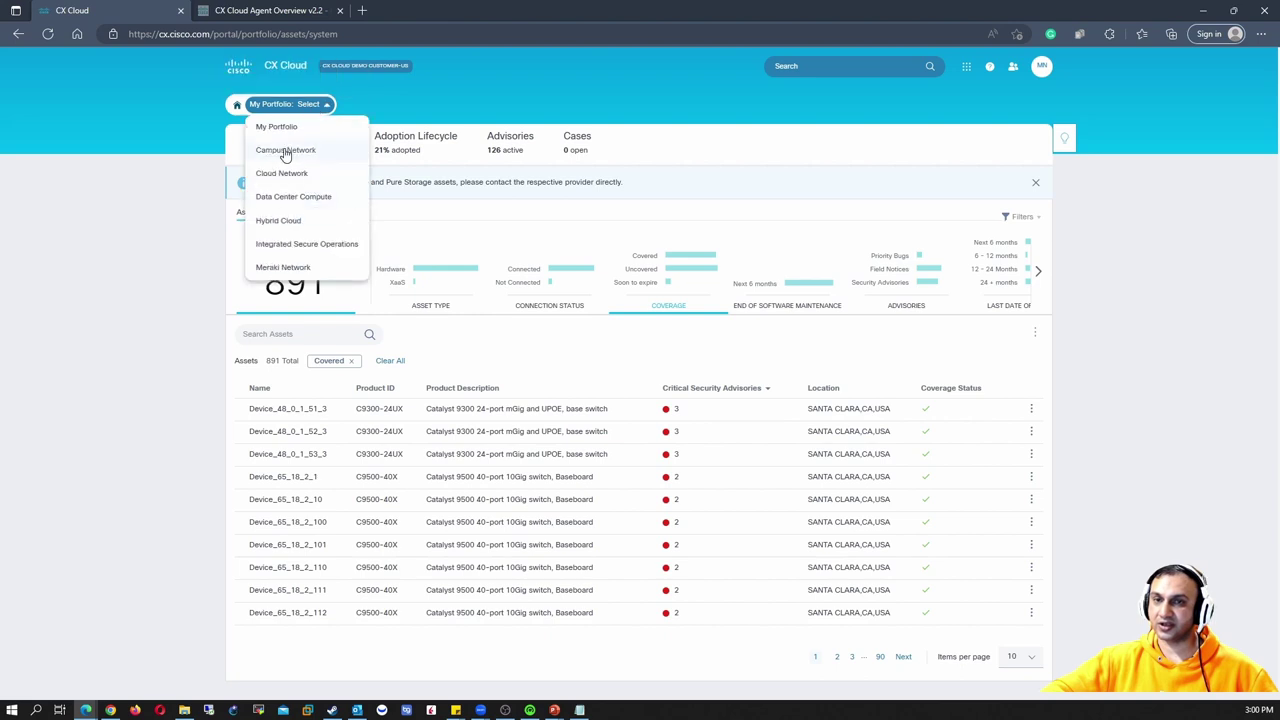
{"action": "left_click", "coordinate": [284, 153]}
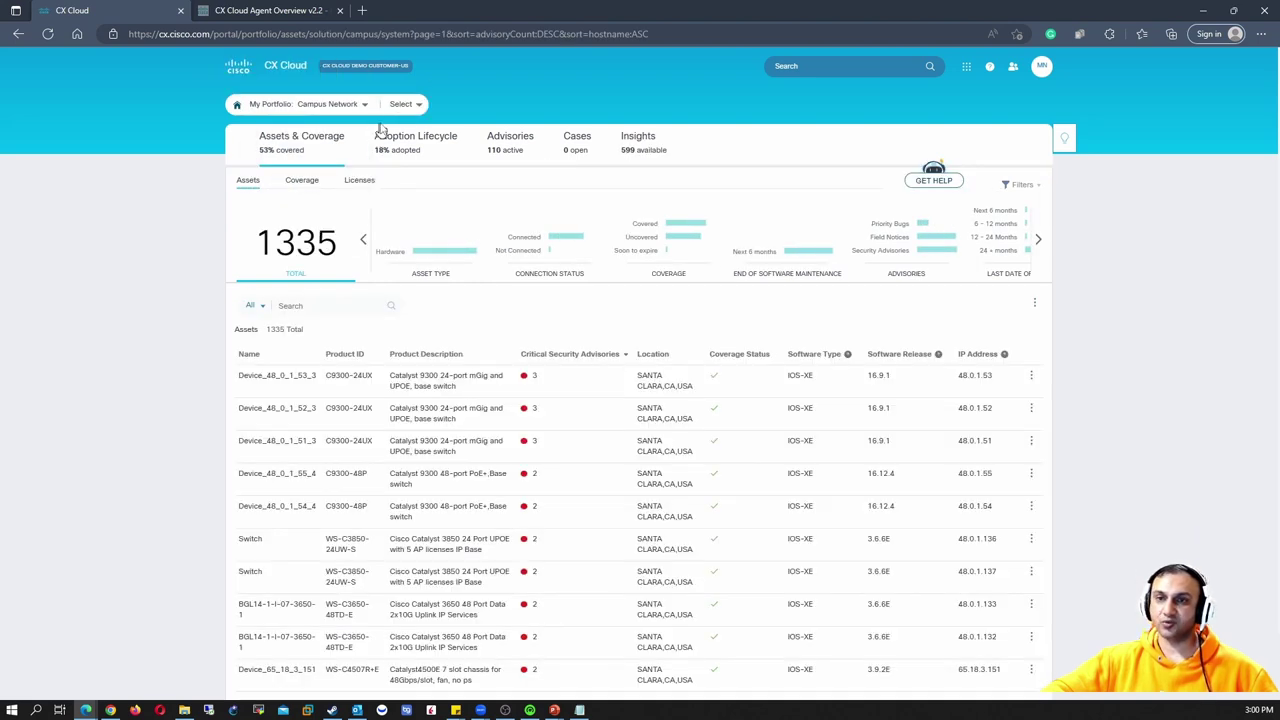
{"action": "left_click", "coordinate": [404, 104]}
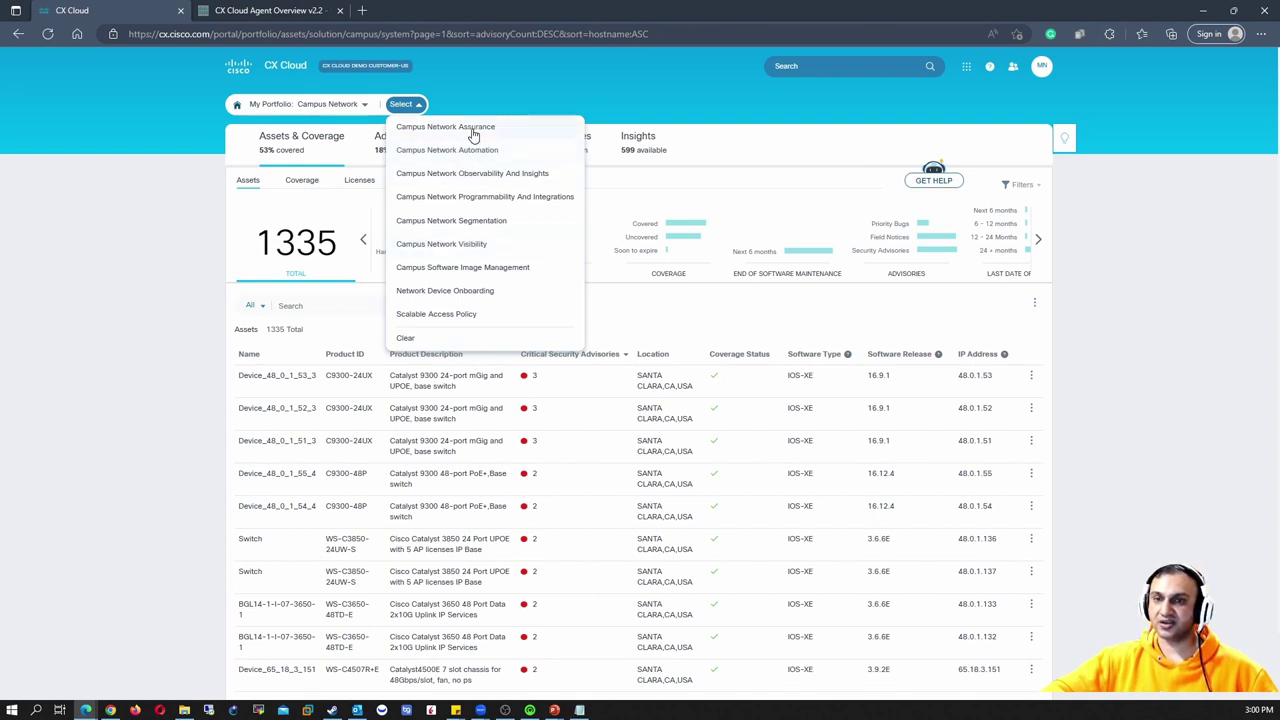
{"action": "left_click", "coordinate": [472, 131]}
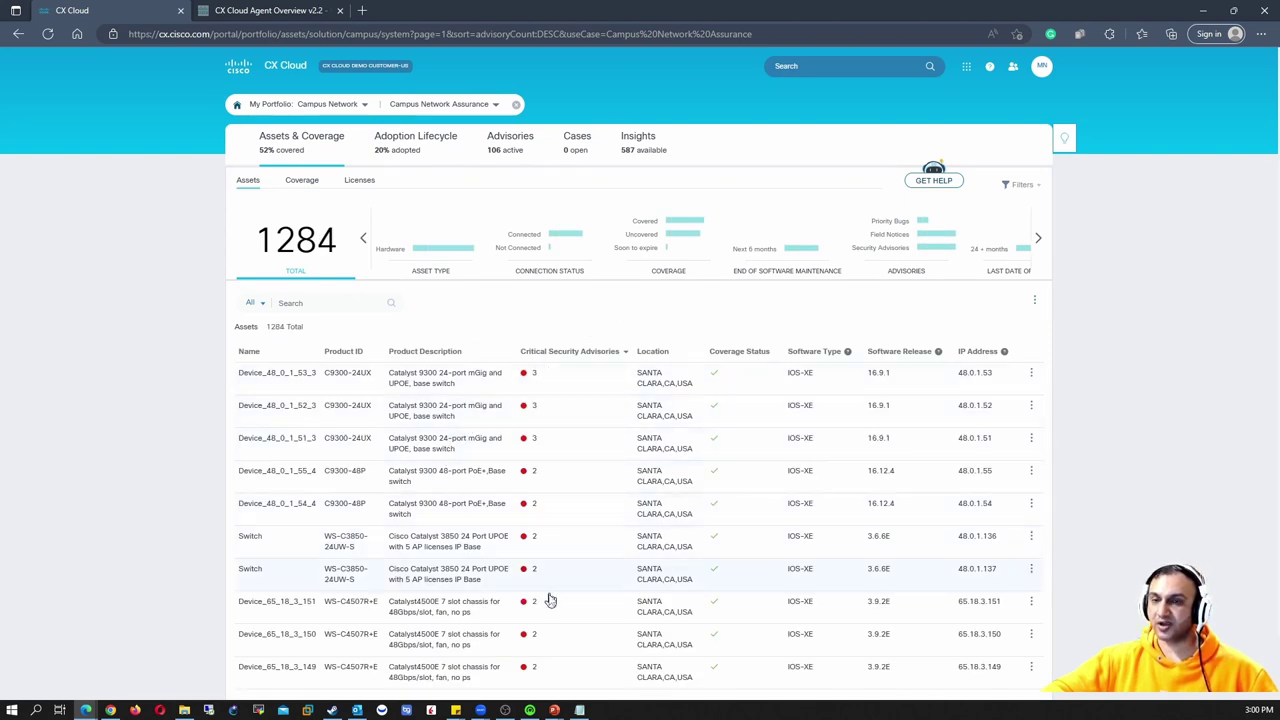
Choose the Network Device Onboarding use case, showing 1286 assets.
{"action": "left_click", "coordinate": [457, 108]}
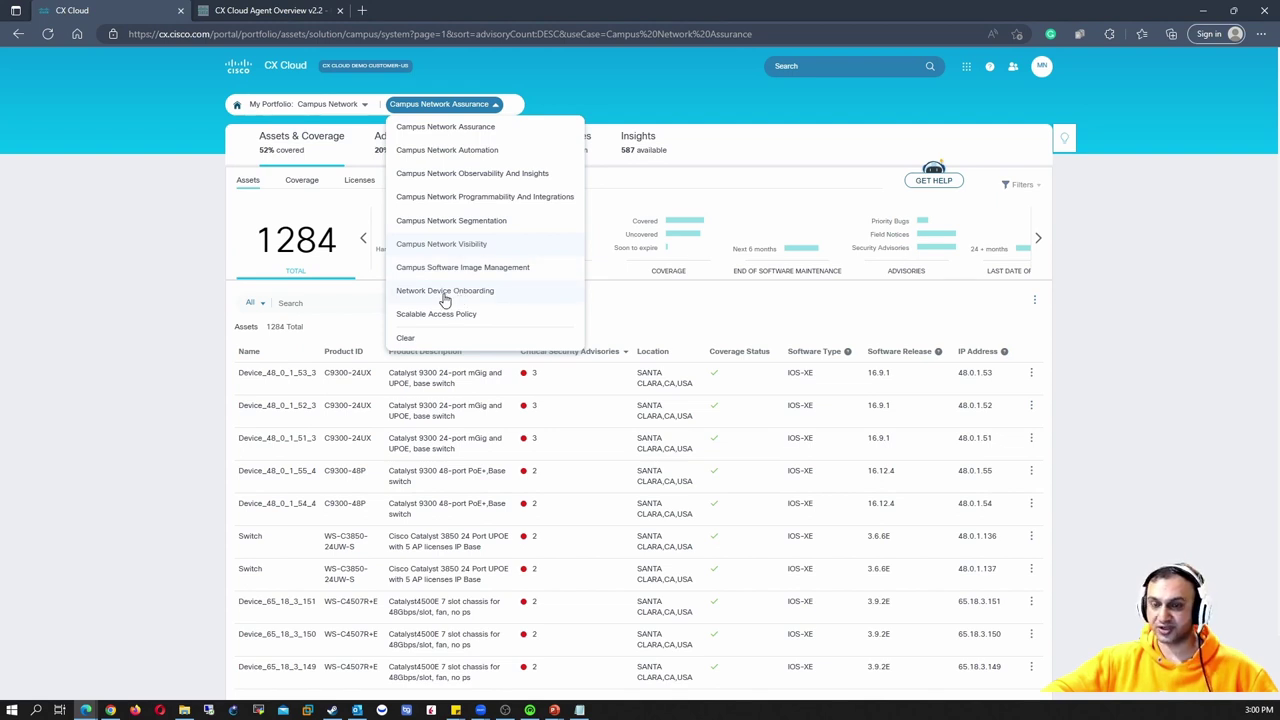
{"action": "left_click", "coordinate": [445, 296]}
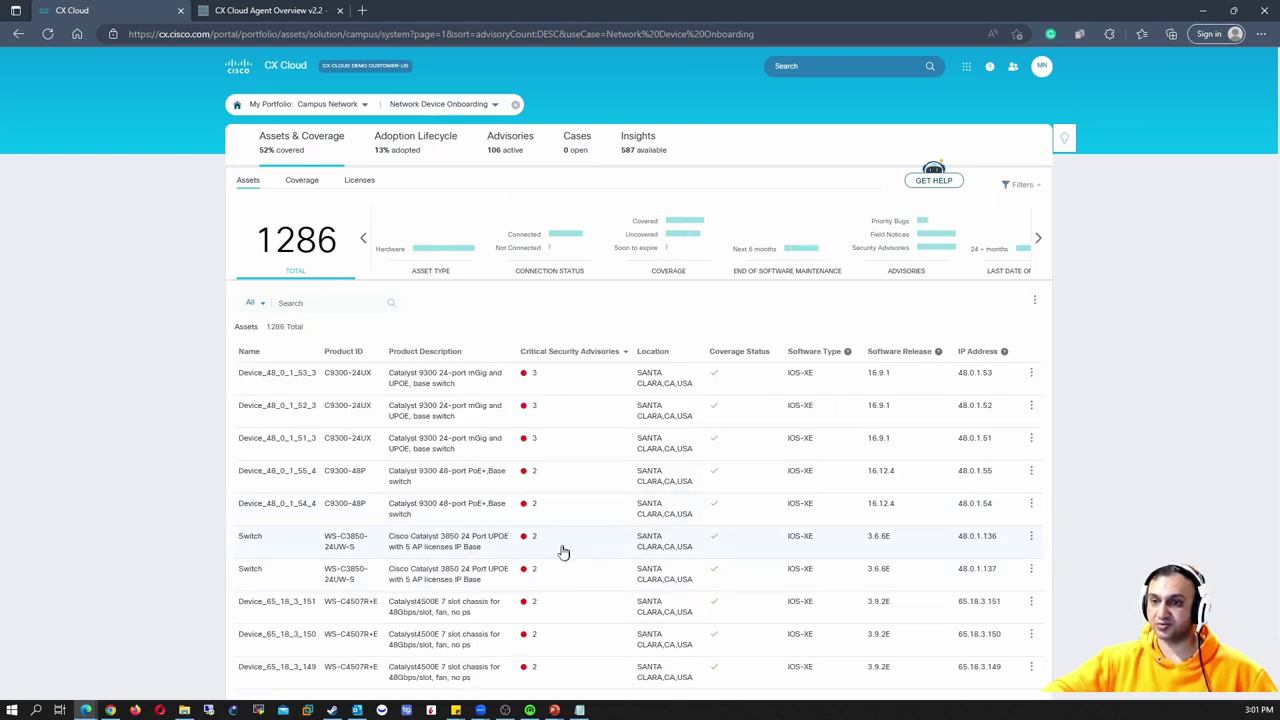
{"action": "left_click", "coordinate": [433, 104]}
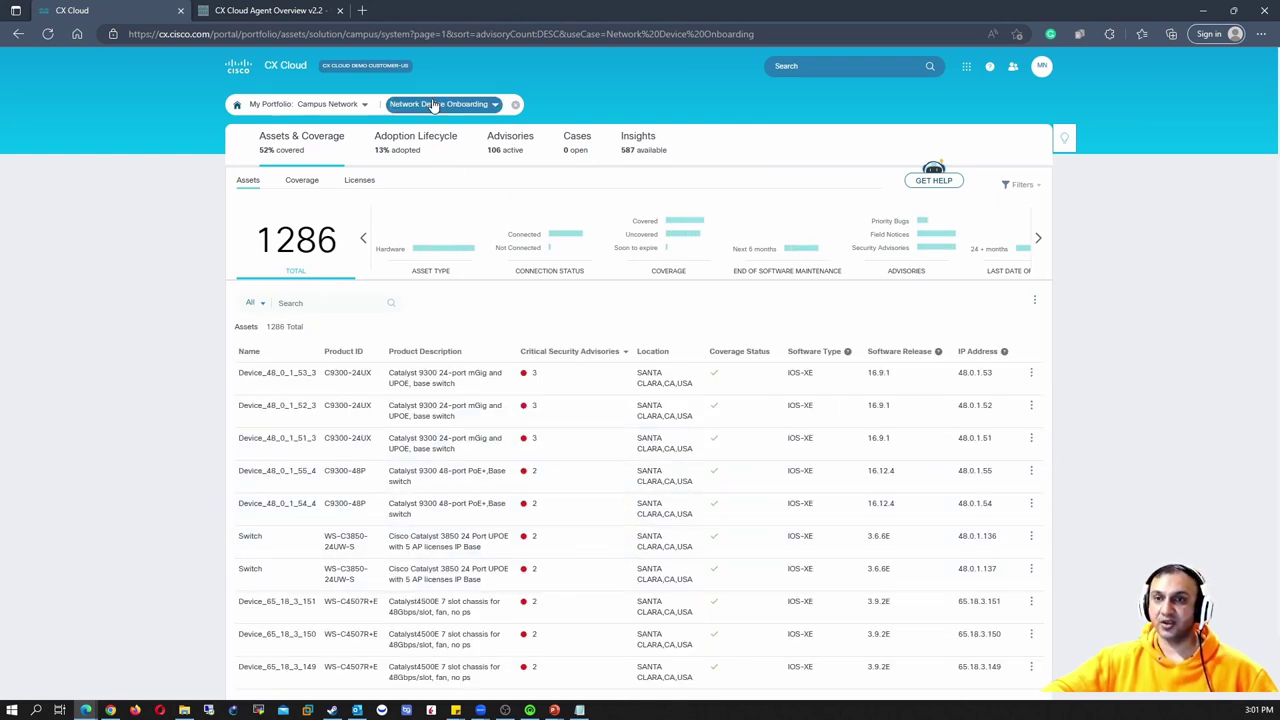
{"action": "left_click", "coordinate": [433, 104]}
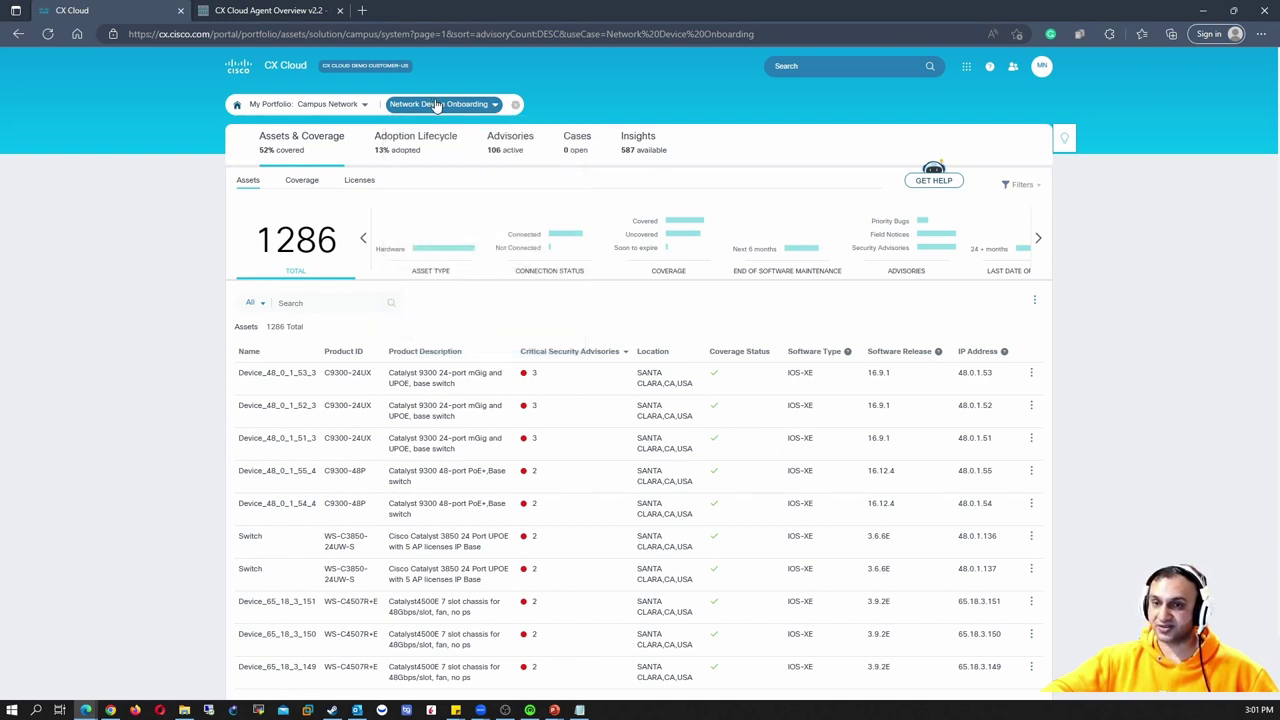
{"action": "left_click", "coordinate": [440, 105]}
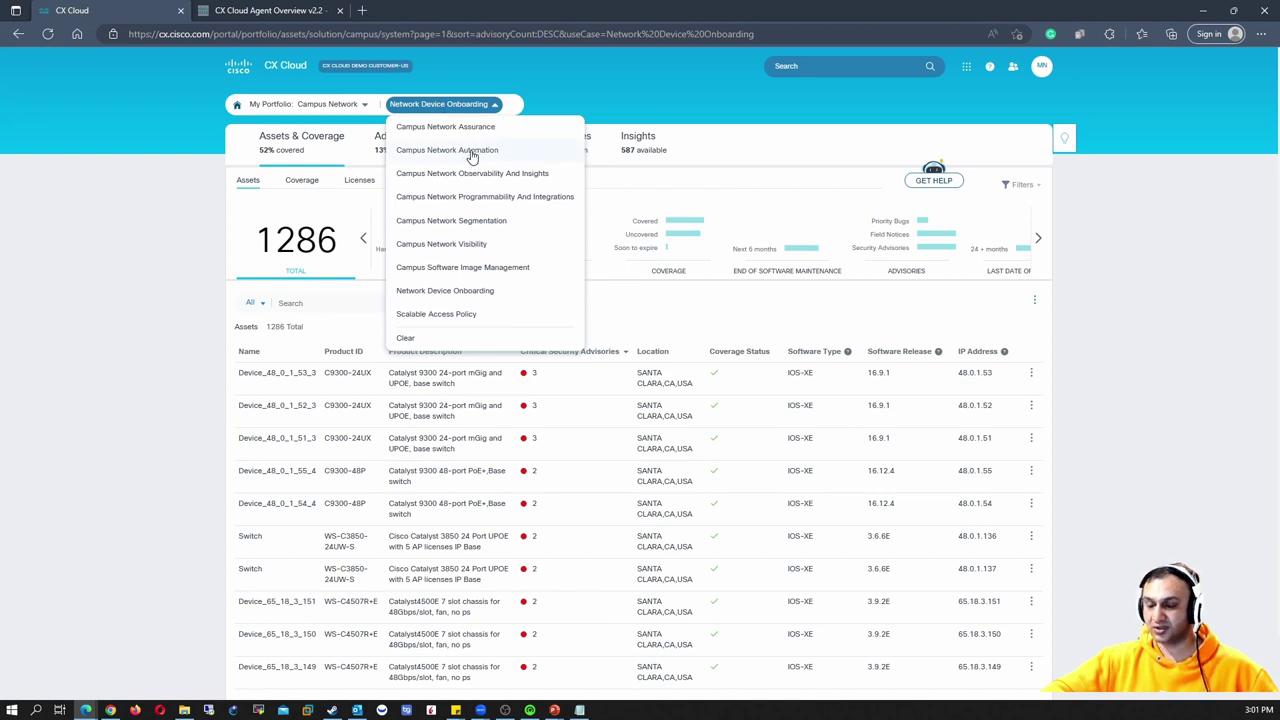
{"action": "left_click", "coordinate": [596, 86]}
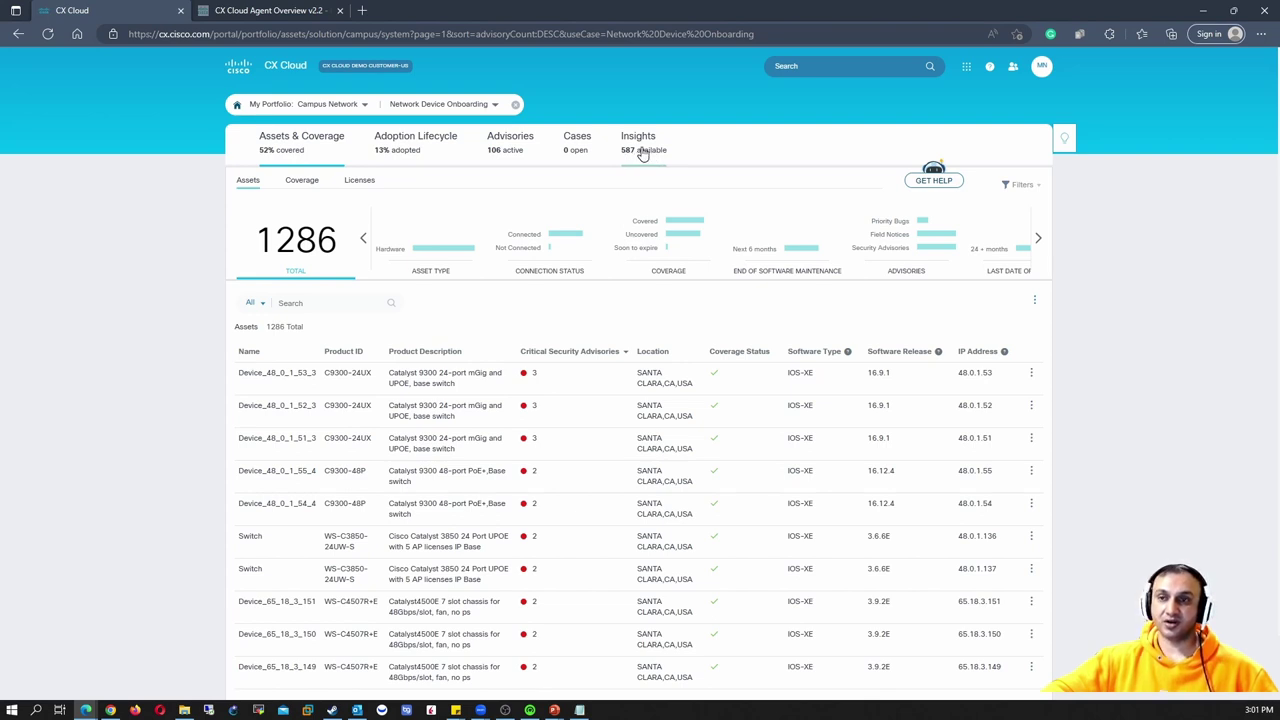
Cycle the portfolio through Cloud Network, Data Center Compute and Hybrid Cloud, then back to Campus Network.
{"action": "left_click", "coordinate": [358, 104]}
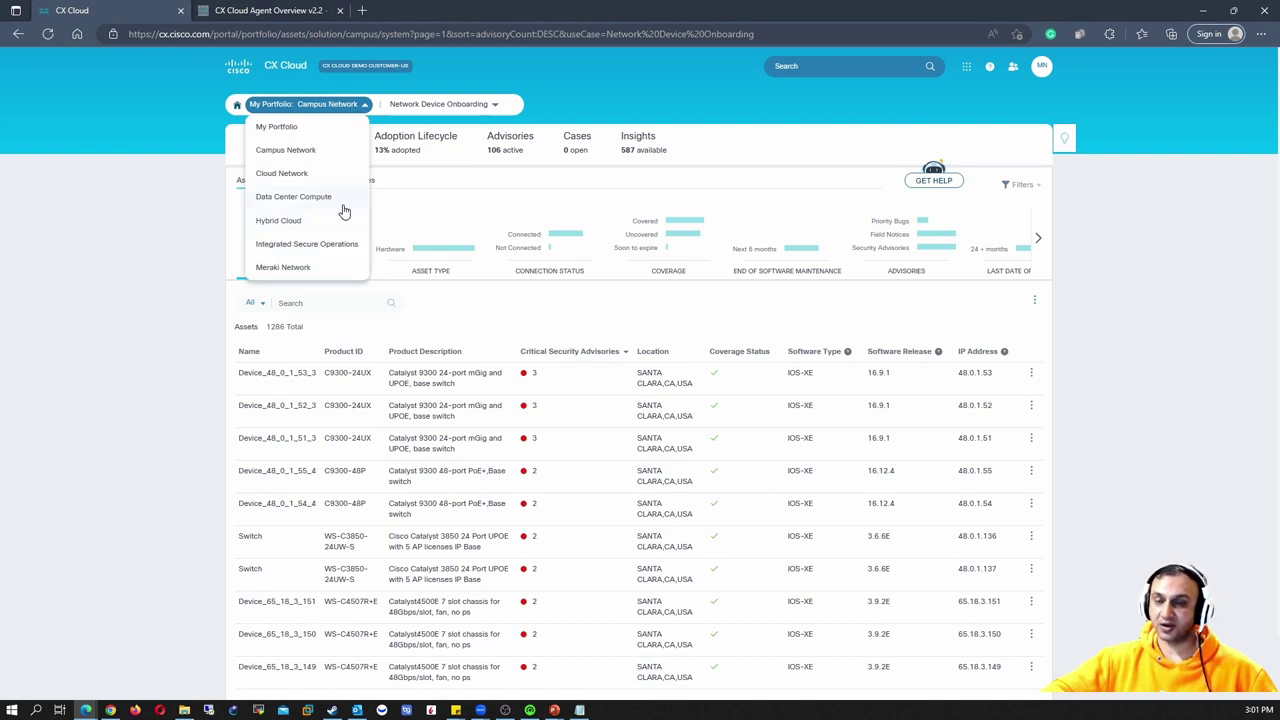
{"action": "left_click", "coordinate": [301, 175]}
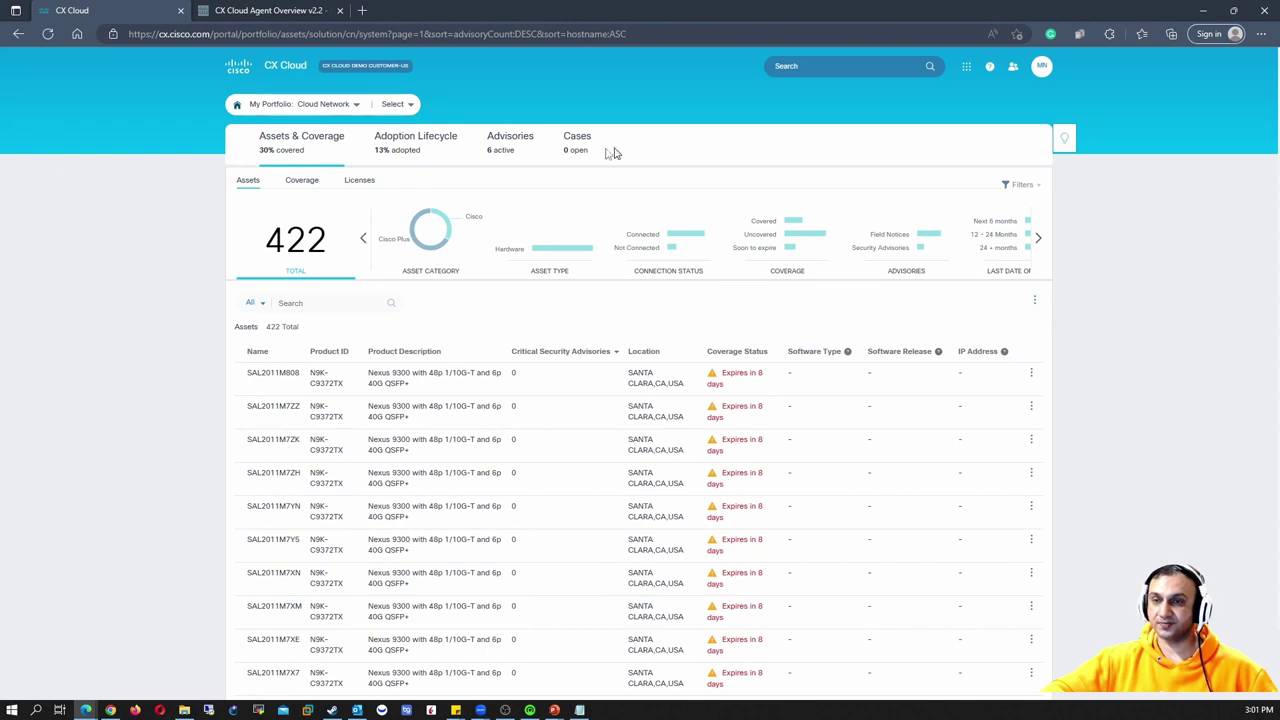
{"action": "left_click", "coordinate": [330, 110]}
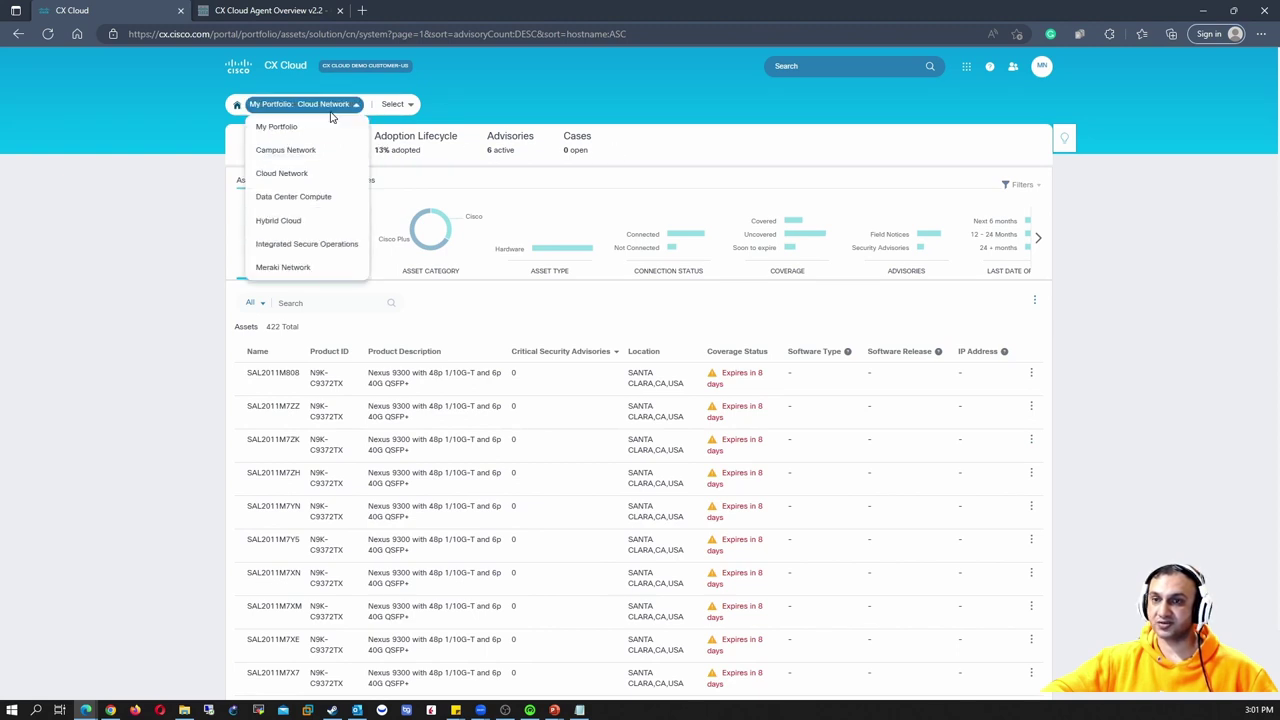
{"action": "left_click", "coordinate": [285, 198]}
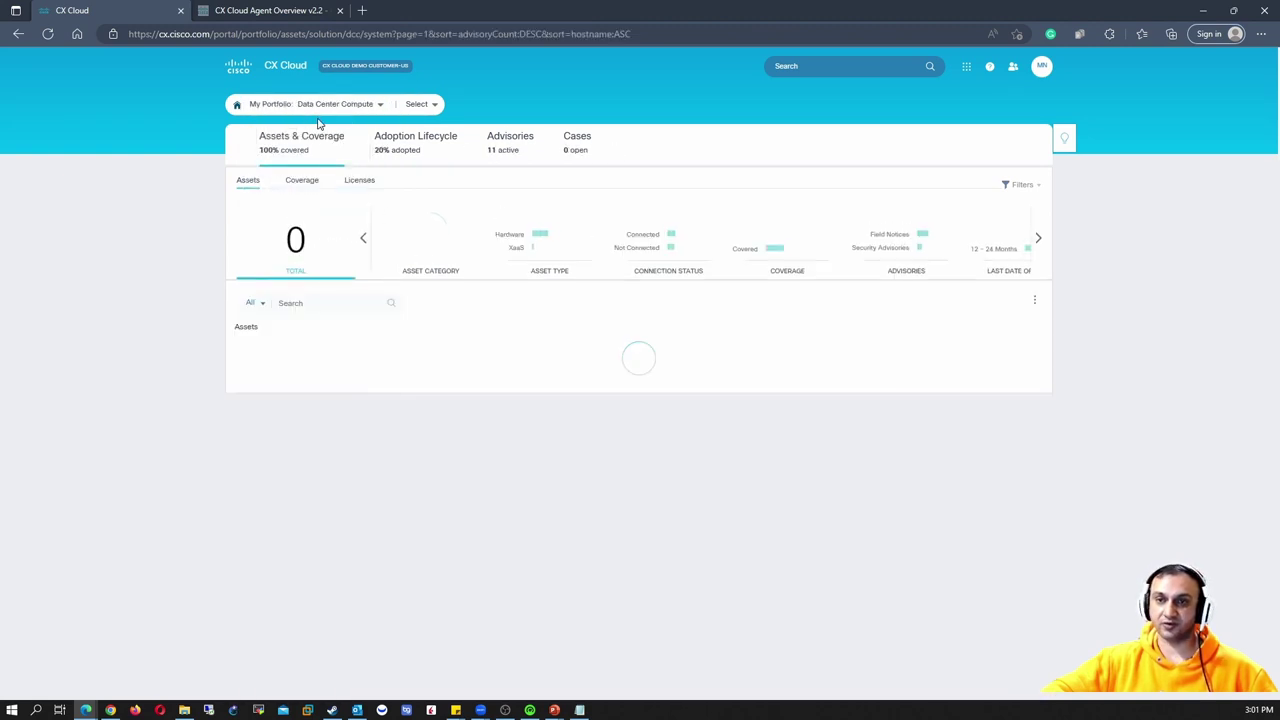
{"action": "left_click", "coordinate": [320, 104]}
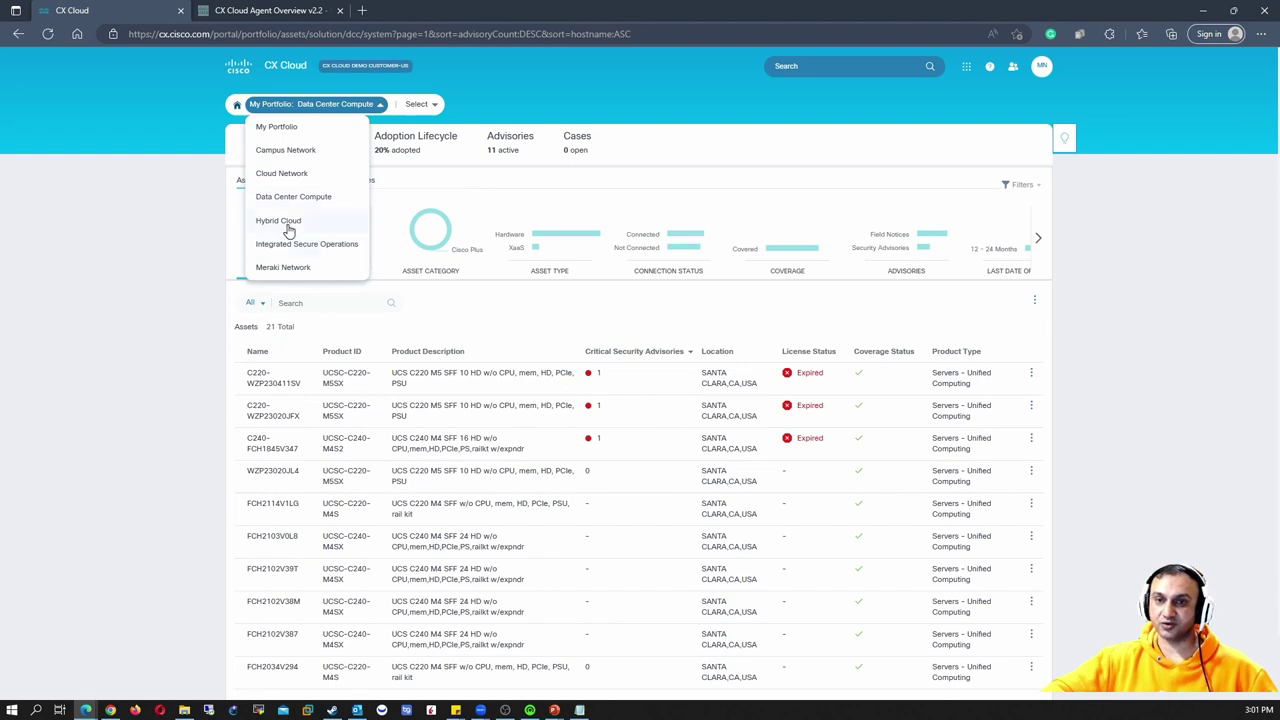
{"action": "left_click", "coordinate": [284, 222]}
{"action": "left_click", "coordinate": [275, 110]}
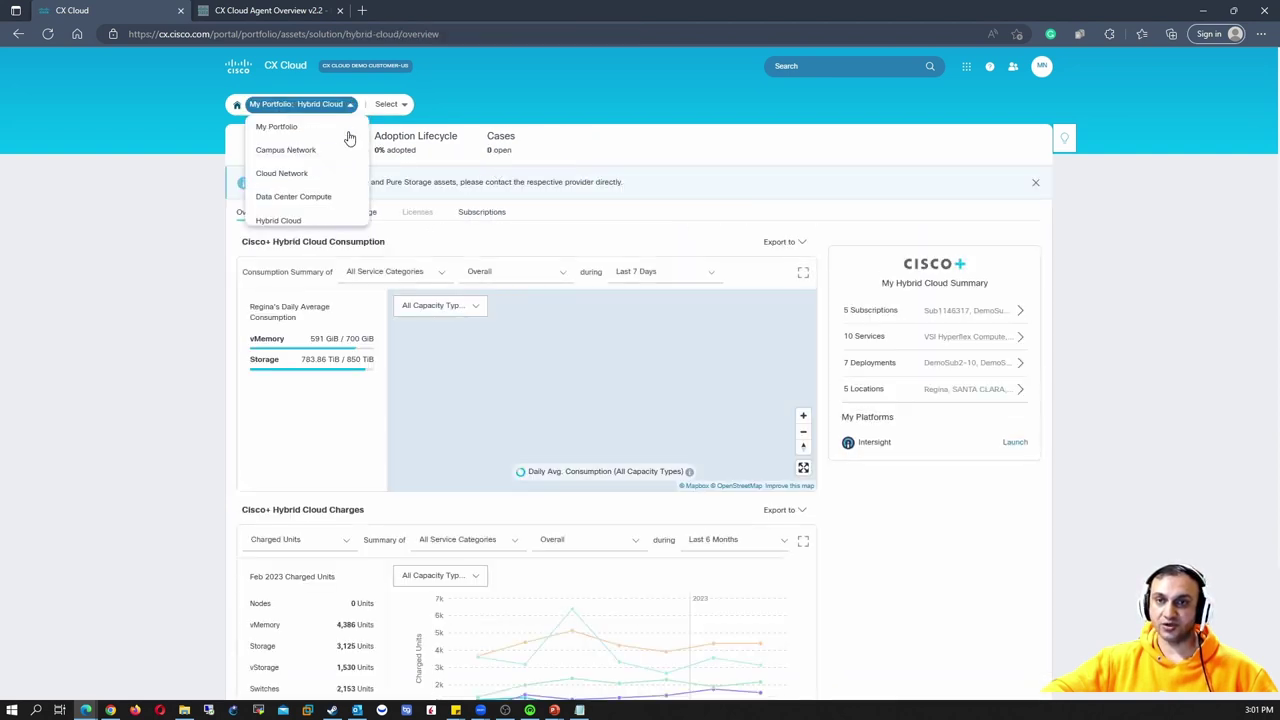
{"action": "left_click", "coordinate": [288, 151]}
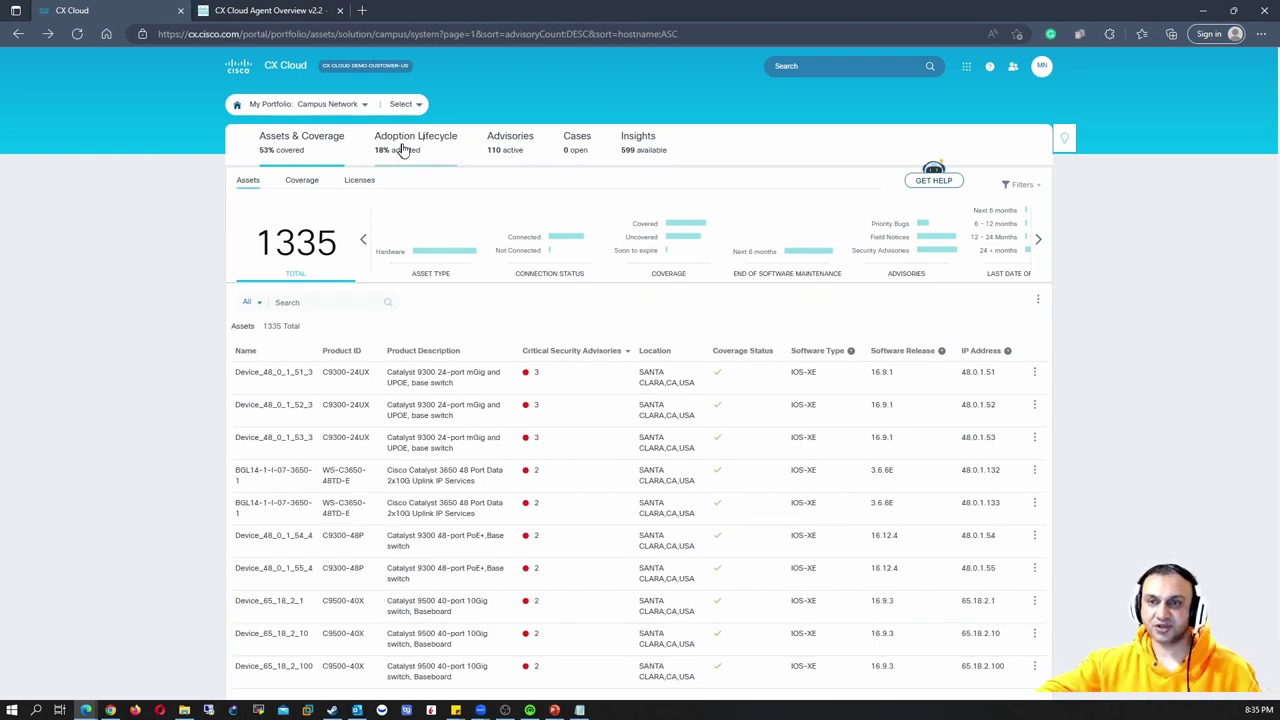
Show Campus Network's use-case adoption progress in Adoption Lifecycle.
{"action": "left_click", "coordinate": [403, 148]}
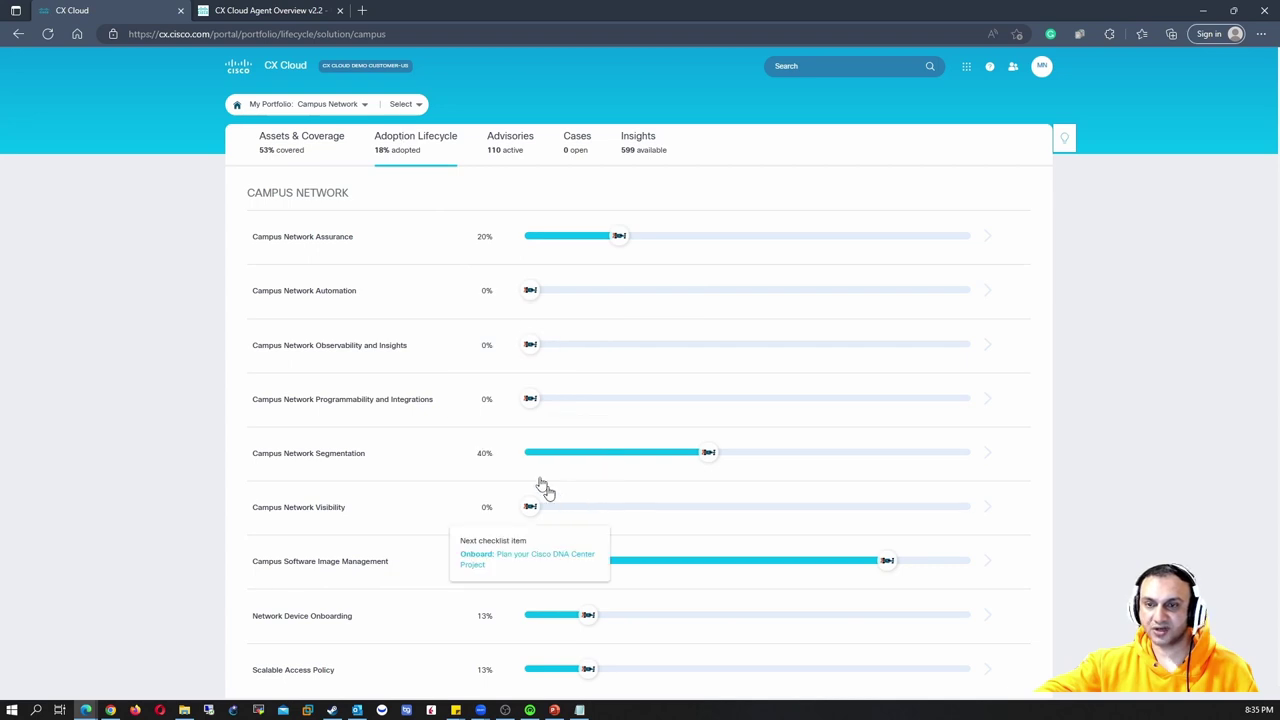
{"action": "scroll", "coordinate": [512, 441], "scroll_direction": "down", "scroll_amount": 1}
{"action": "scroll", "coordinate": [450, 410], "scroll_direction": "up", "scroll_amount": 1}
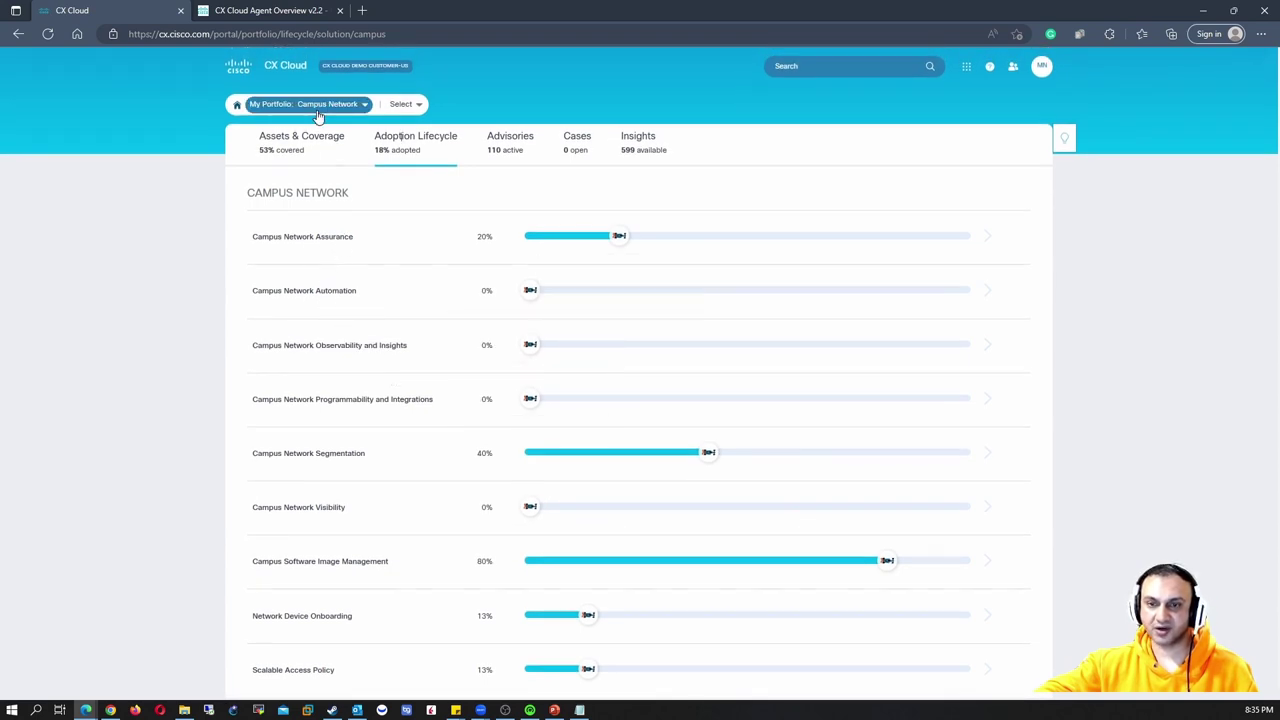
Switch the portfolio dropdown to My Portfolio and show adoption progress across all portfolios.
{"action": "left_click", "coordinate": [318, 115]}
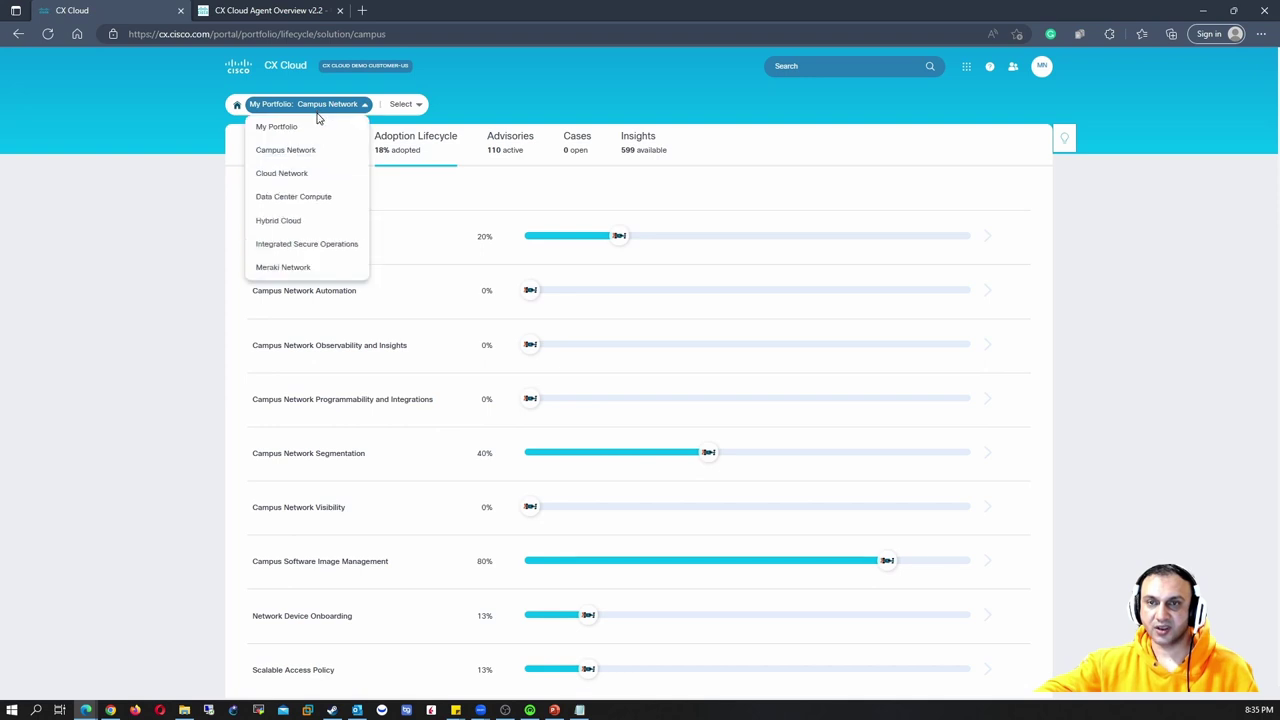
{"action": "left_click", "coordinate": [285, 128]}
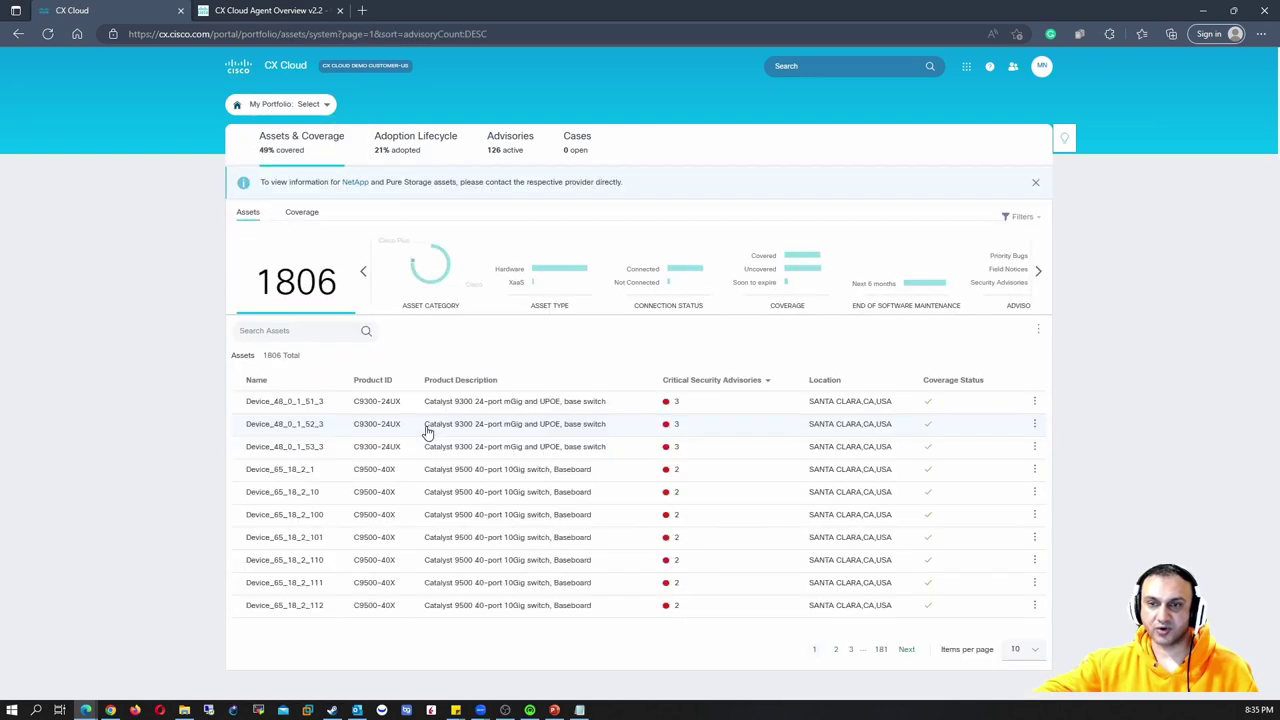
{"action": "left_click", "coordinate": [424, 153]}
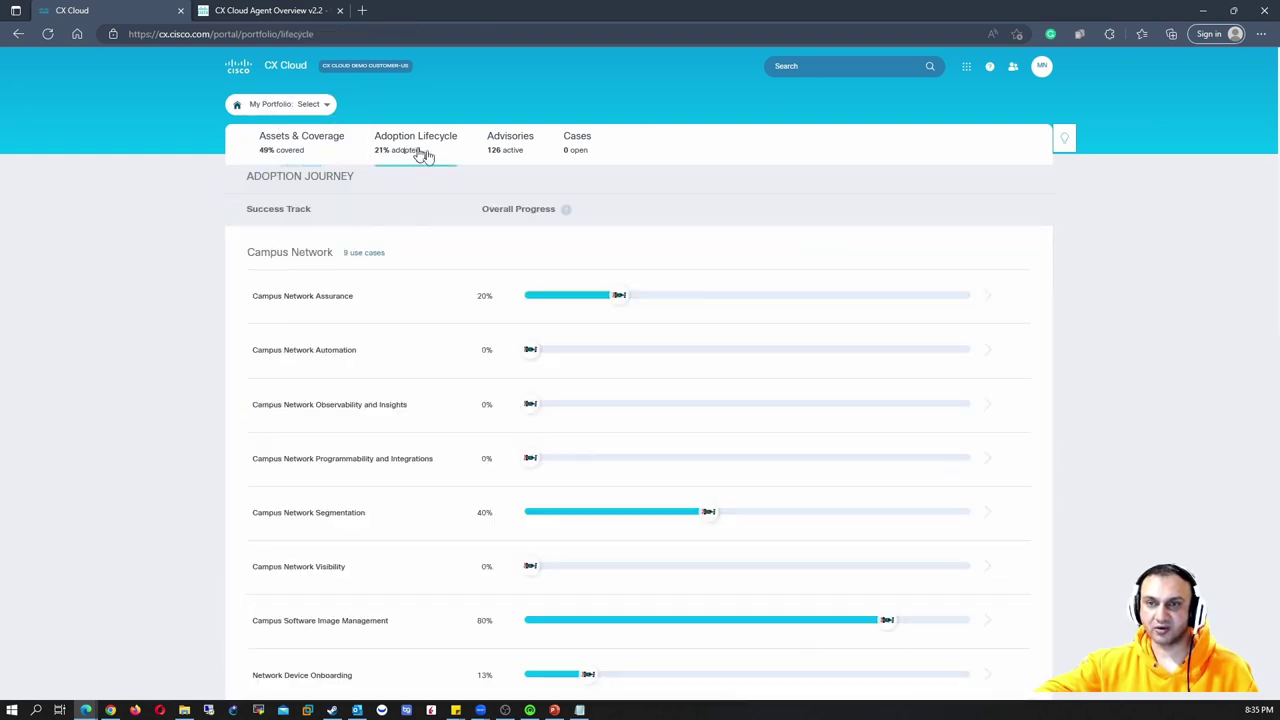
{"action": "scroll", "coordinate": [430, 375], "scroll_direction": "down", "scroll_amount": 4}
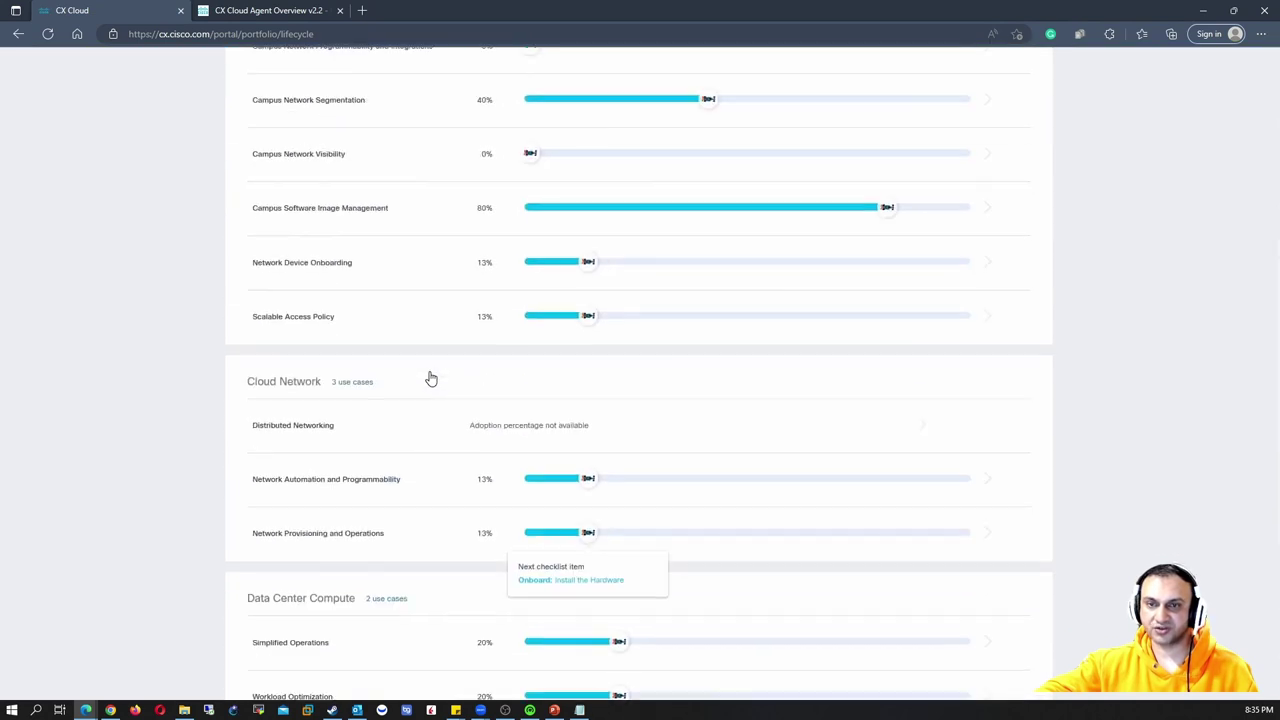
{"action": "scroll", "coordinate": [430, 378], "scroll_direction": "up", "scroll_amount": 5}
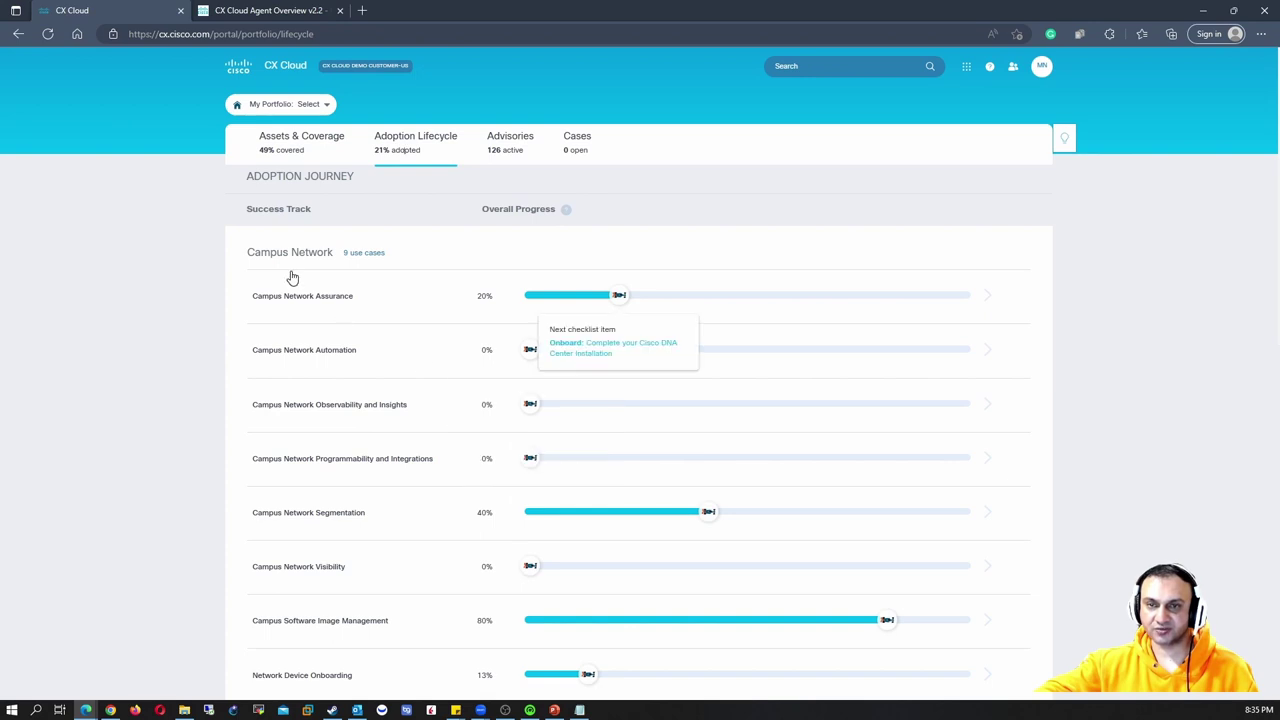
Scroll through the Adoption Journey bars from Campus Network down to Meraki Network.
{"action": "scroll", "coordinate": [400, 292], "scroll_direction": "down", "scroll_amount": 4}
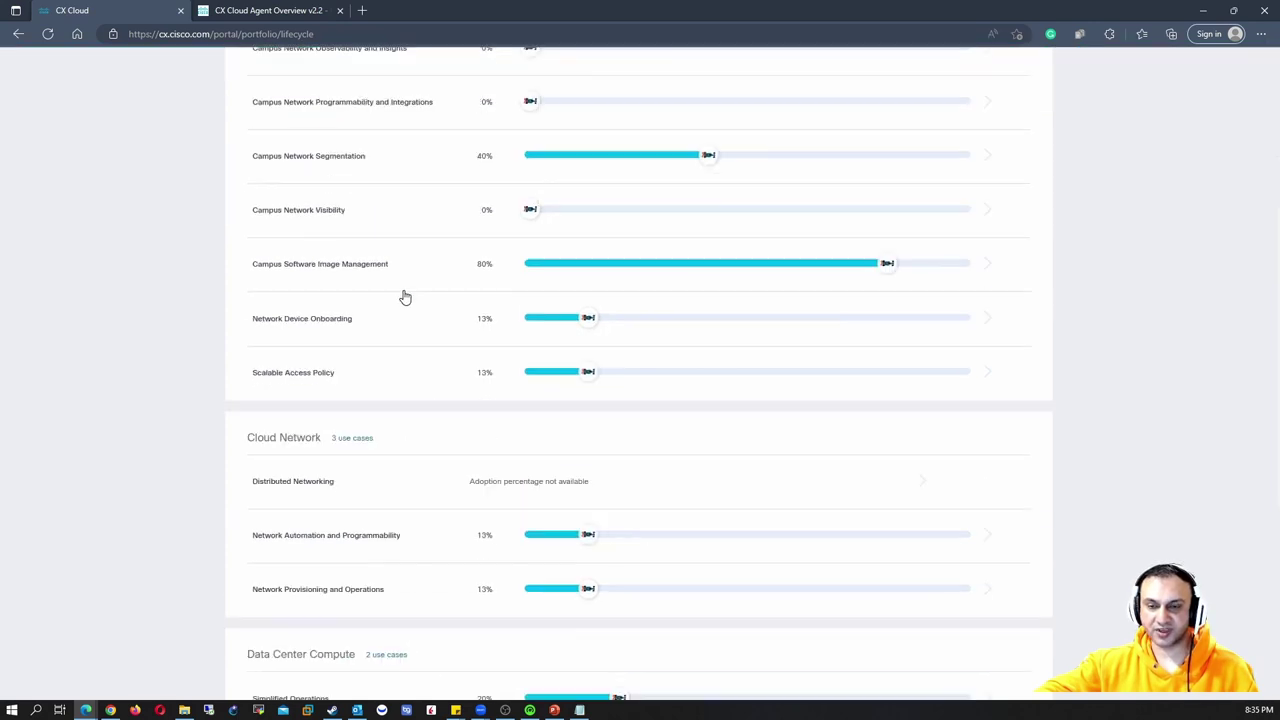
{"action": "scroll", "coordinate": [333, 424], "scroll_direction": "down", "scroll_amount": 1}
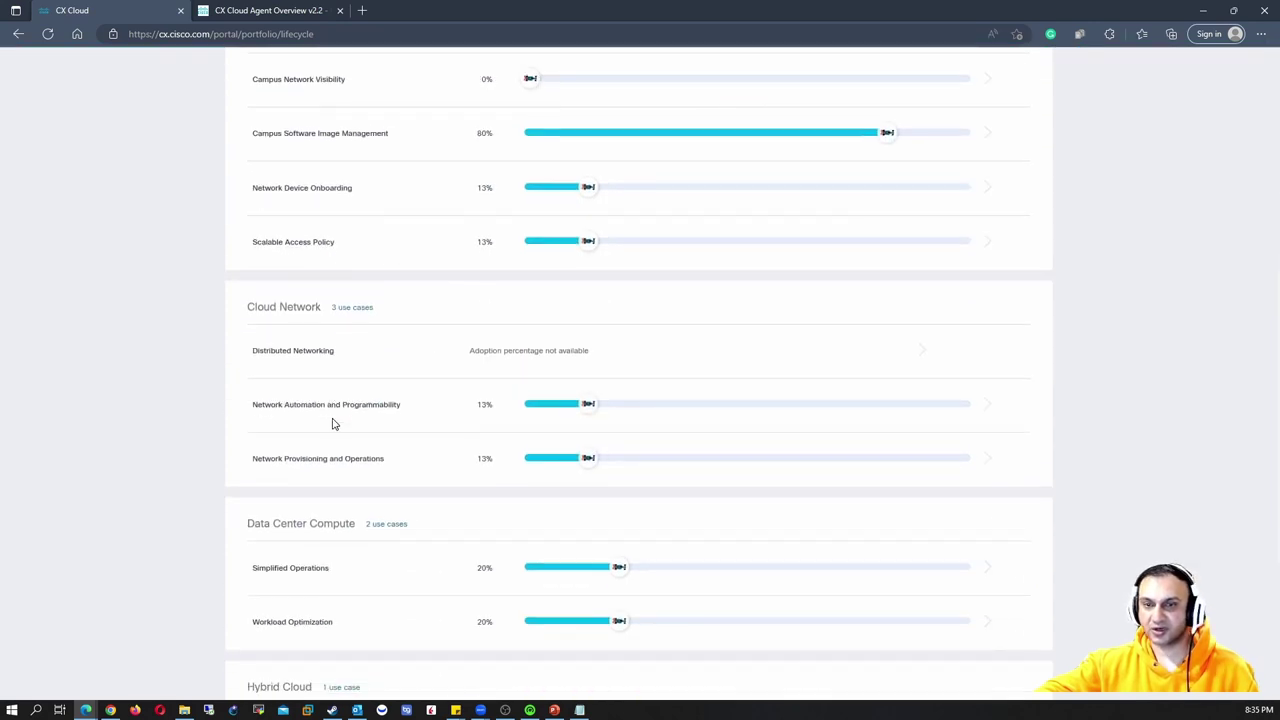
{"action": "scroll", "coordinate": [394, 397], "scroll_direction": "down", "scroll_amount": 2}
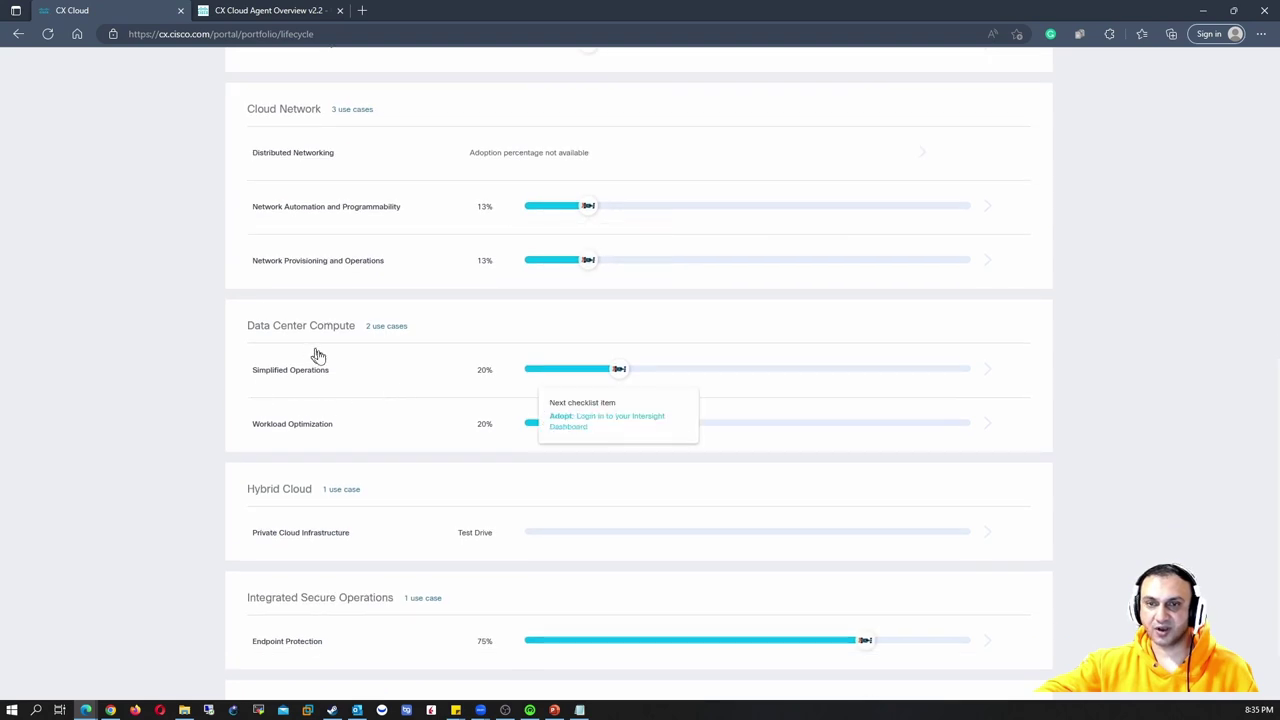
{"action": "scroll", "coordinate": [410, 390], "scroll_direction": "down", "scroll_amount": 1}
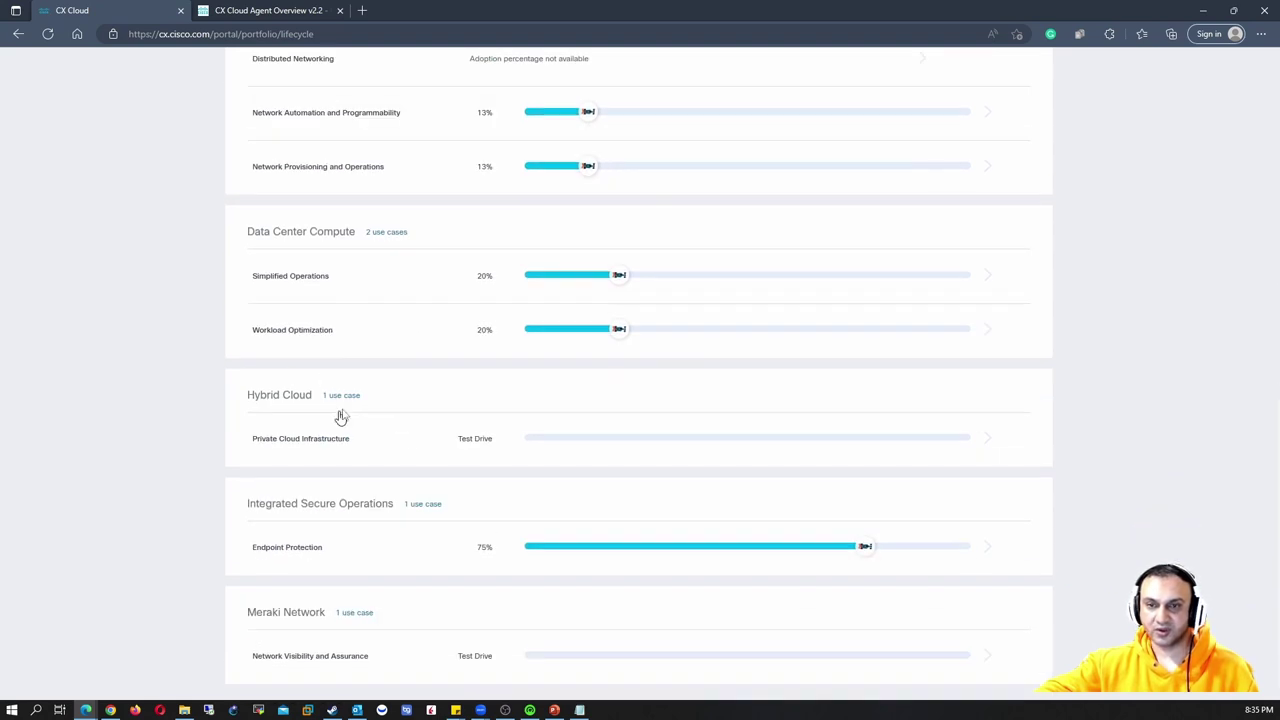
{"action": "mouse_move", "coordinate": [374, 566]}
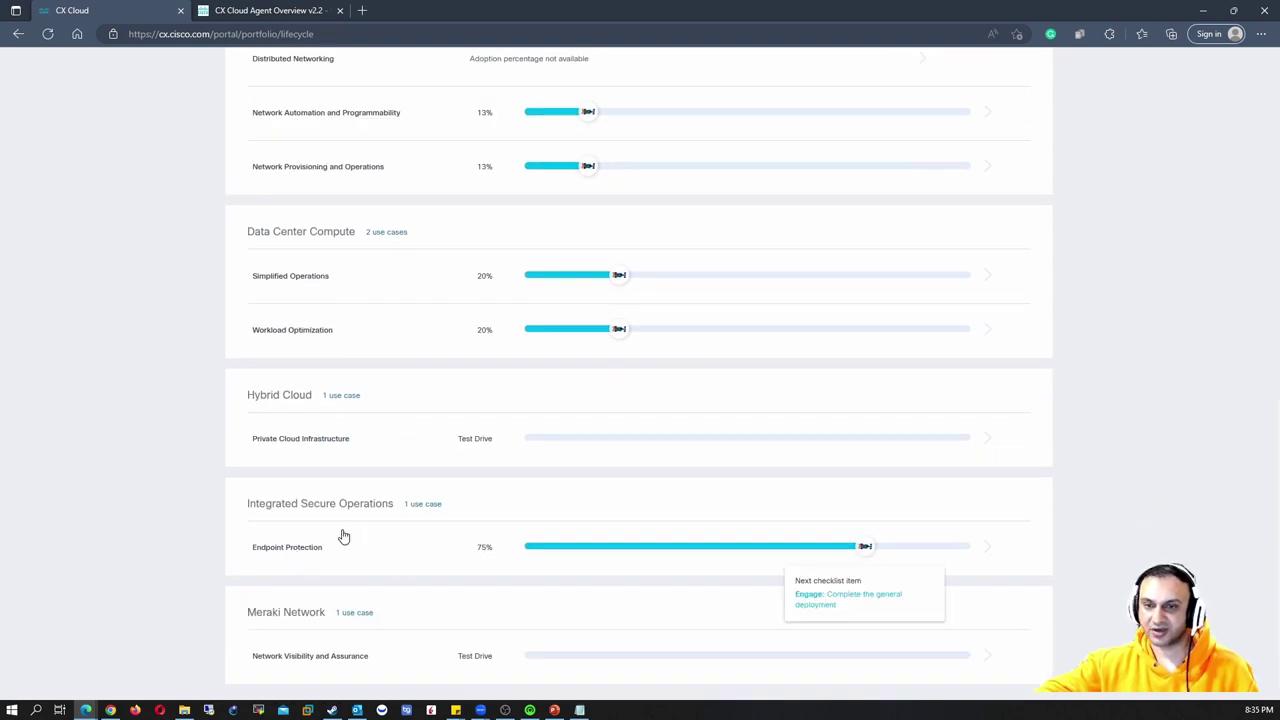
{"action": "scroll", "coordinate": [460, 560], "scroll_direction": "up", "scroll_amount": 4}
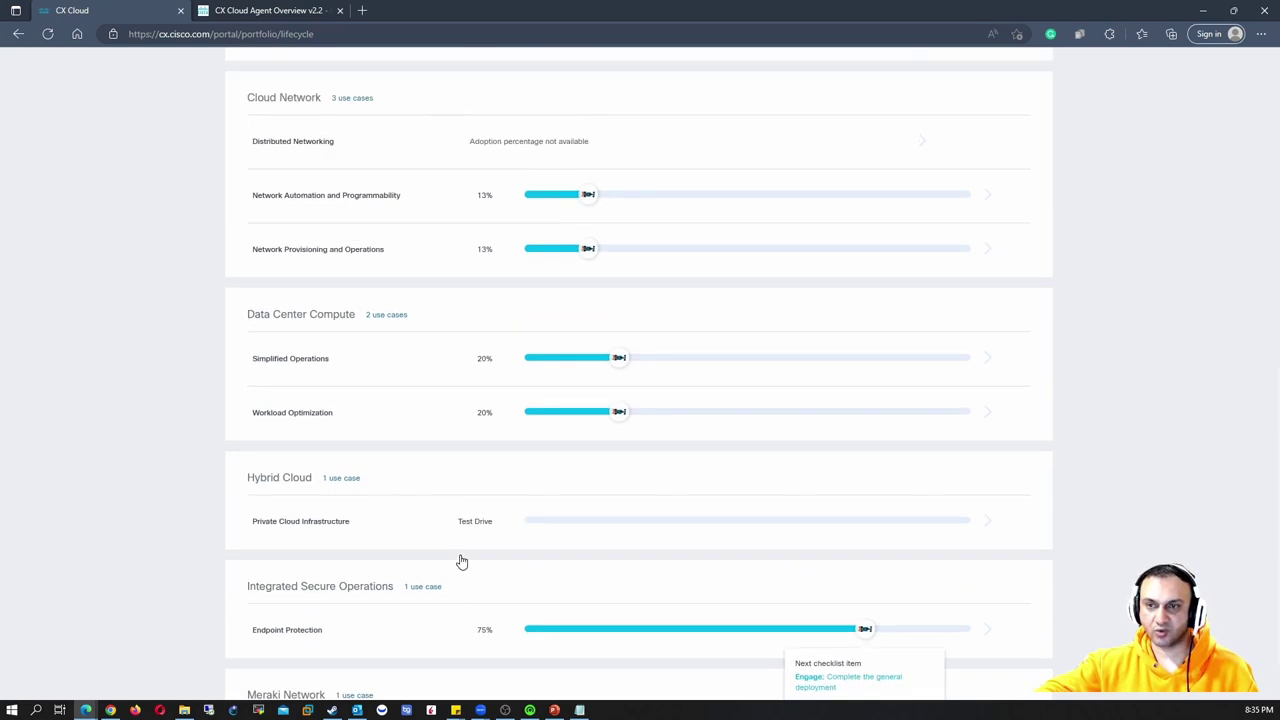
{"action": "scroll", "coordinate": [593, 411], "scroll_direction": "up", "scroll_amount": 3}
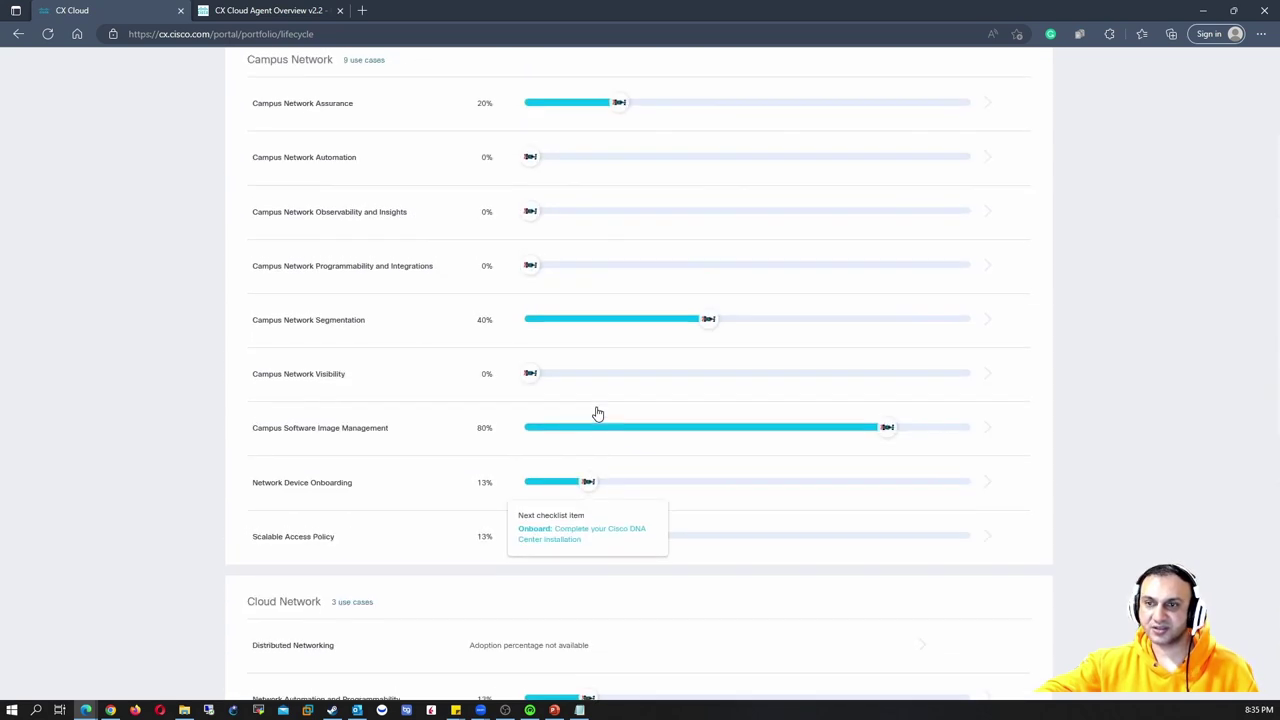
{"action": "mouse_move", "coordinate": [646, 462]}
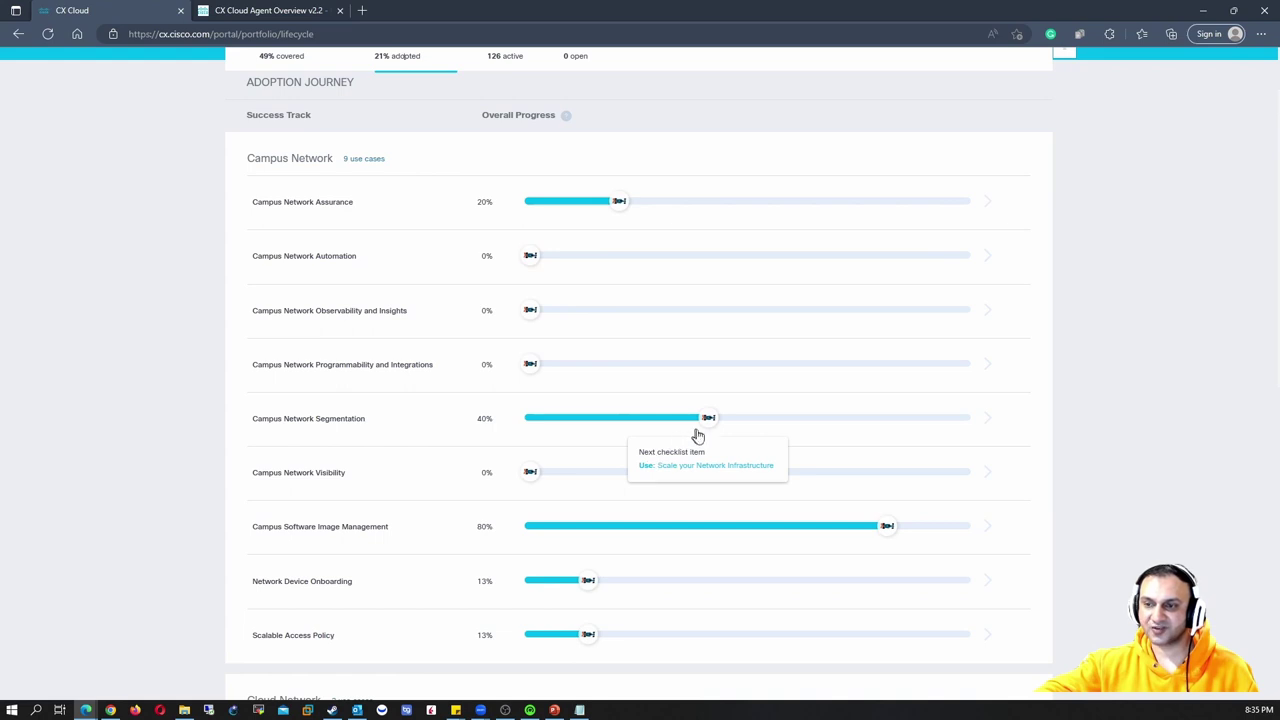
{"action": "mouse_move", "coordinate": [677, 520]}
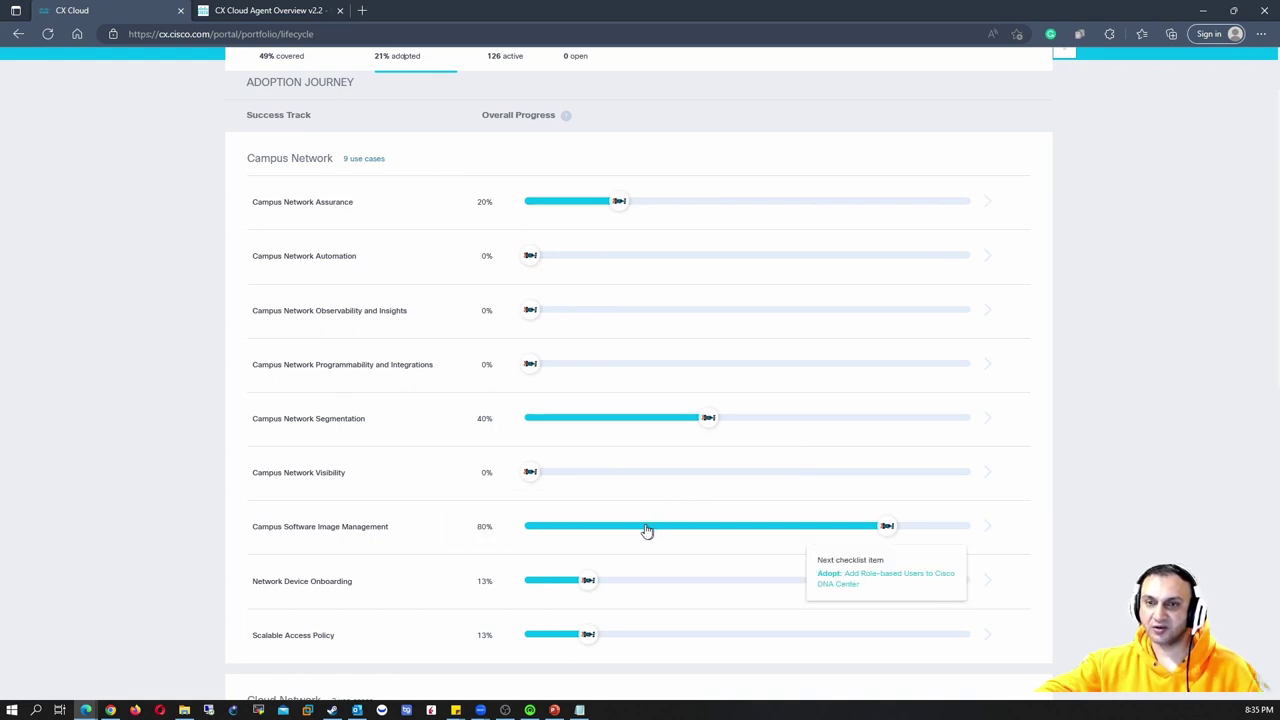
{"action": "mouse_move", "coordinate": [590, 580]}
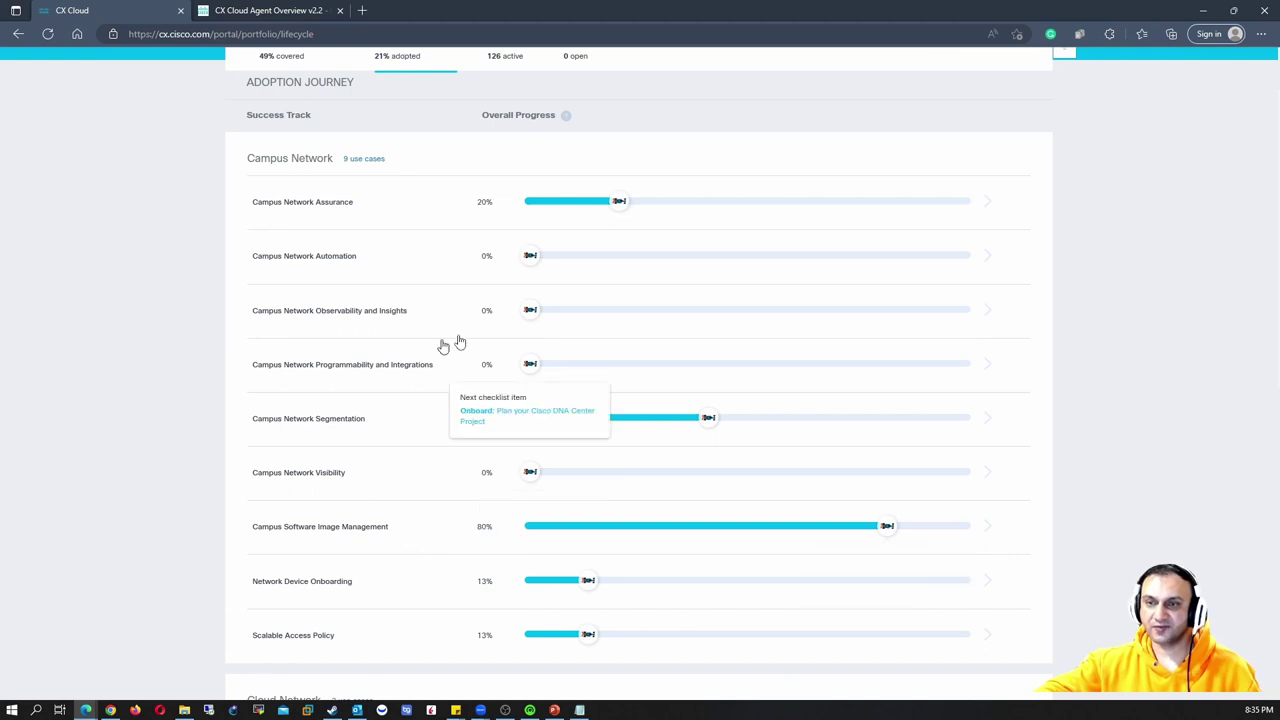
{"action": "scroll", "coordinate": [606, 606], "scroll_direction": "down", "scroll_amount": 2}
{"action": "scroll", "coordinate": [600, 611], "scroll_direction": "up", "scroll_amount": 1}
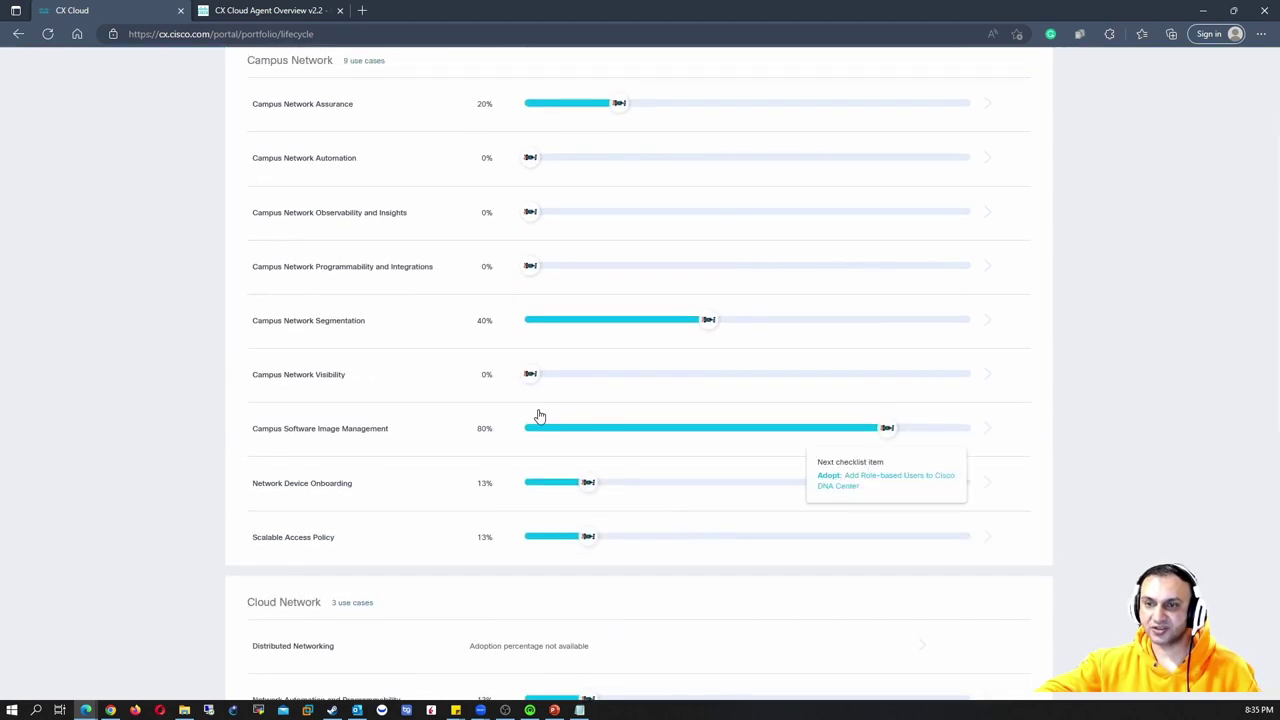
{"action": "mouse_move", "coordinate": [349, 377]}
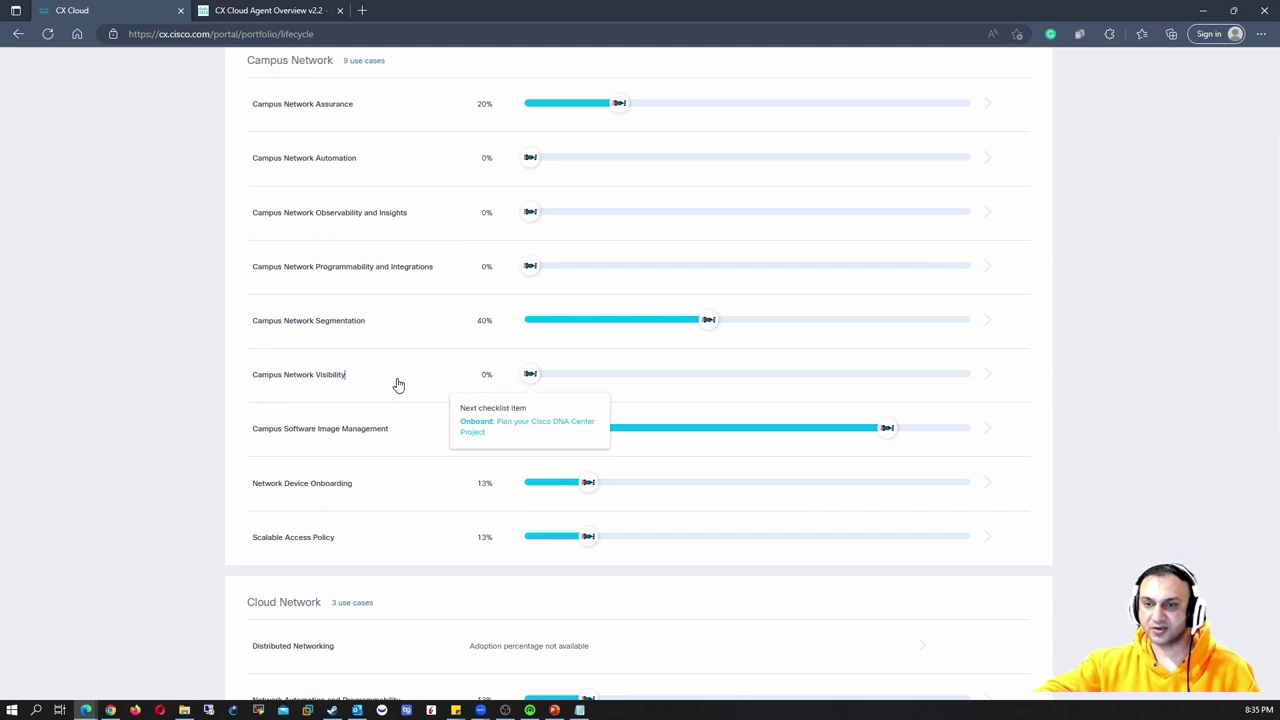
Open Campus Network Visibility, preview Implement, Use and Engage, then expand Onboard's Plan your Cisco DNA Center Project.
{"action": "left_click", "coordinate": [398, 385]}
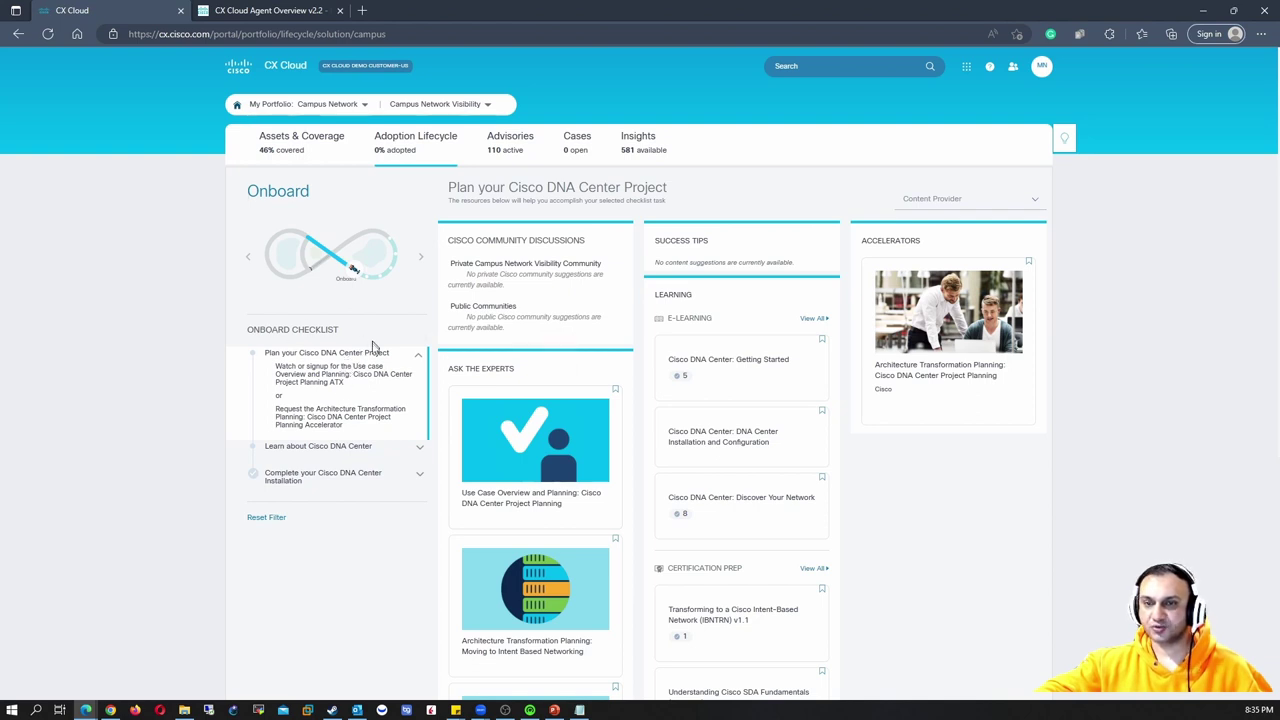
{"action": "mouse_move", "coordinate": [351, 290]}
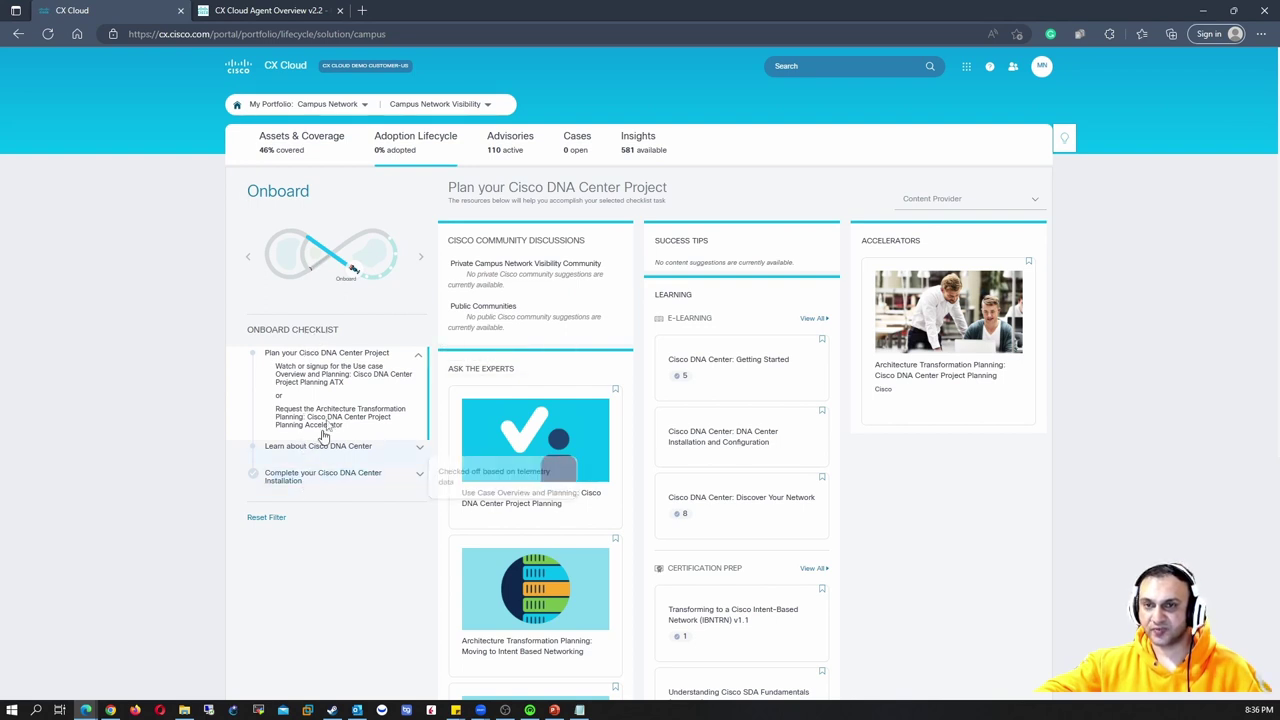
{"action": "left_click", "coordinate": [368, 283]}
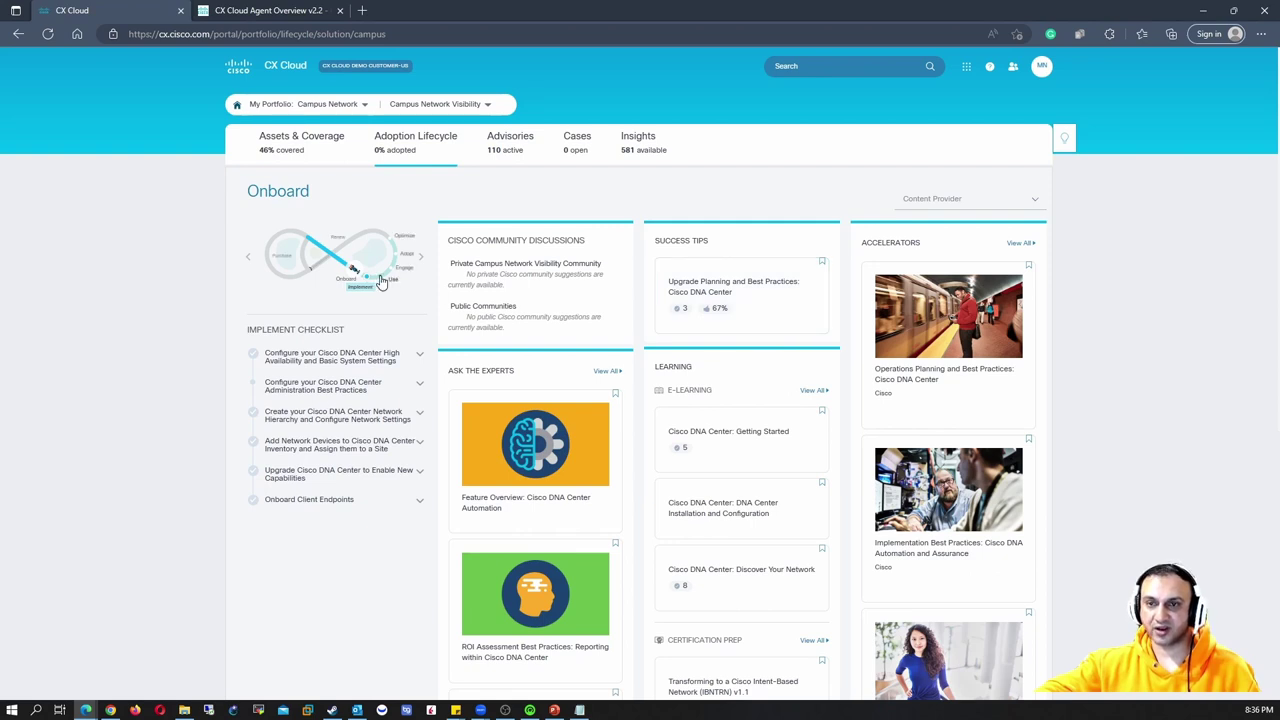
{"action": "left_click", "coordinate": [381, 282]}
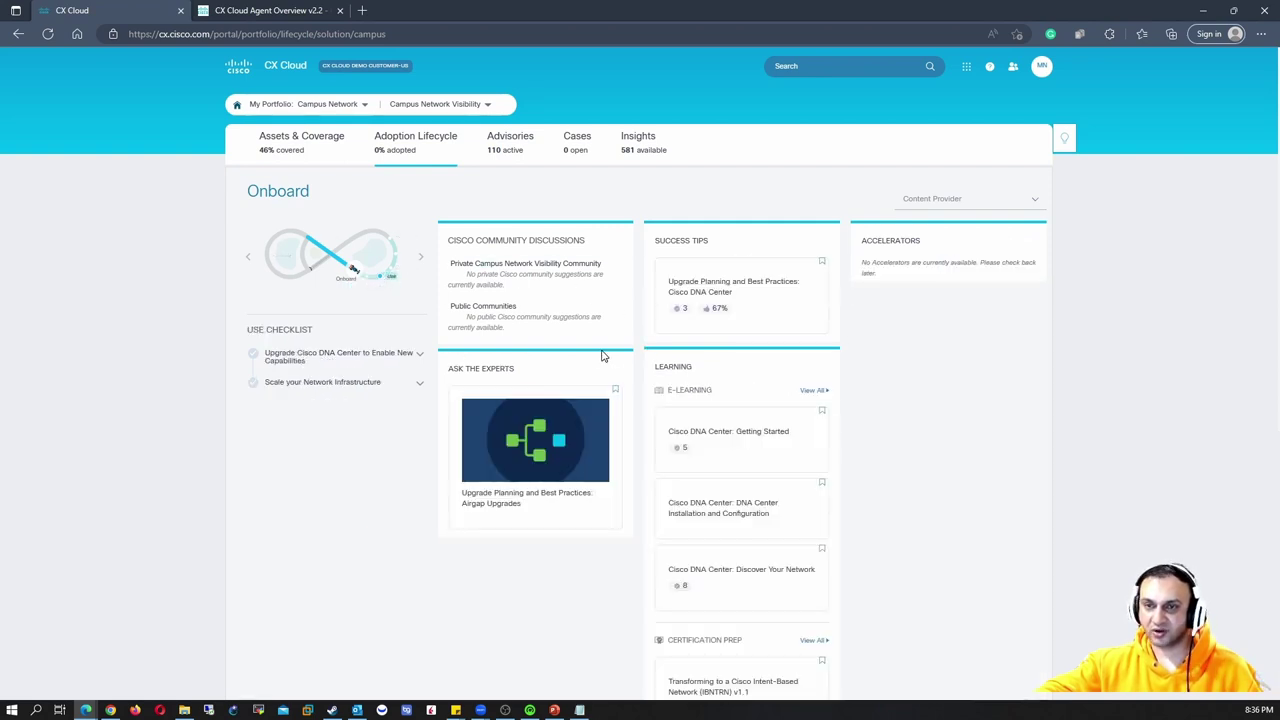
{"action": "left_click", "coordinate": [402, 270]}
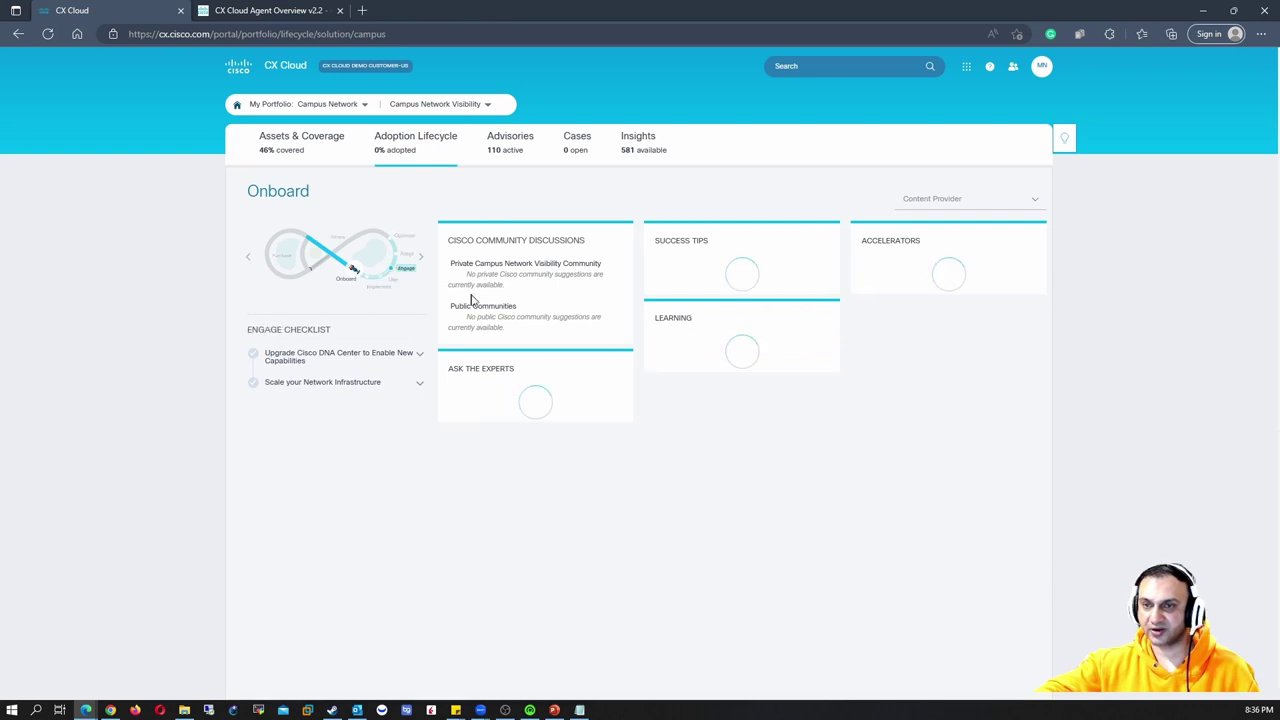
{"action": "left_click", "coordinate": [353, 275]}
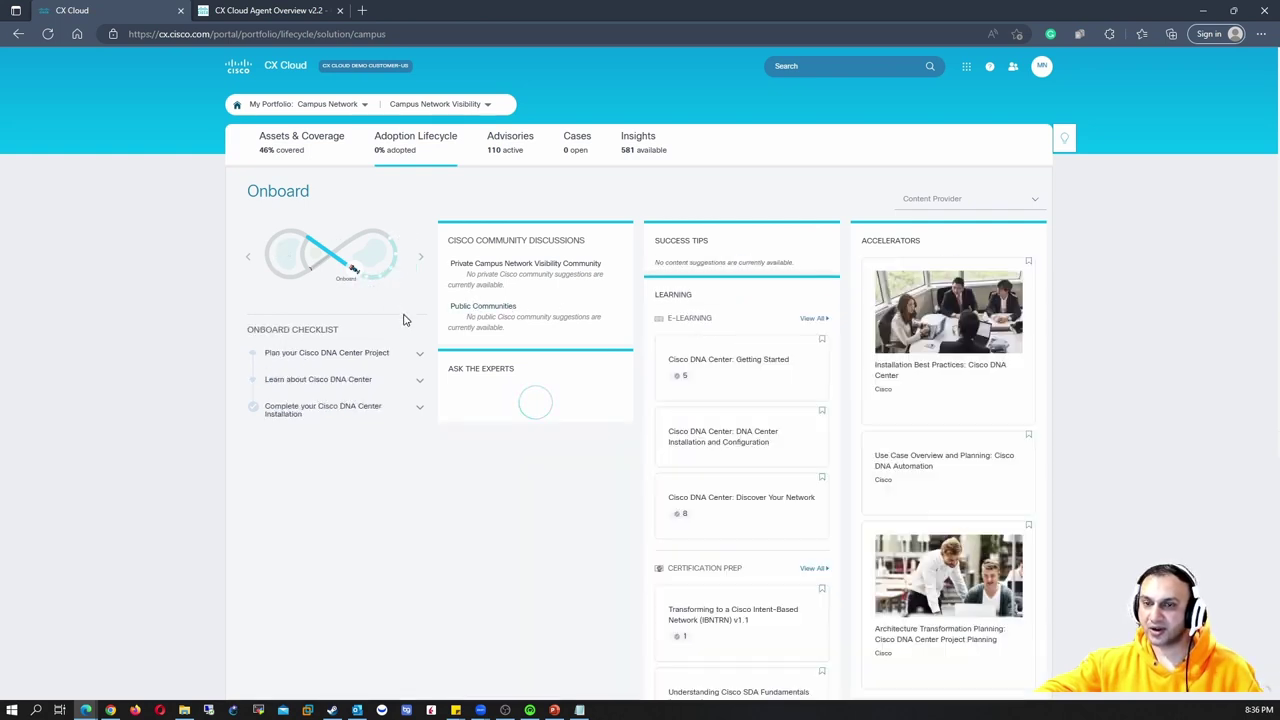
{"action": "left_click", "coordinate": [360, 358]}
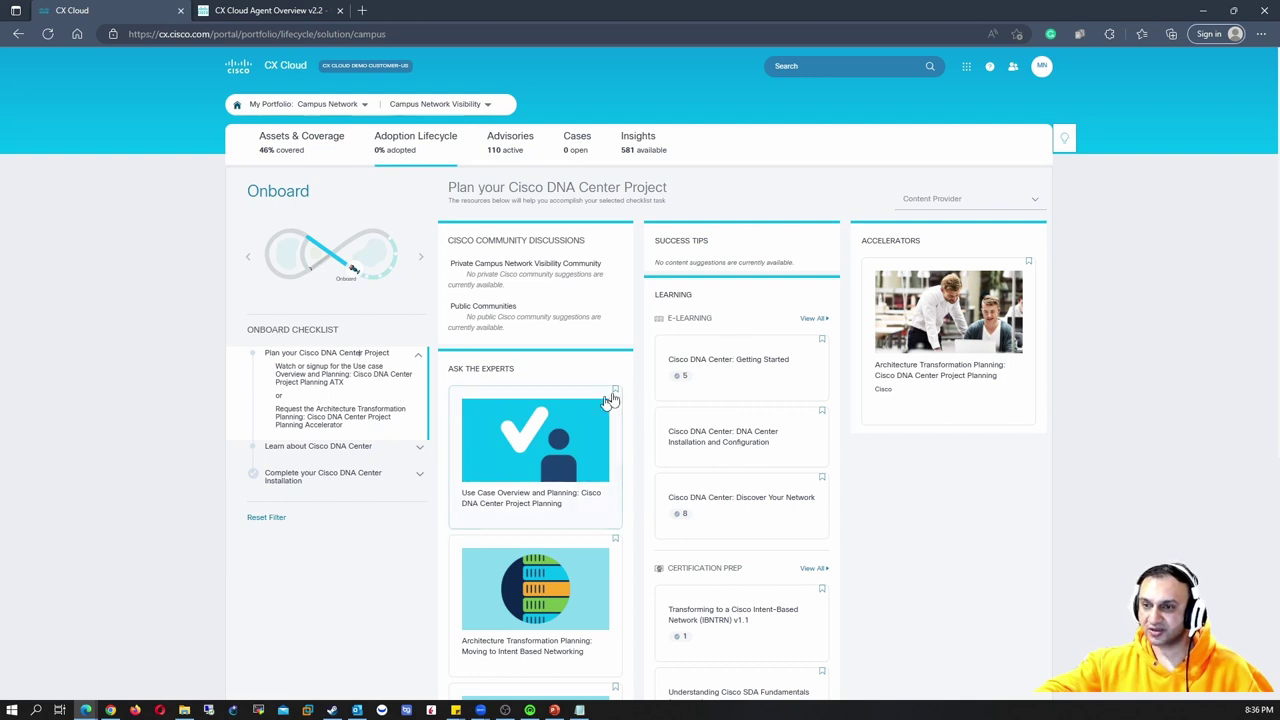
{"action": "left_click", "coordinate": [340, 446]}
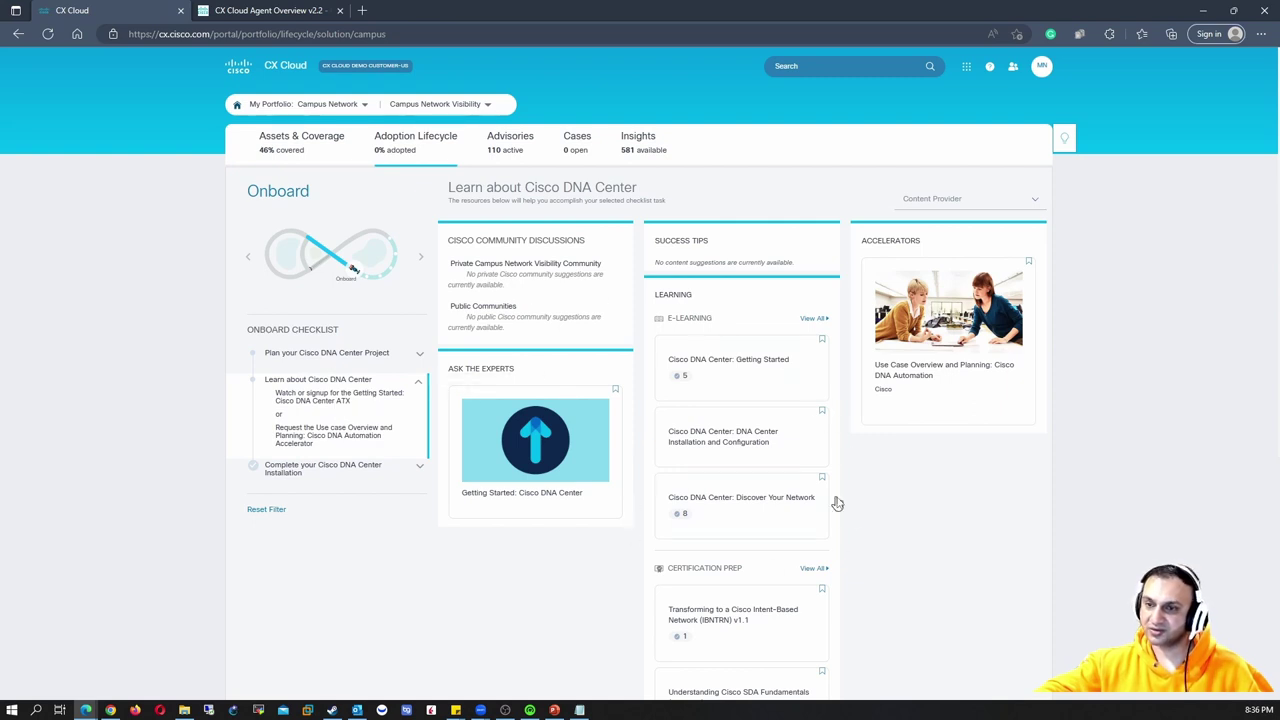
{"action": "left_click", "coordinate": [300, 470]}
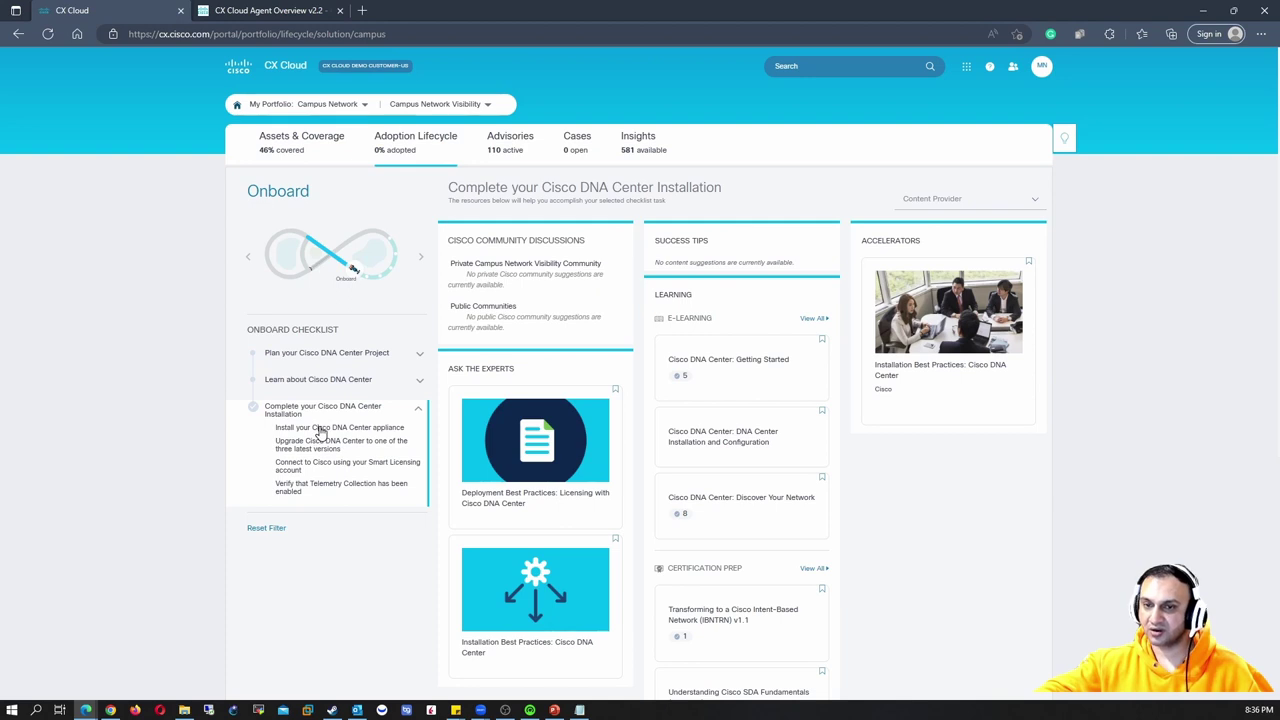
{"action": "left_click", "coordinate": [320, 430]}
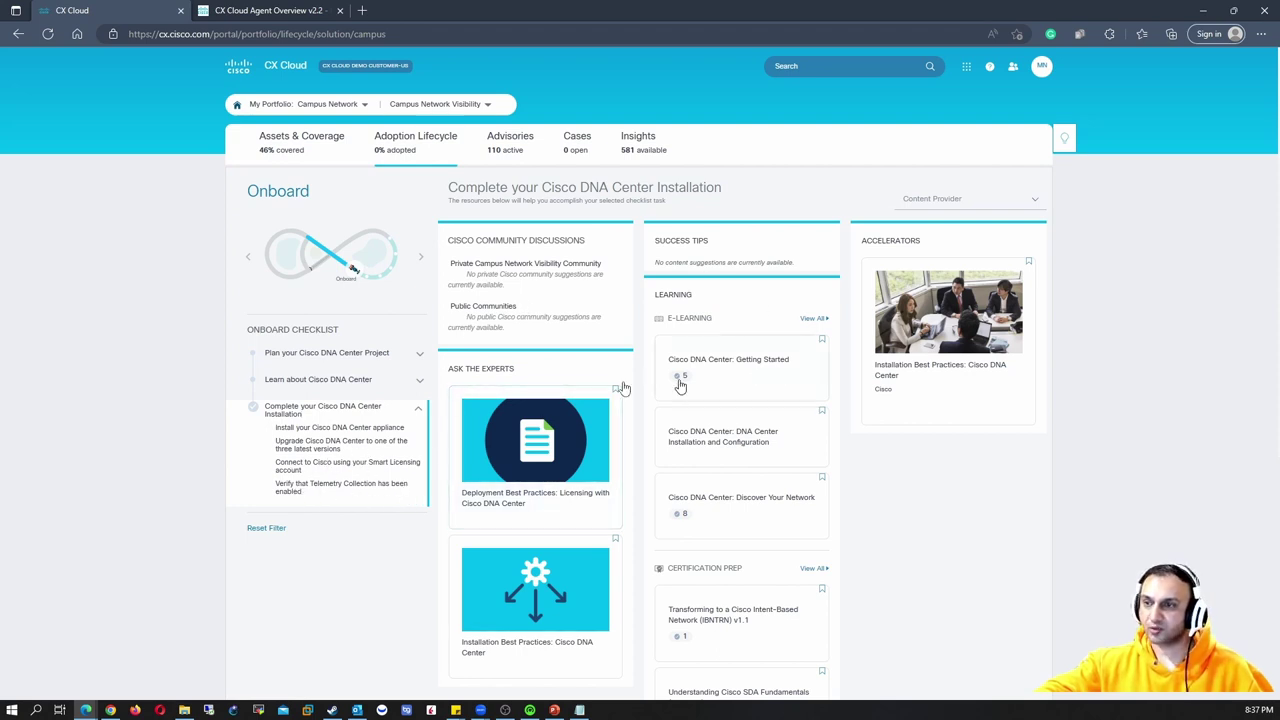
{"action": "left_click", "coordinate": [329, 354]}
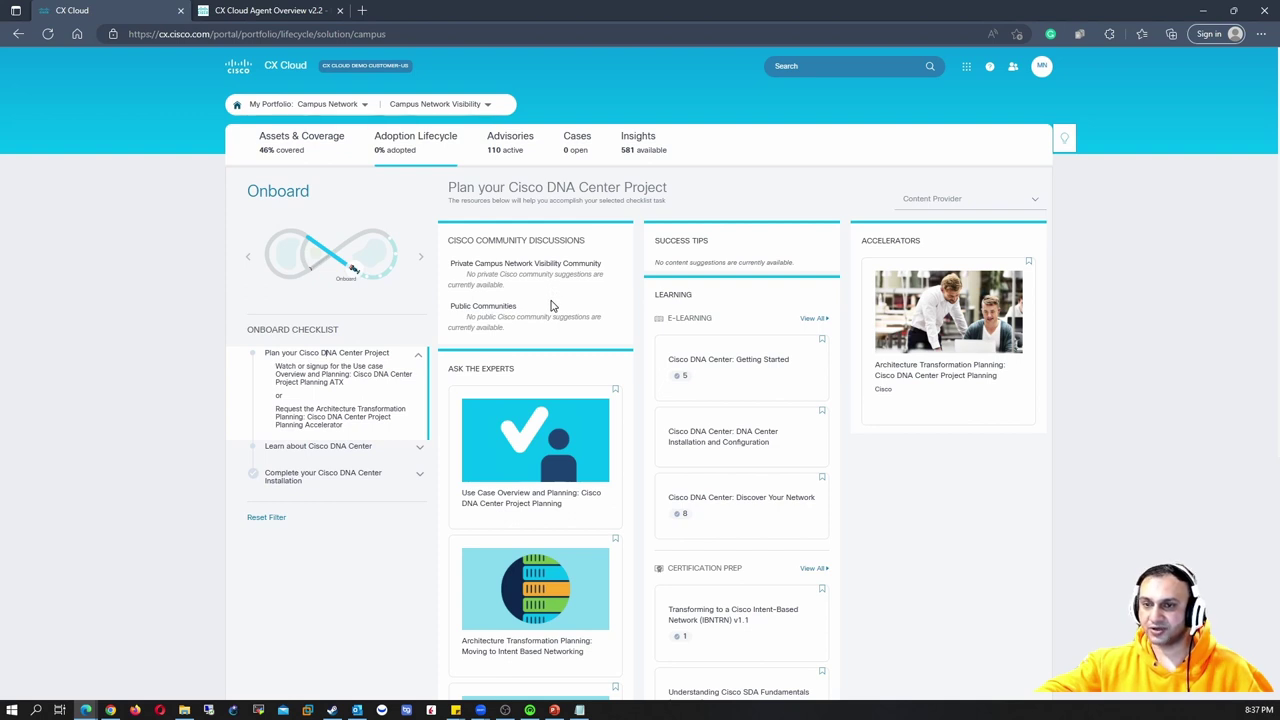
{"action": "scroll", "coordinate": [551, 305], "scroll_direction": "down", "scroll_amount": 2}
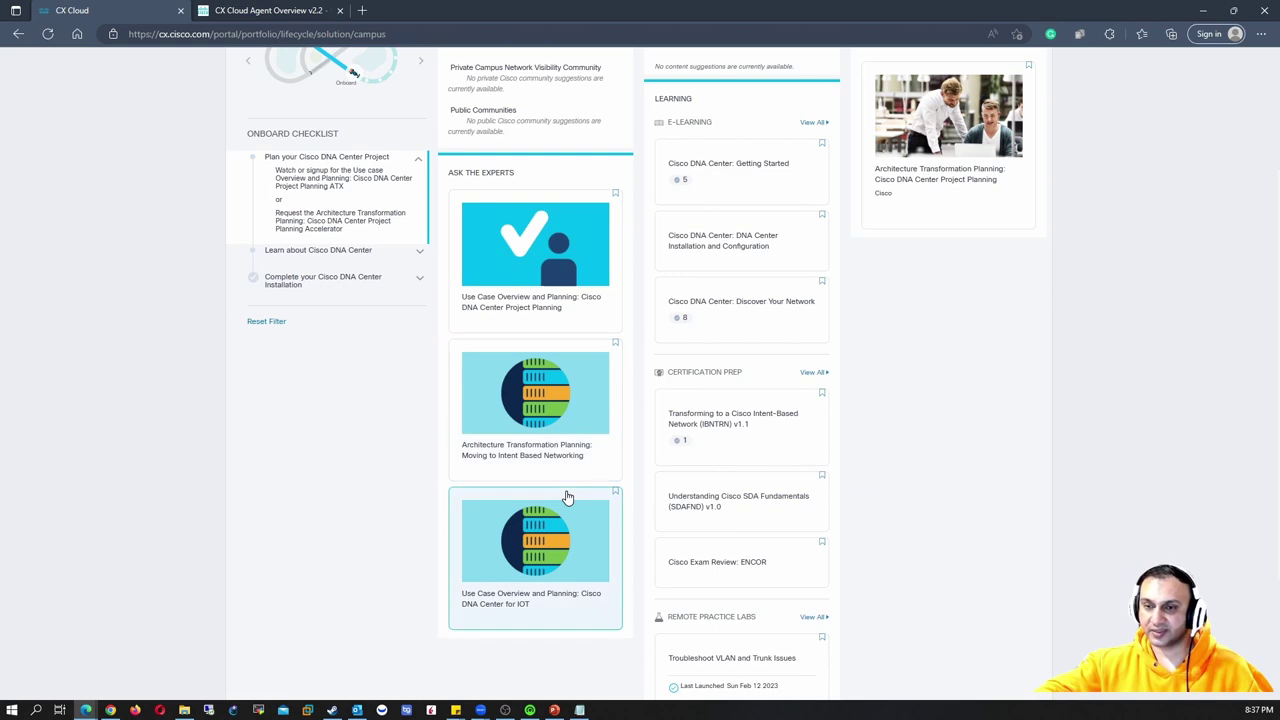
{"action": "scroll", "coordinate": [566, 497], "scroll_direction": "up", "scroll_amount": 3}
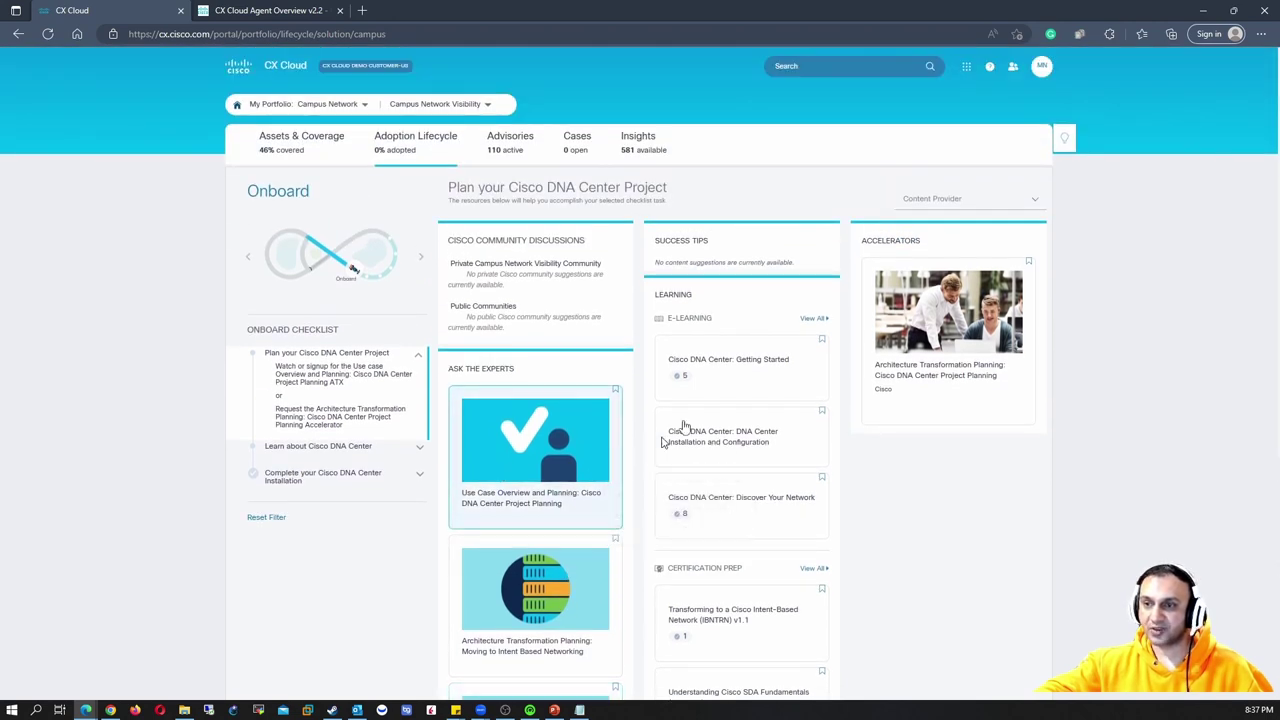
{"action": "left_click", "coordinate": [764, 391]}
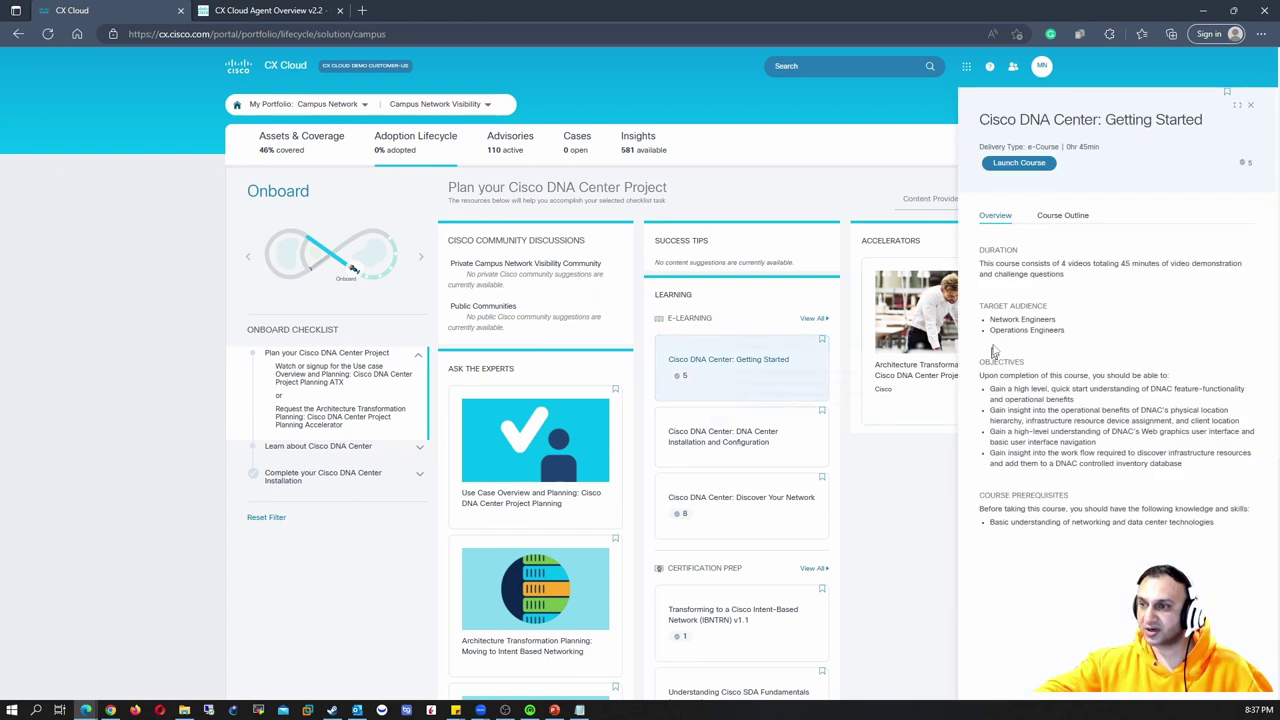
{"action": "left_click", "coordinate": [1045, 216]}
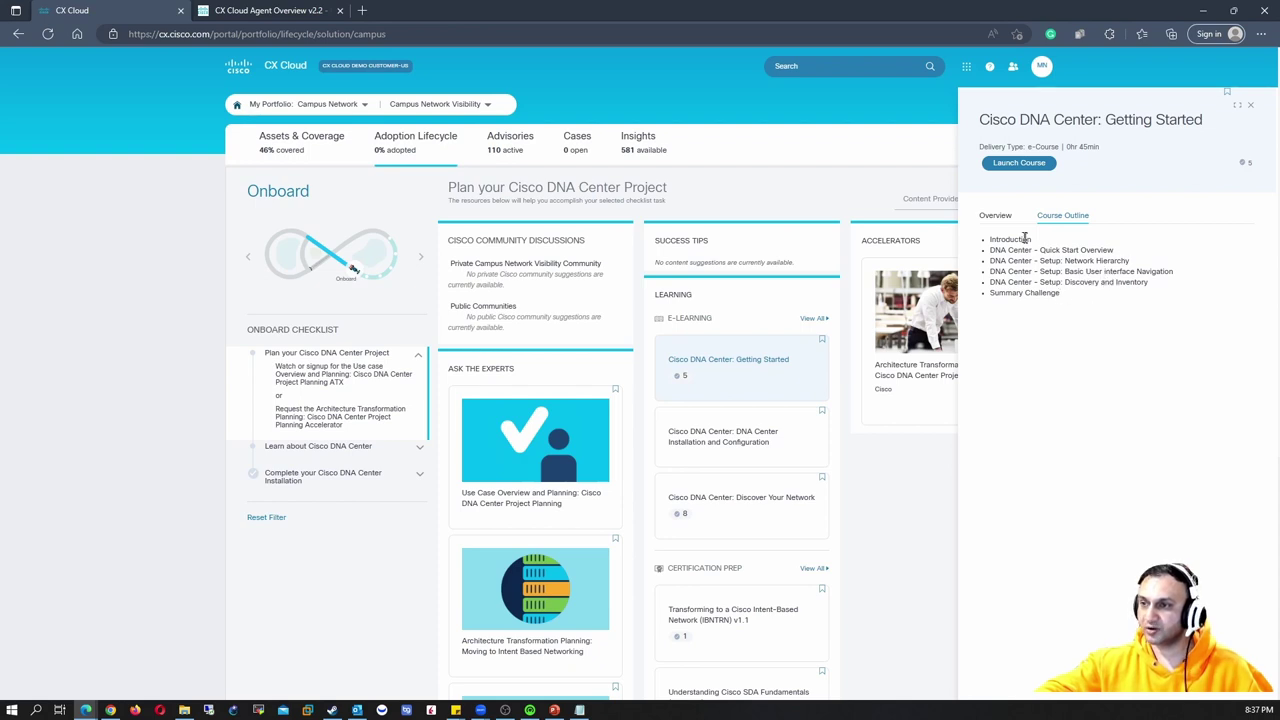
{"action": "left_click", "coordinate": [997, 217]}
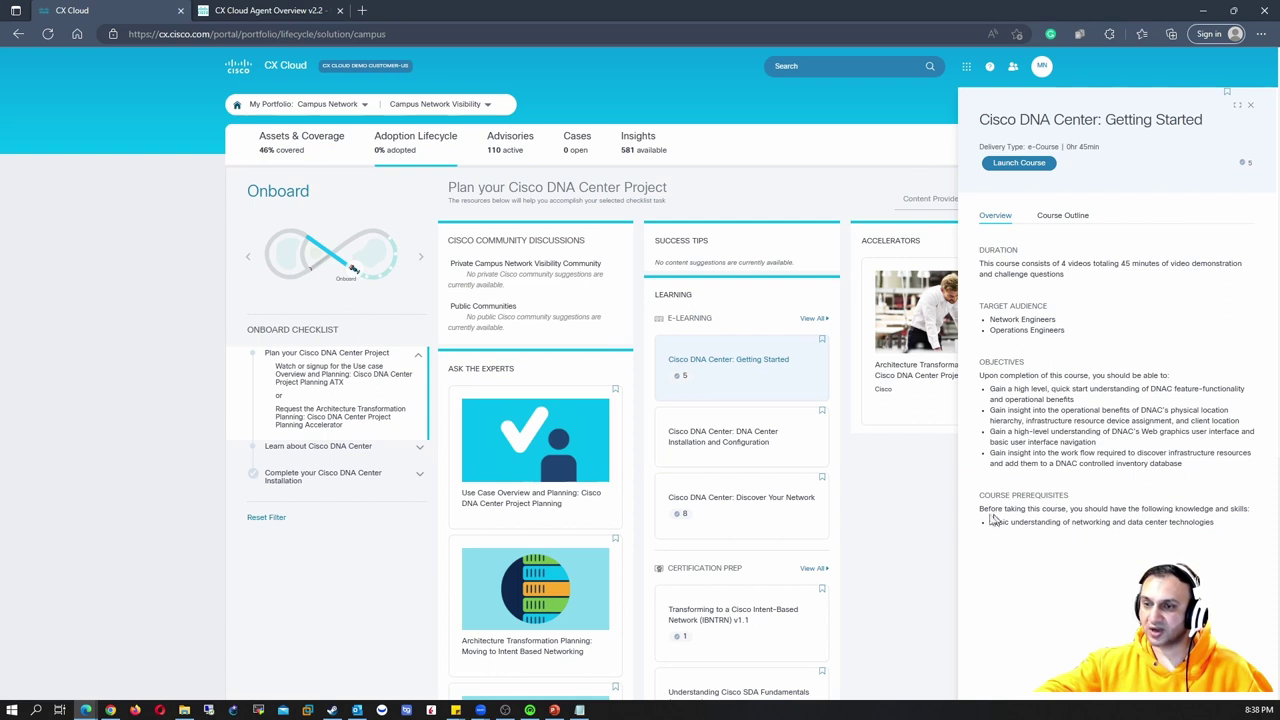
{"action": "left_click", "coordinate": [930, 538]}
{"action": "scroll", "coordinate": [812, 540], "scroll_direction": "down", "scroll_amount": 1}
{"action": "scroll", "coordinate": [812, 540], "scroll_direction": "down", "scroll_amount": 3}
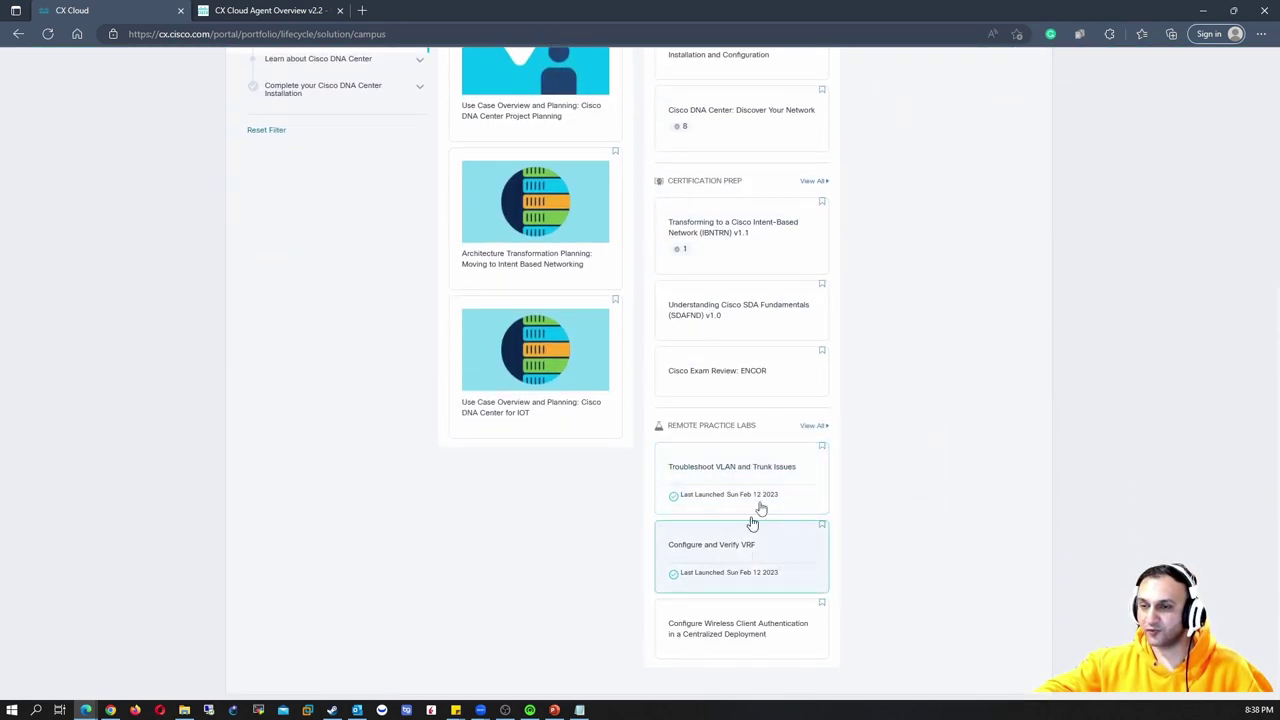
{"action": "mouse_move", "coordinate": [757, 464]}
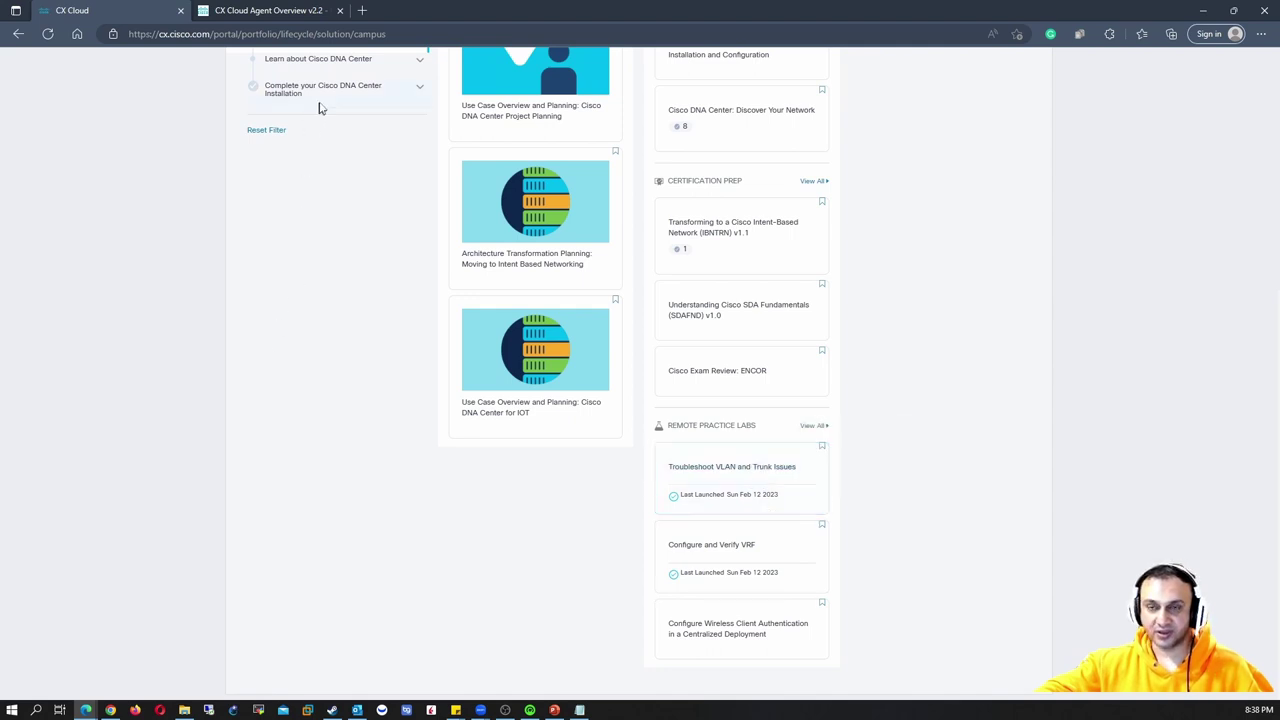
{"action": "mouse_move", "coordinate": [370, 97]}
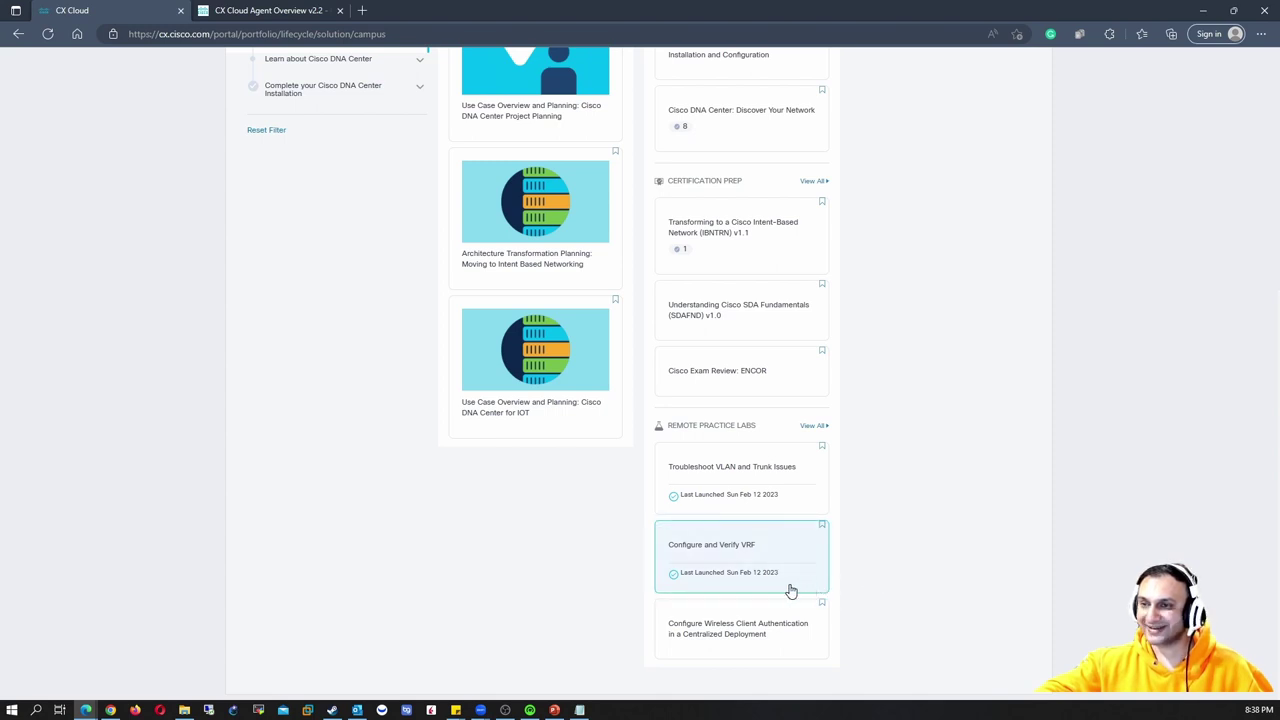
{"action": "scroll", "coordinate": [795, 590], "scroll_direction": "up", "scroll_amount": 1}
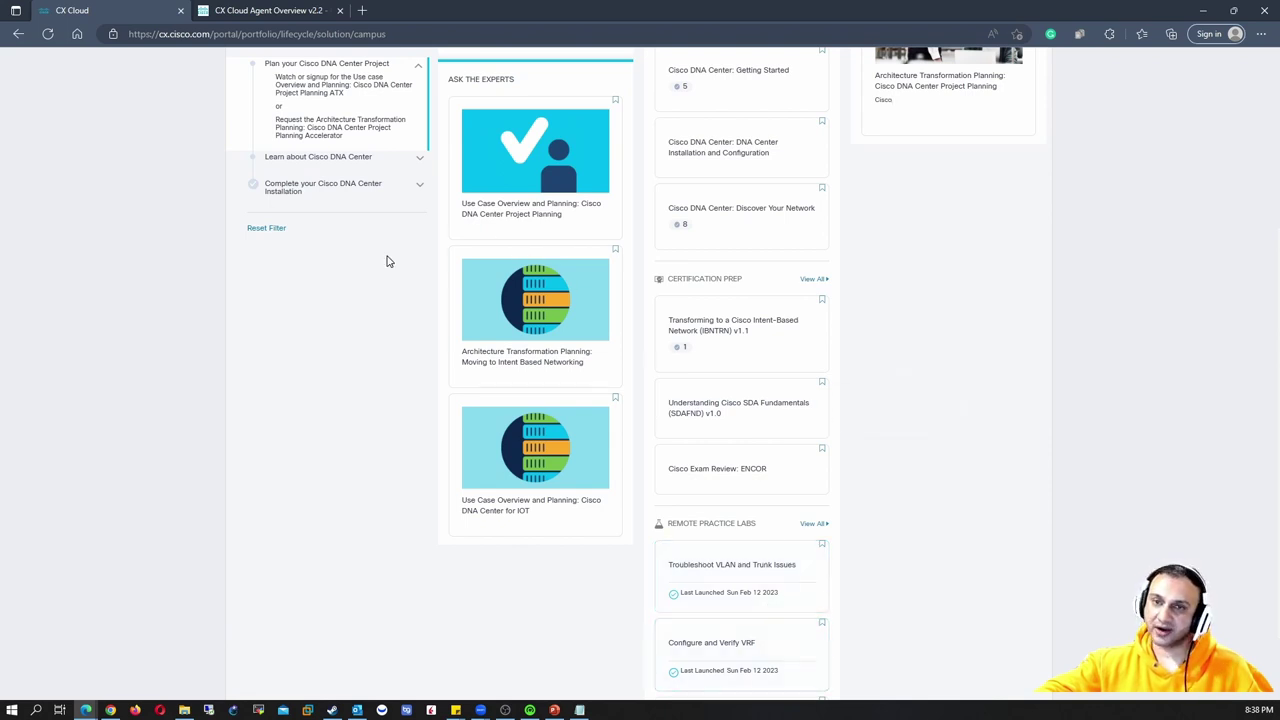
{"action": "scroll", "coordinate": [392, 425], "scroll_direction": "up", "scroll_amount": 2}
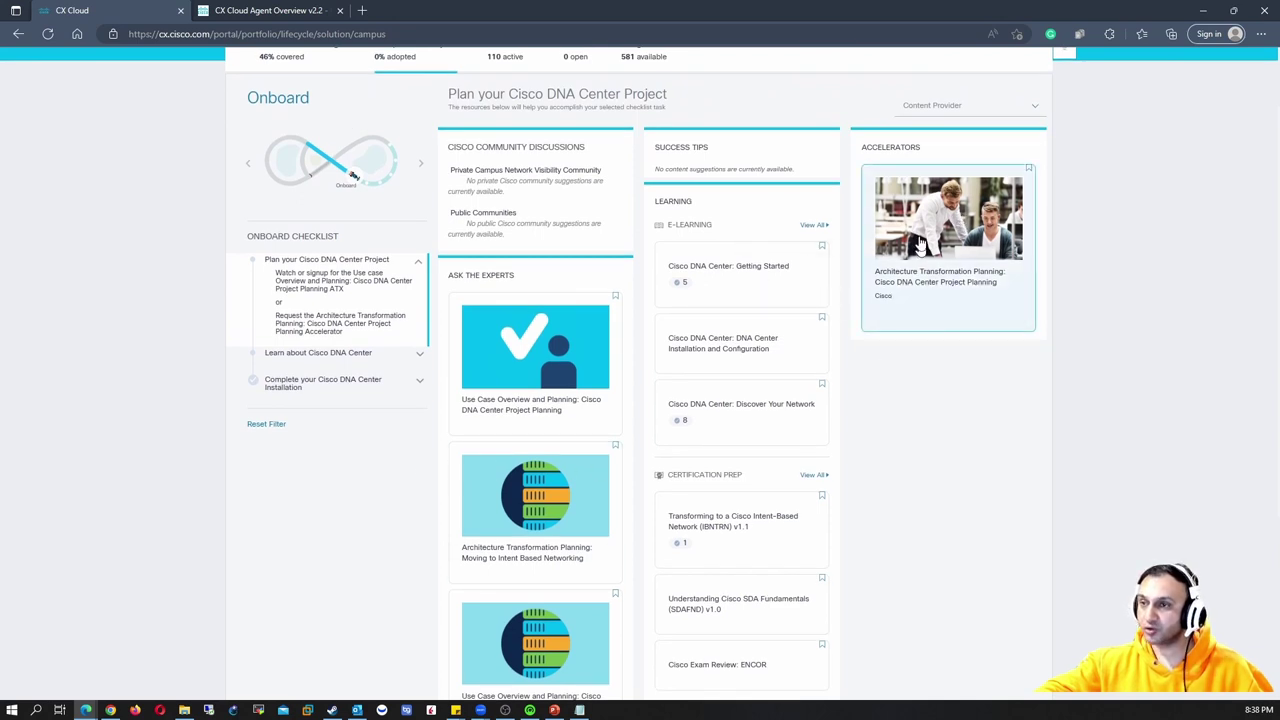
{"action": "scroll", "coordinate": [949, 323], "scroll_direction": "up", "scroll_amount": 1}
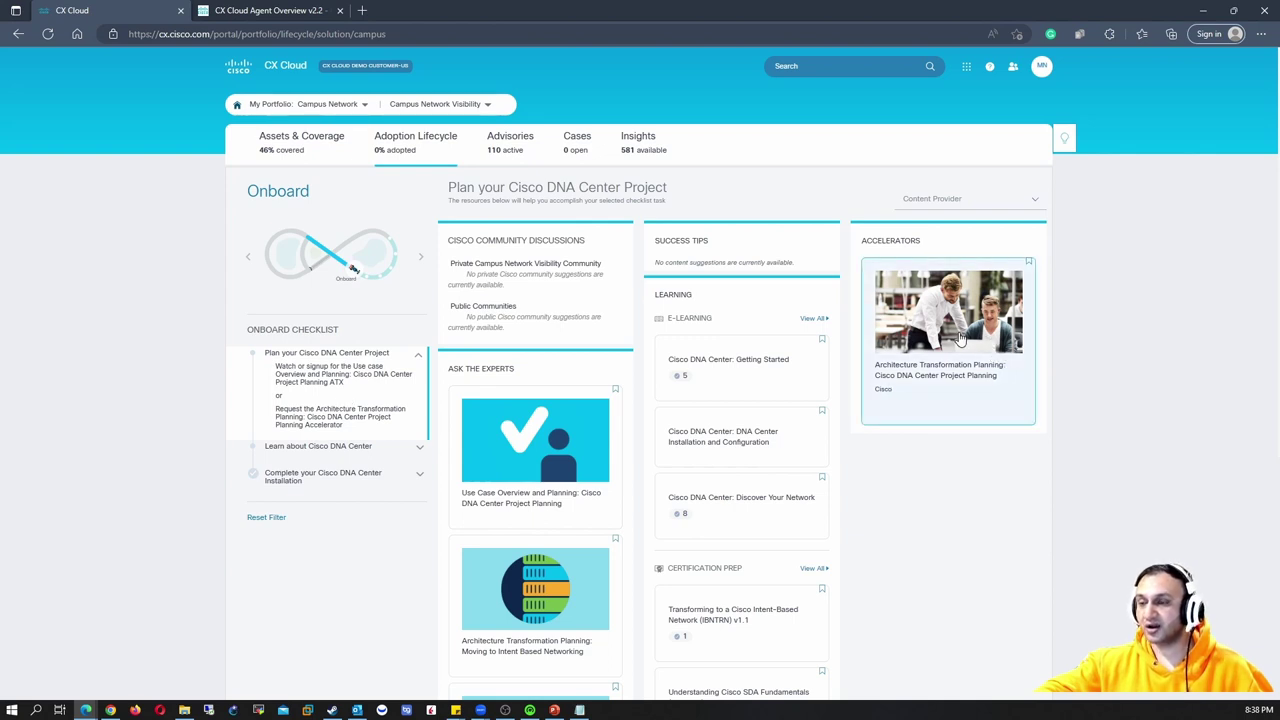
{"action": "mouse_move", "coordinate": [962, 372]}
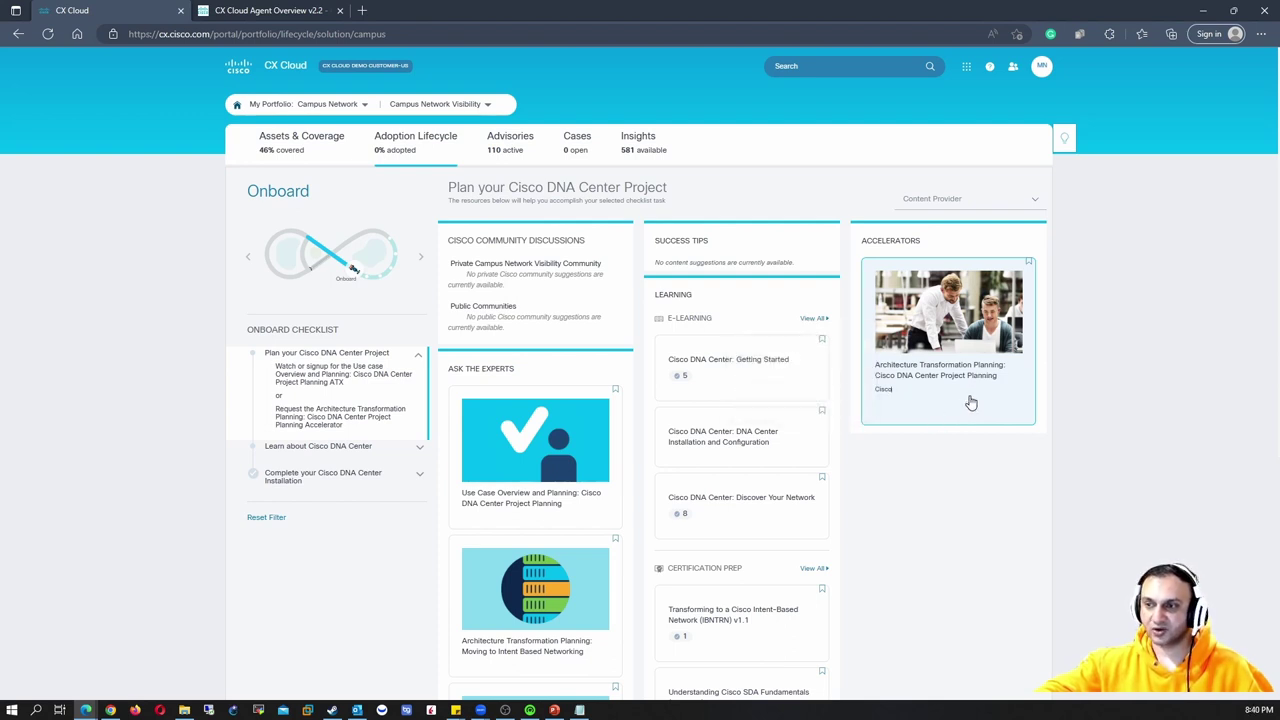
{"action": "left_click", "coordinate": [969, 401]}
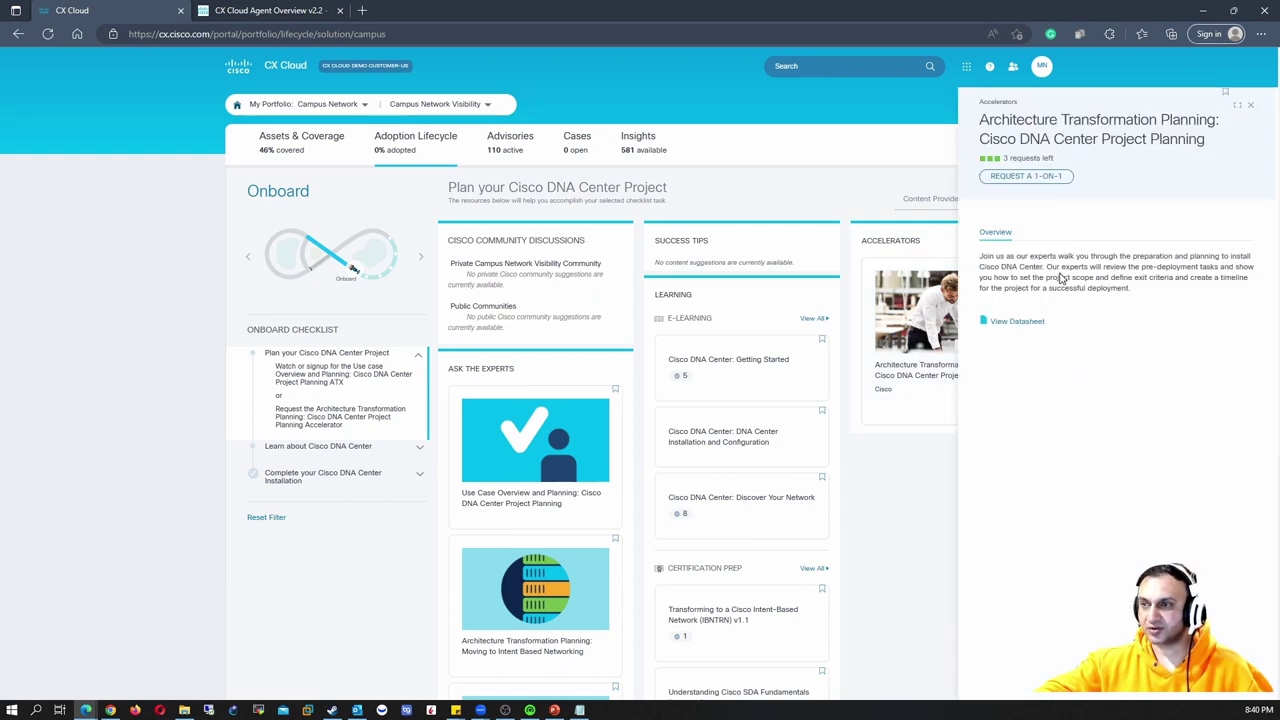
{"action": "left_click", "coordinate": [1030, 178]}
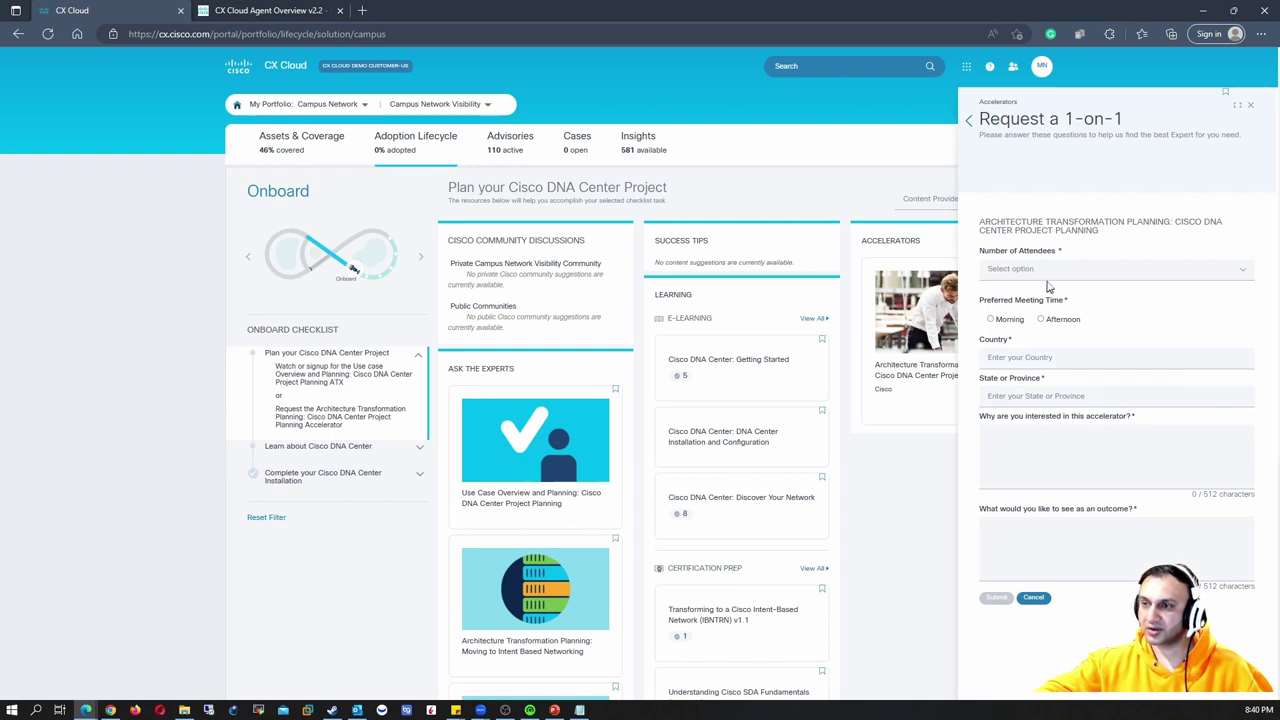
{"action": "left_click", "coordinate": [1052, 278]}
{"action": "left_click", "coordinate": [1066, 276]}
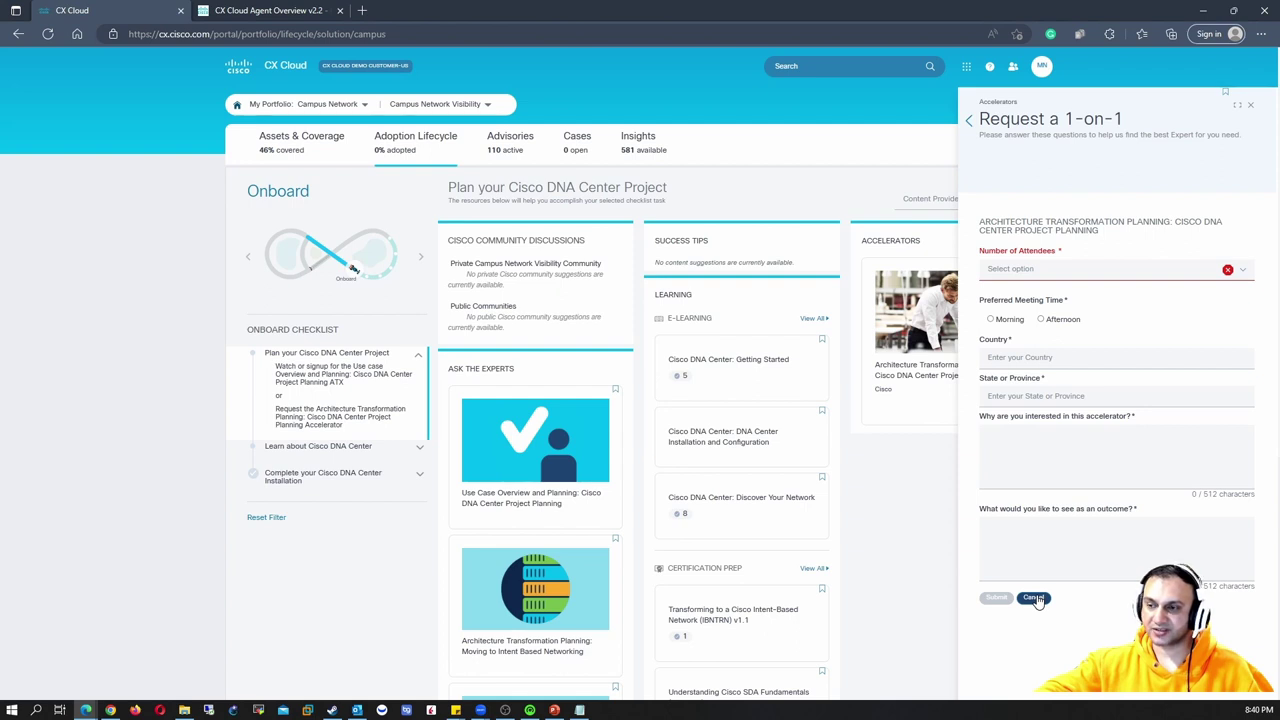
{"action": "left_click", "coordinate": [1035, 598]}
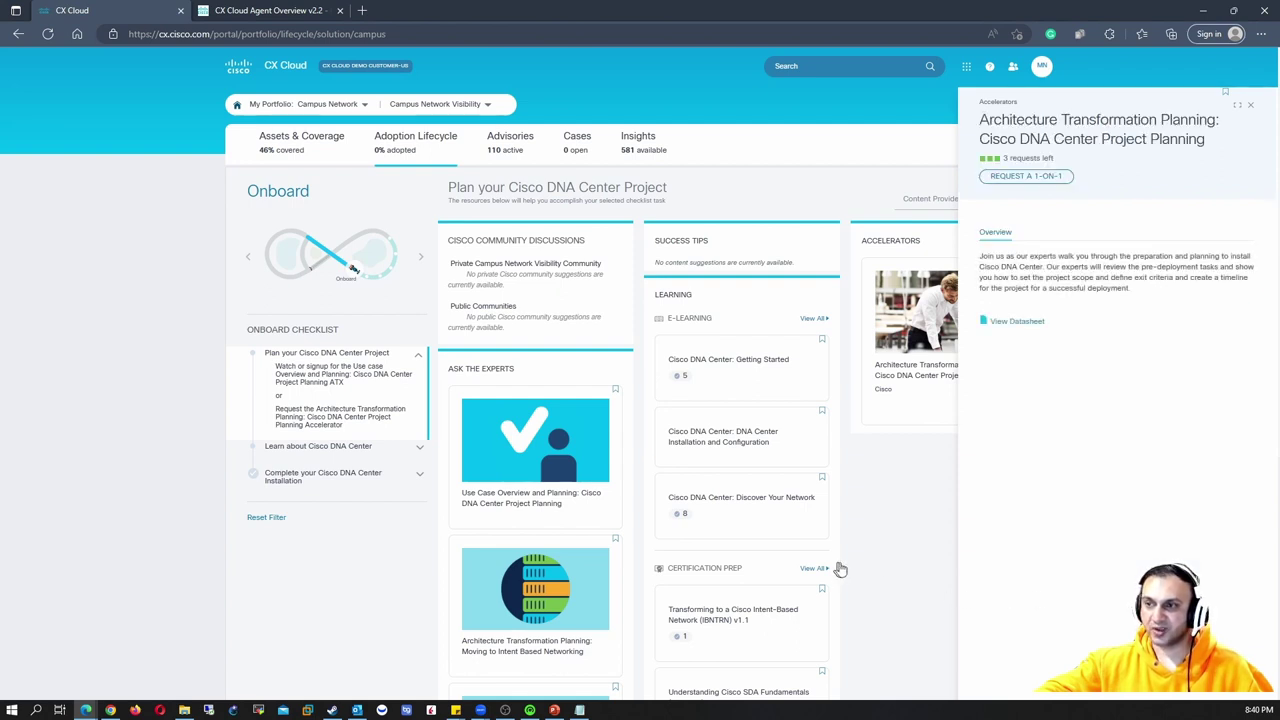
{"action": "left_click", "coordinate": [1250, 106]}
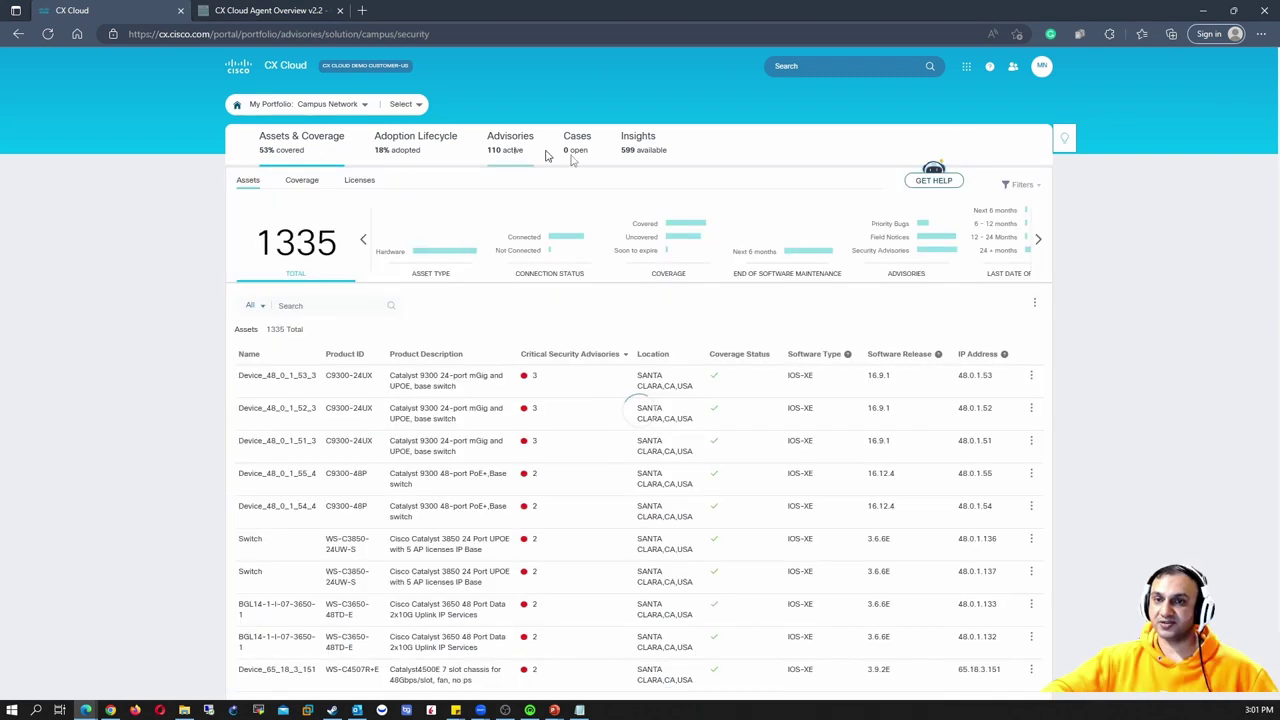
Review Campus Network's 110 security advisories, then switch to its 24 field notices.
{"action": "left_click", "coordinate": [510, 142]}
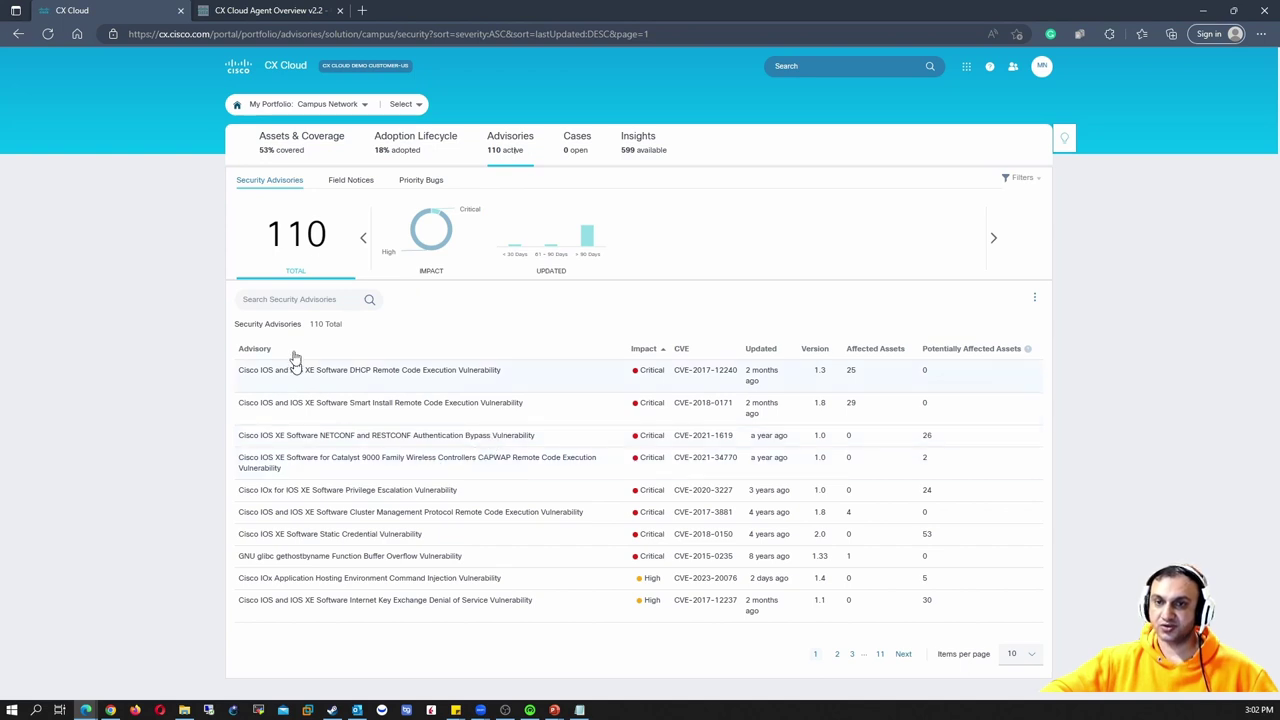
{"action": "left_click", "coordinate": [348, 184]}
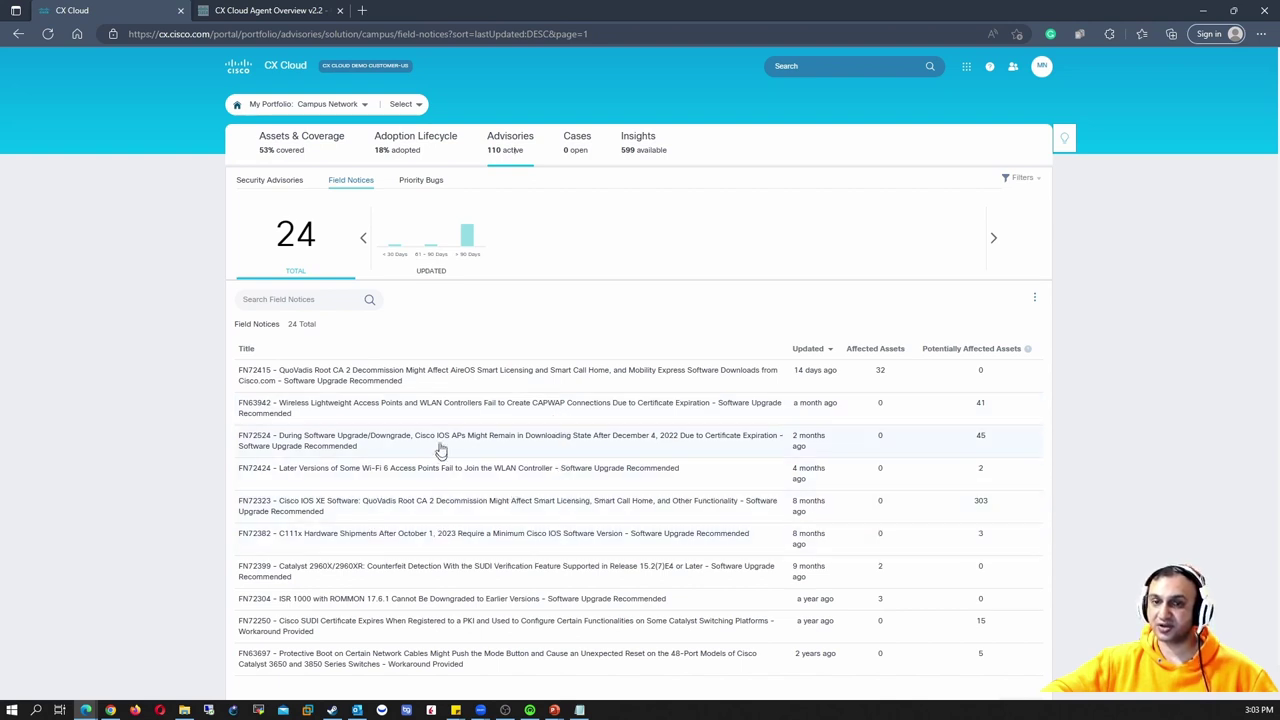
Switch the Advisories view to the Priority Bugs list of 54 bugs.
{"action": "left_click", "coordinate": [421, 181]}
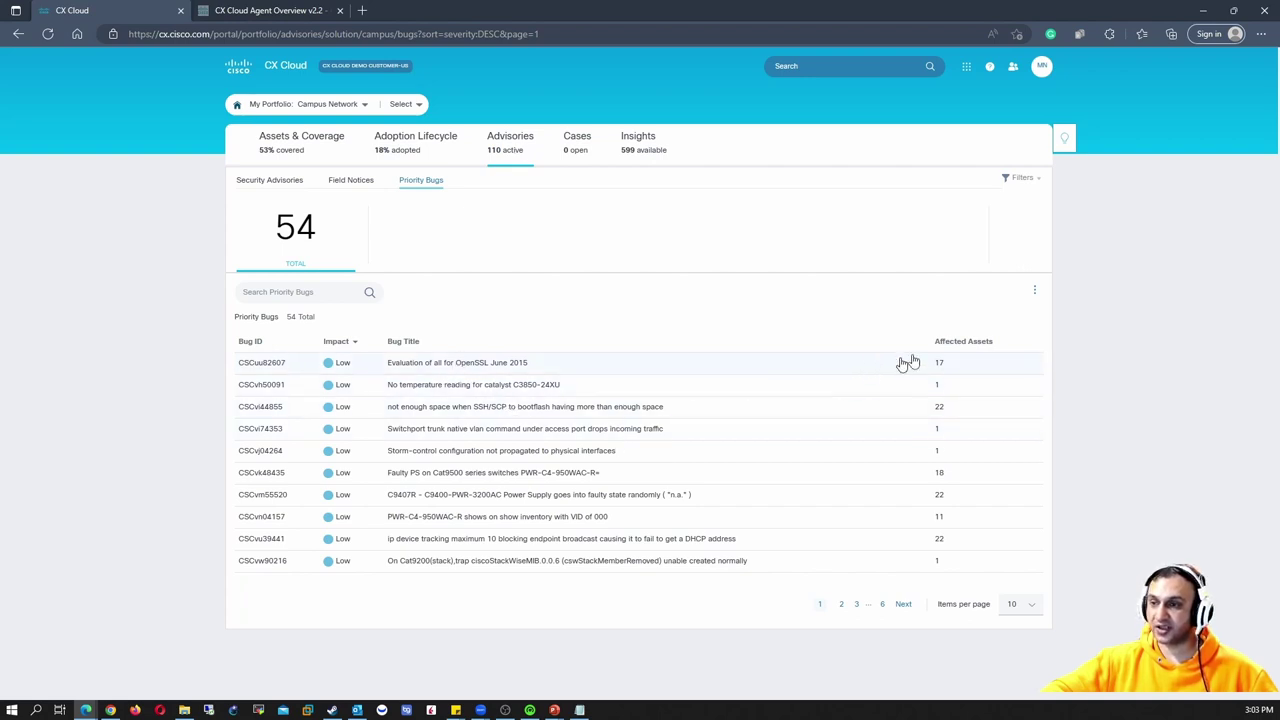
{"action": "left_click", "coordinate": [486, 367]}
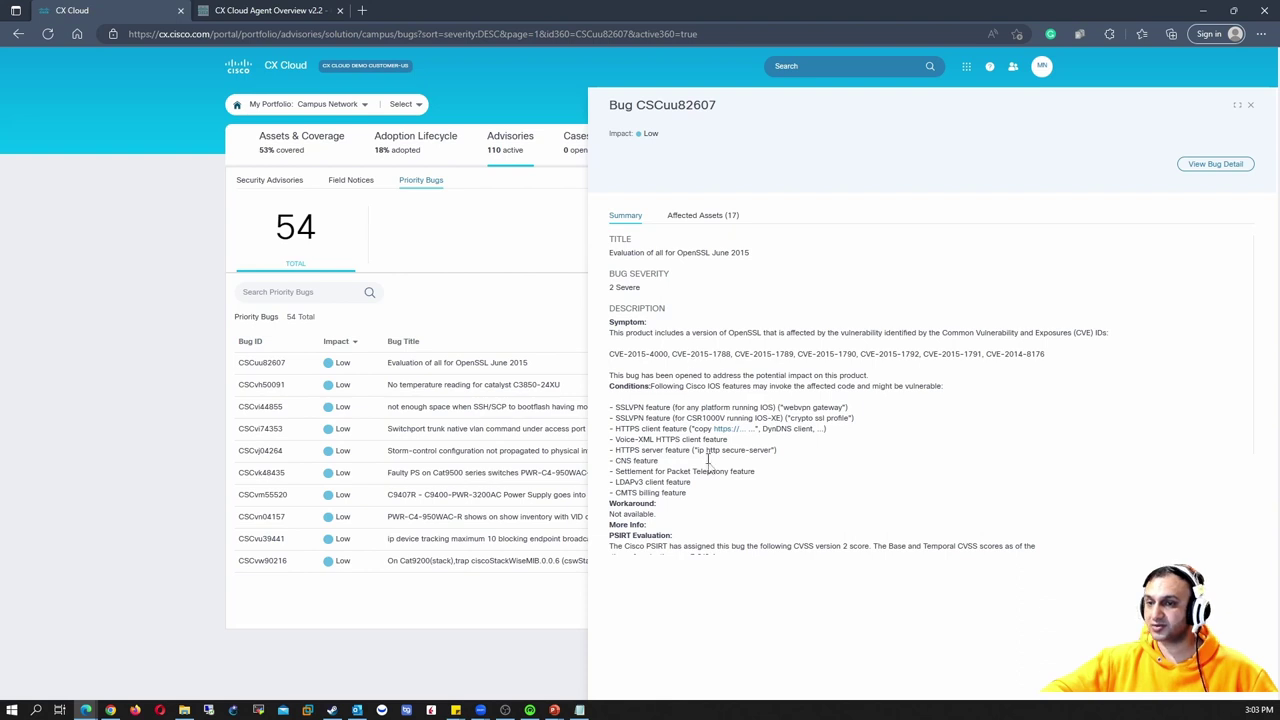
{"action": "scroll", "coordinate": [802, 537], "scroll_direction": "down", "scroll_amount": 3}
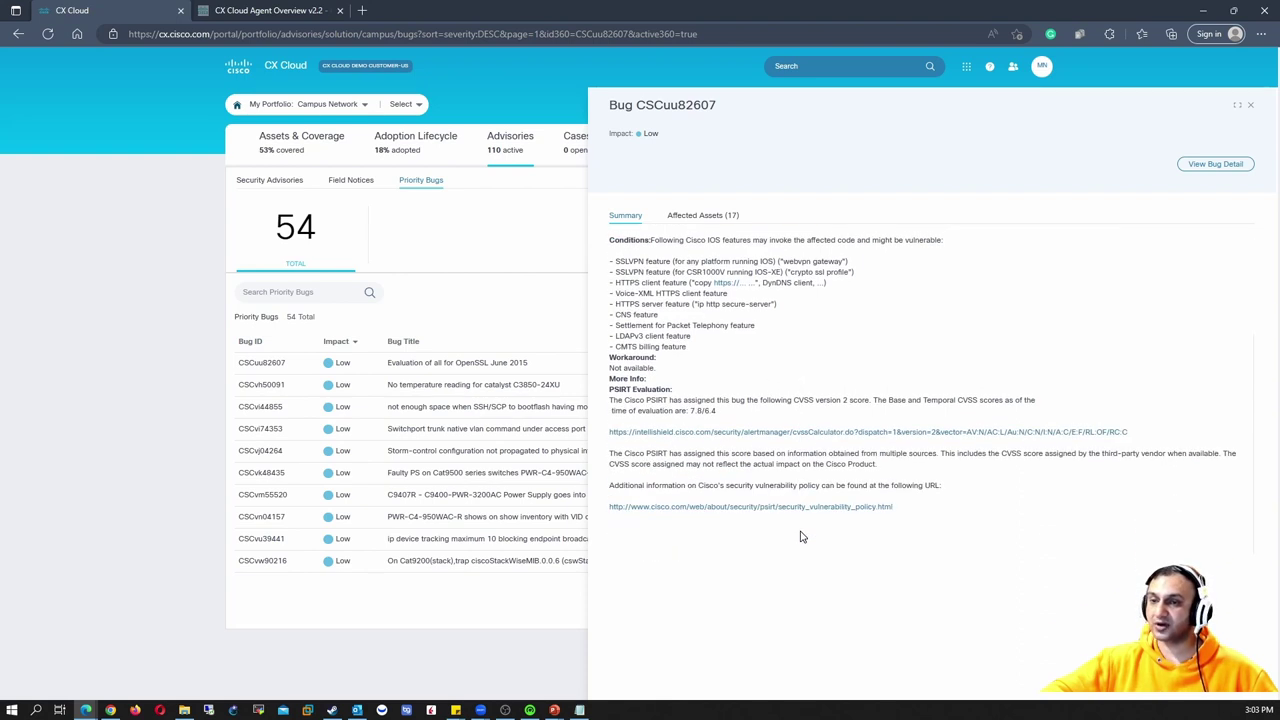
{"action": "scroll", "coordinate": [802, 537], "scroll_direction": "up", "scroll_amount": 3}
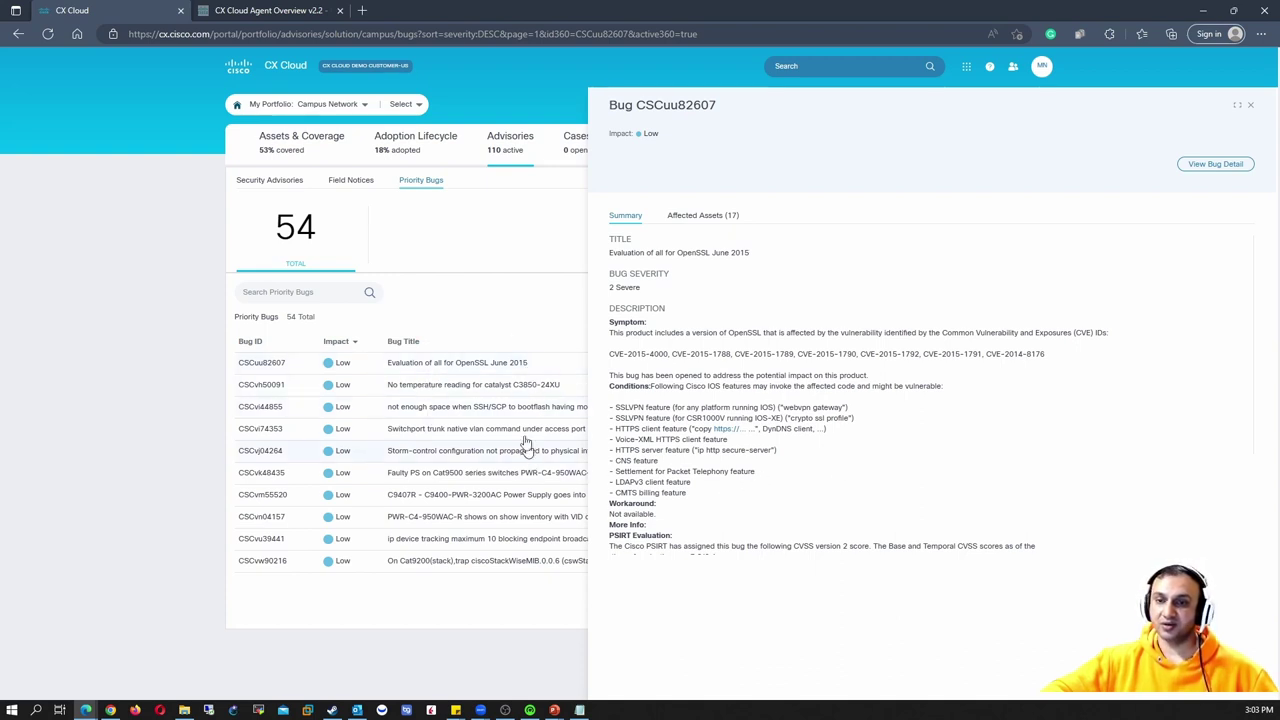
{"action": "left_click", "coordinate": [526, 334]}
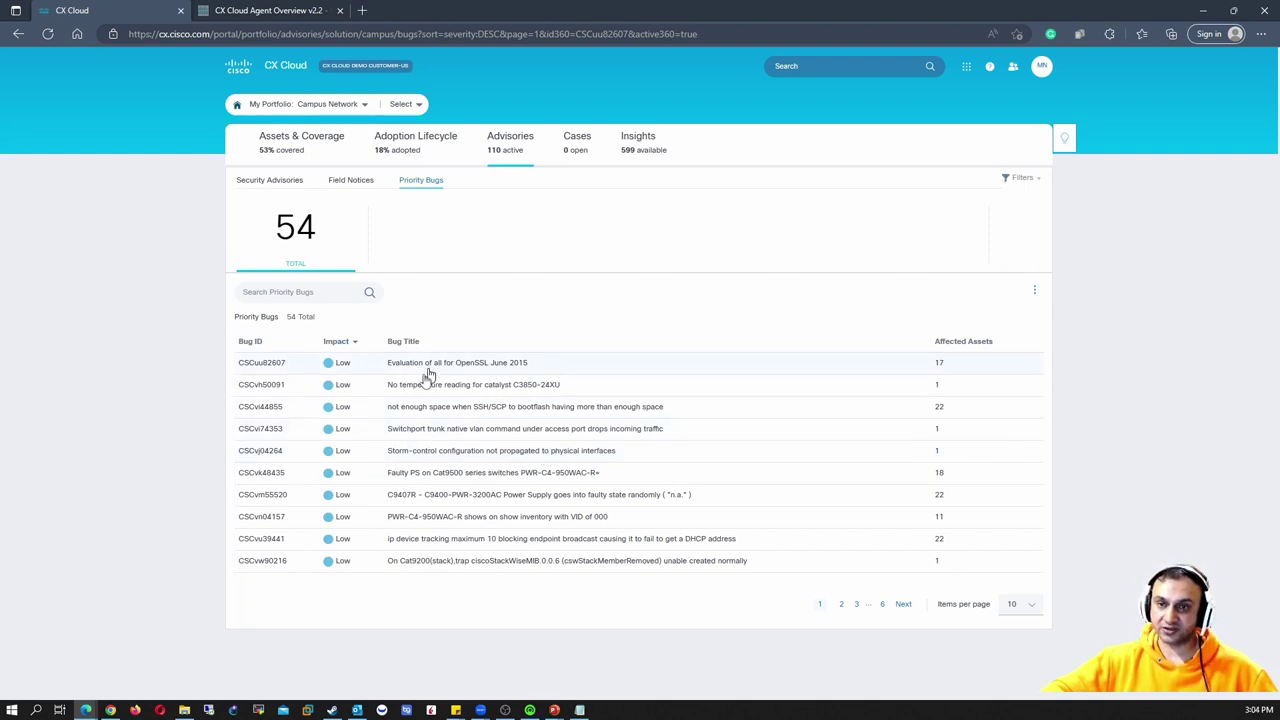
Check All Open, Closed and My Open Cases, then start a new support case.
{"action": "left_click", "coordinate": [576, 141]}
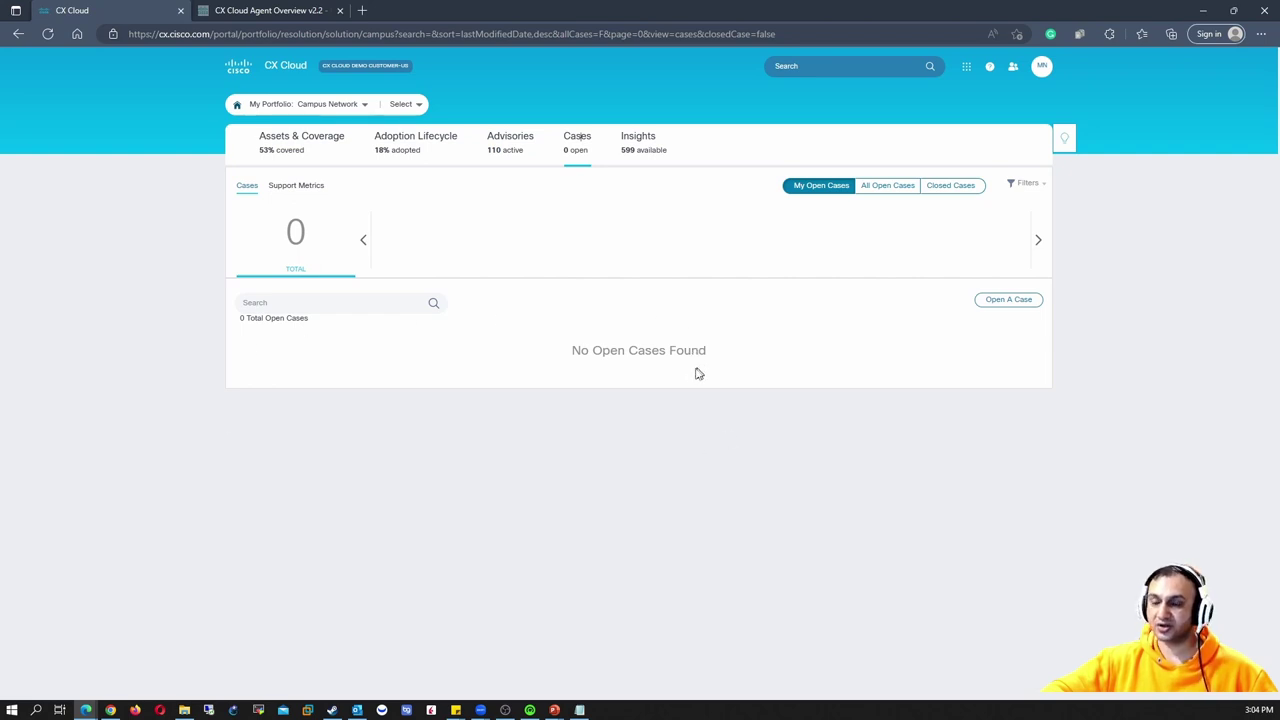
{"action": "left_click", "coordinate": [888, 187]}
{"action": "left_click", "coordinate": [966, 190]}
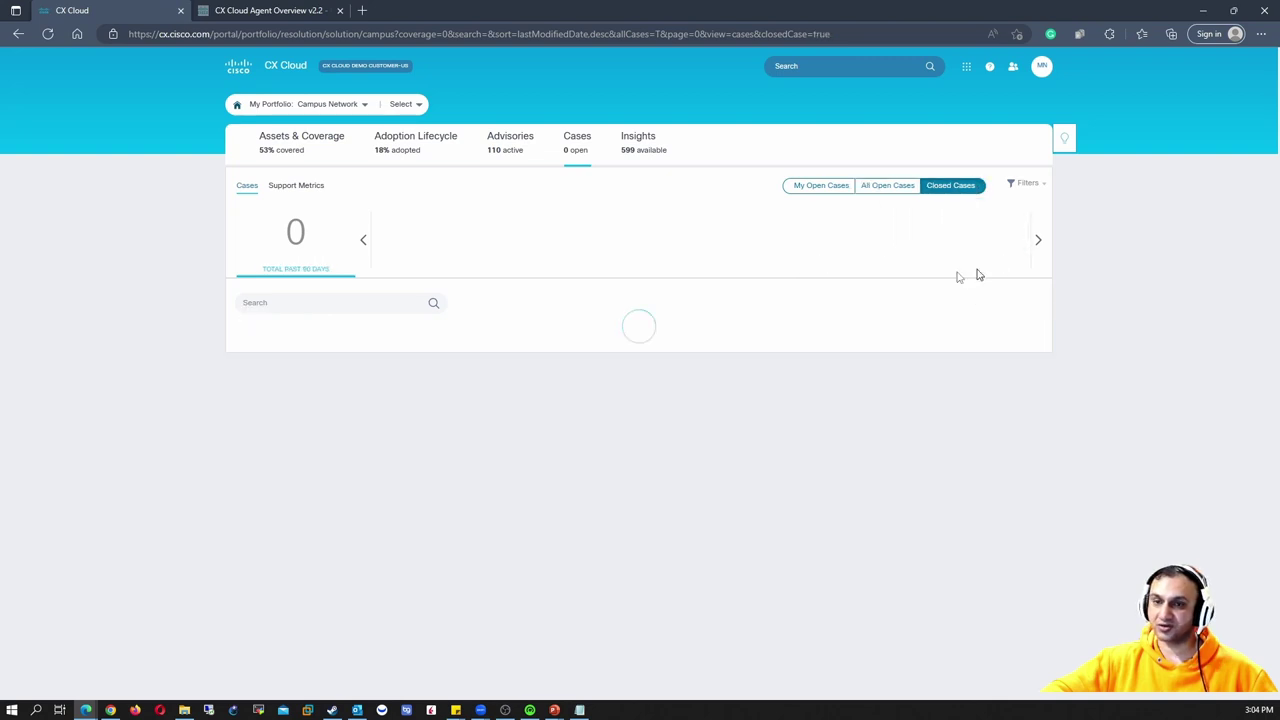
{"action": "left_click", "coordinate": [822, 190]}
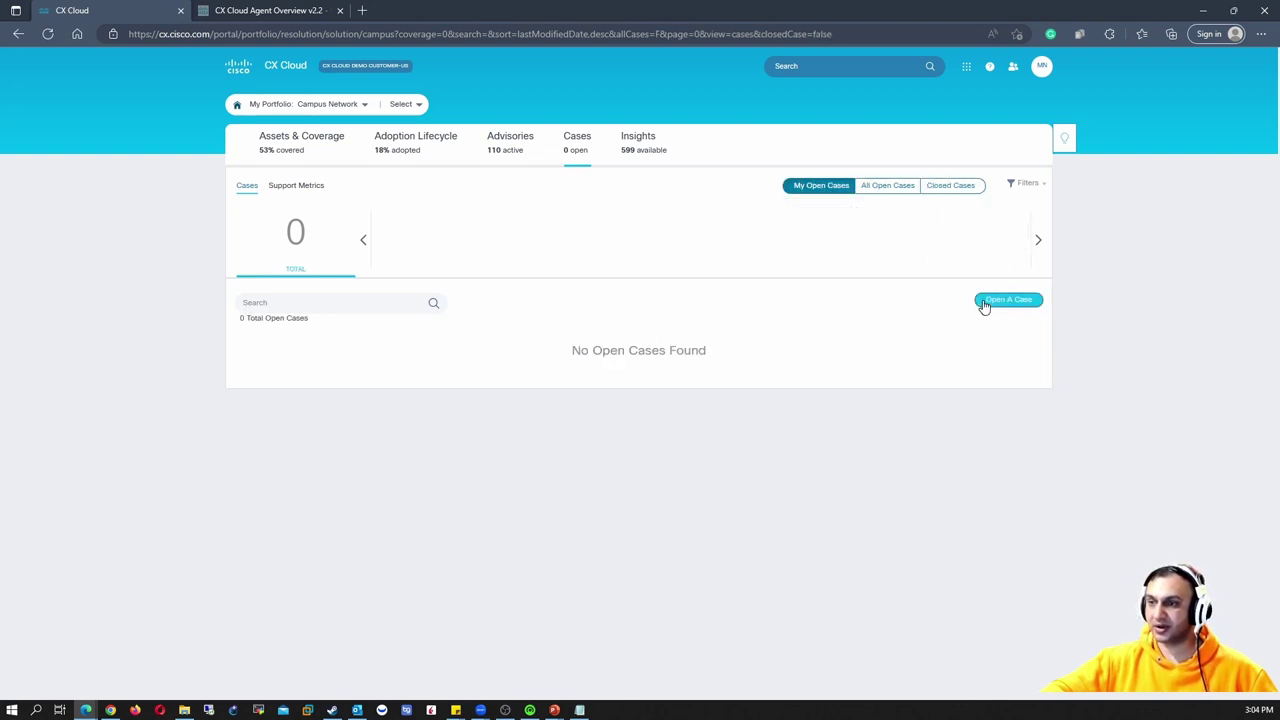
{"action": "left_click", "coordinate": [985, 303]}
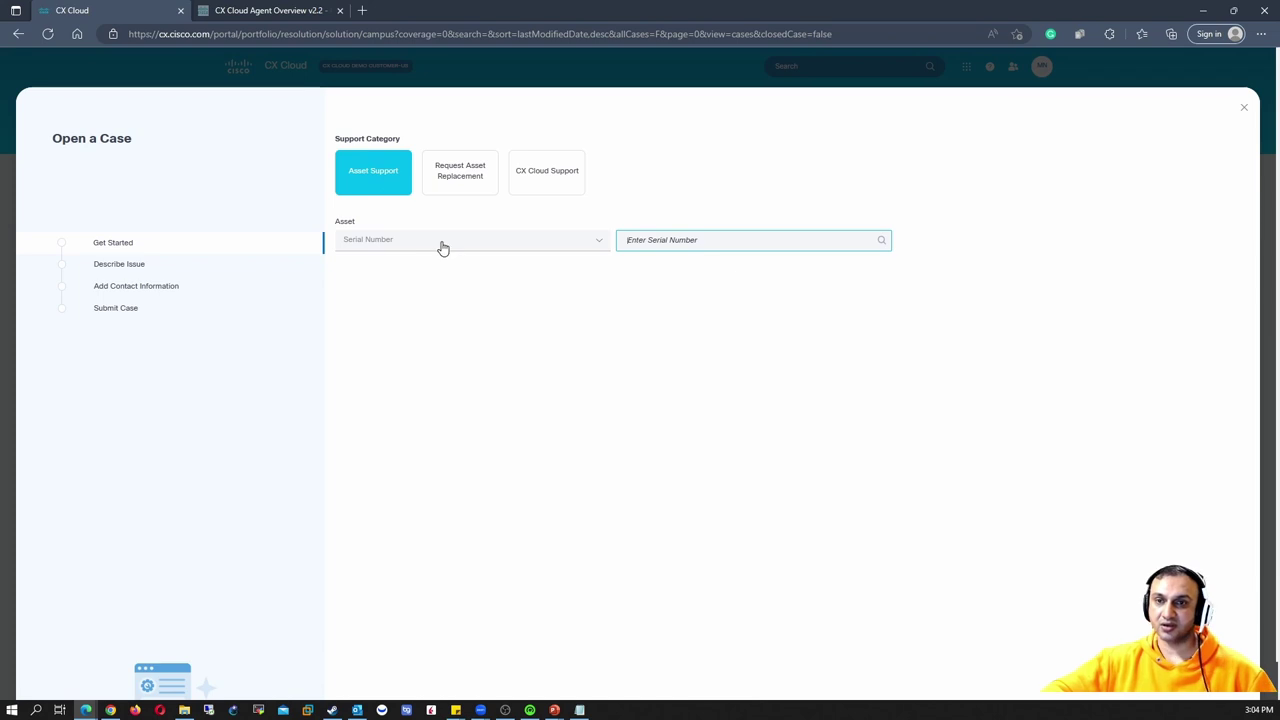
Close the Open a Case form and confirm cancelling it without saving.
{"action": "left_click", "coordinate": [723, 80]}
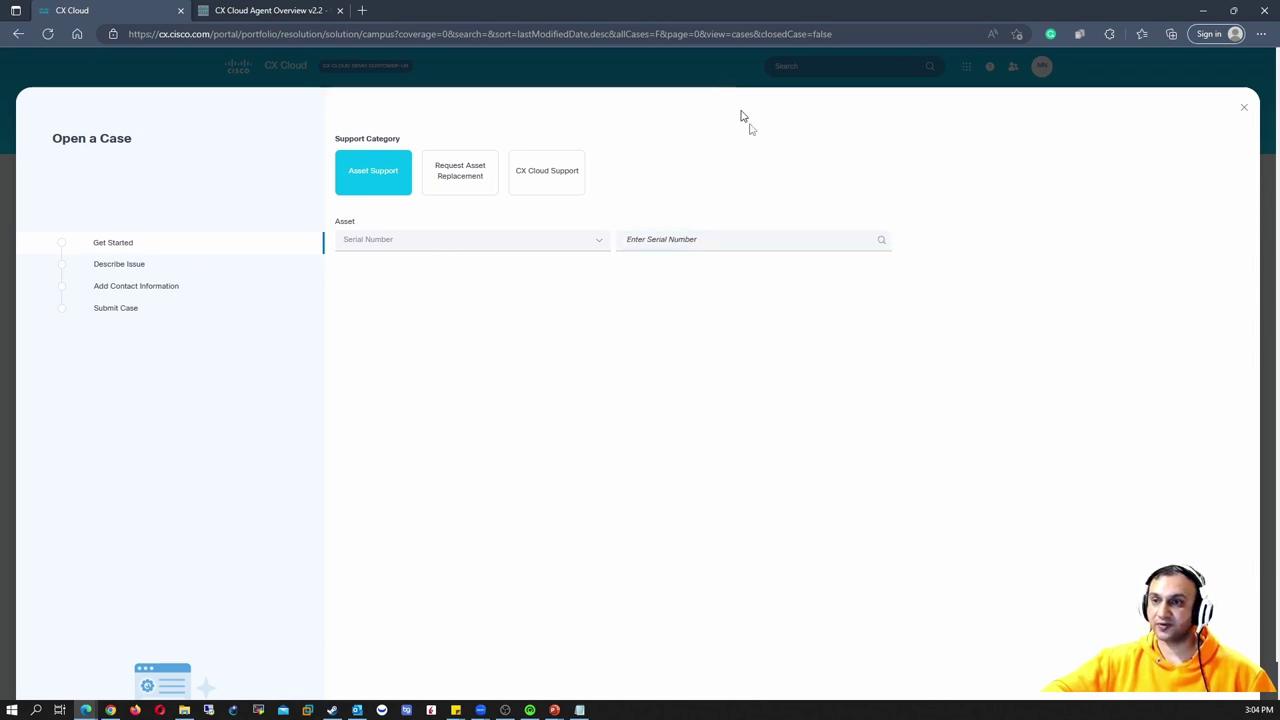
{"action": "left_click", "coordinate": [1244, 110]}
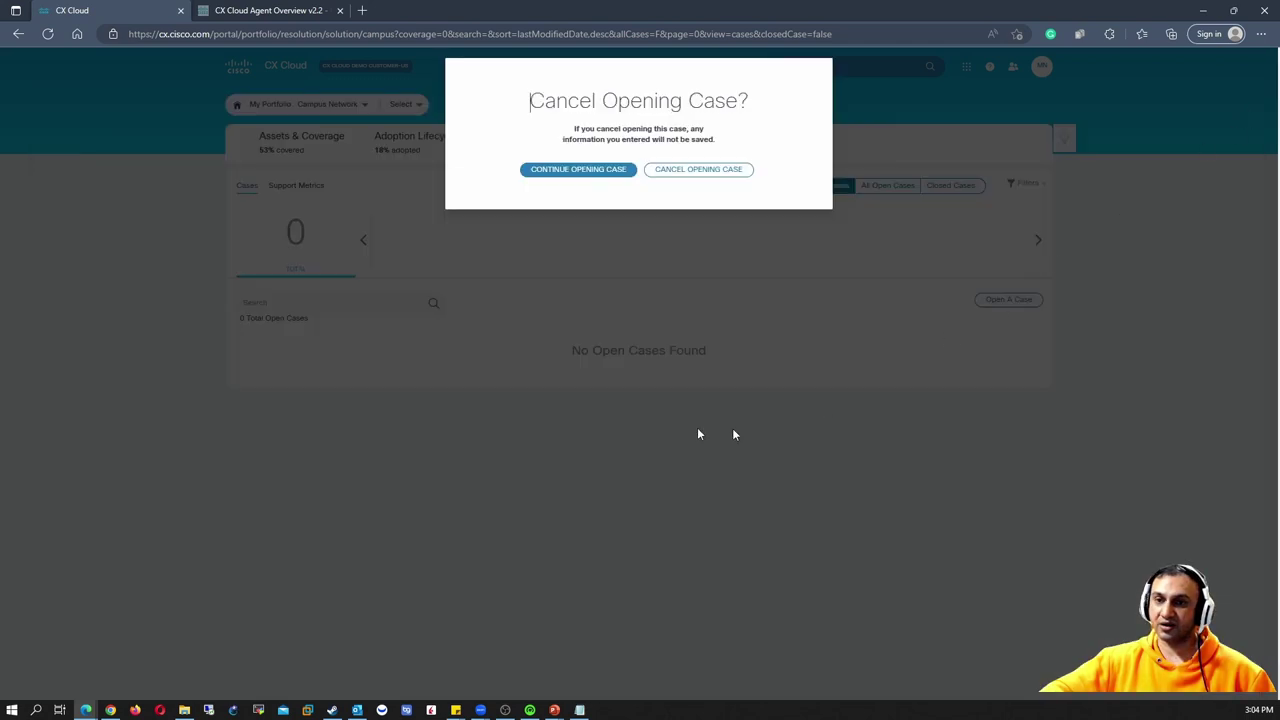
{"action": "left_click", "coordinate": [655, 170]}
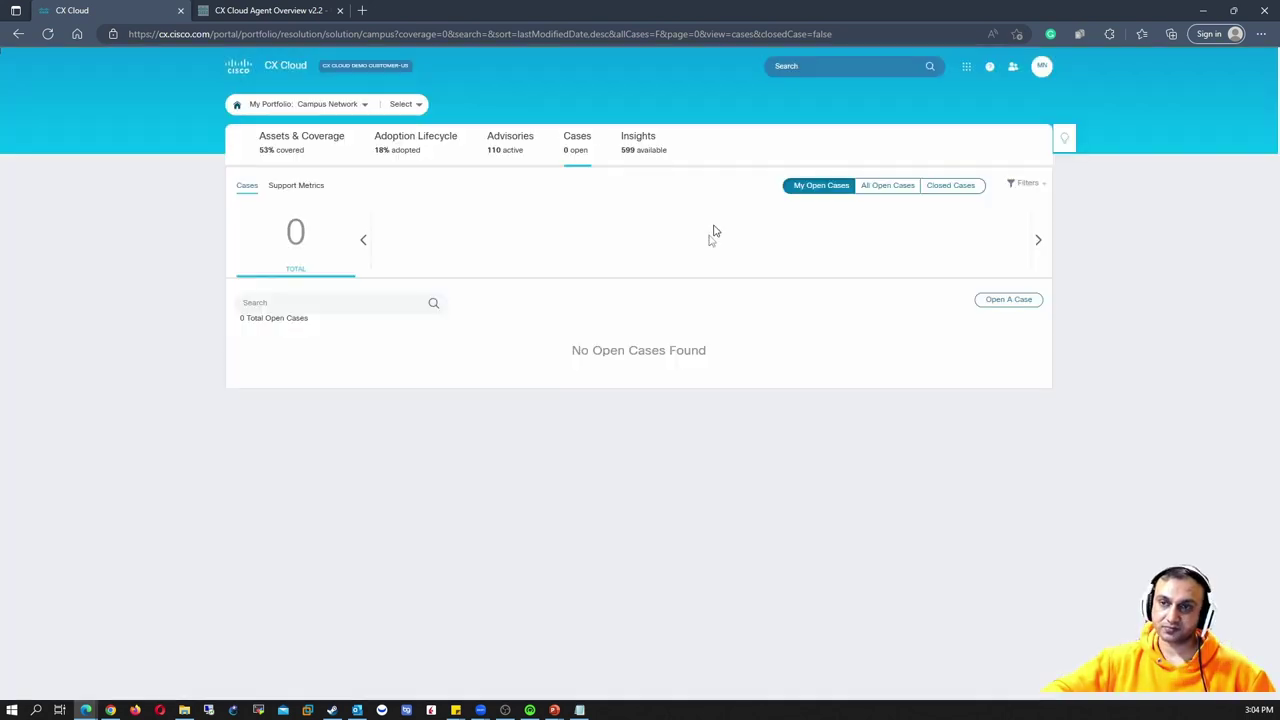
Copy Device_48_0_1_53_3's serial number from its Hardware details, then open the site-wide search.
{"action": "left_click", "coordinate": [284, 137]}
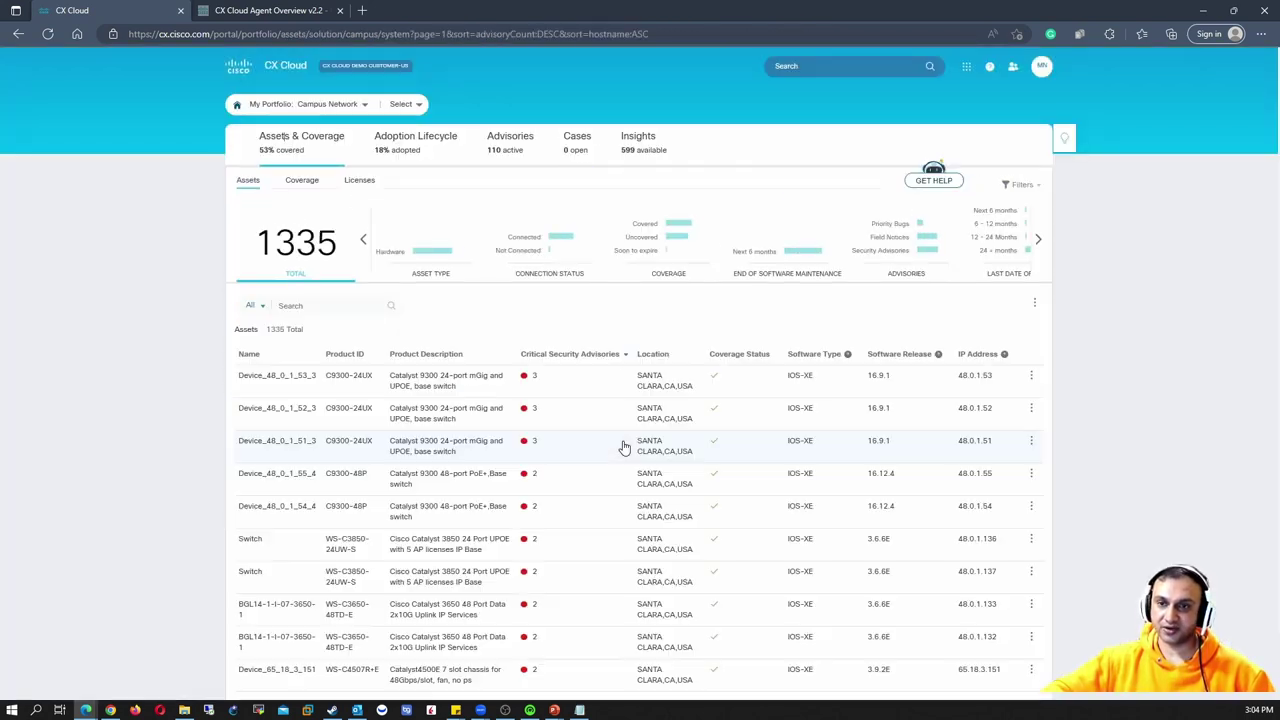
{"action": "left_click", "coordinate": [601, 386]}
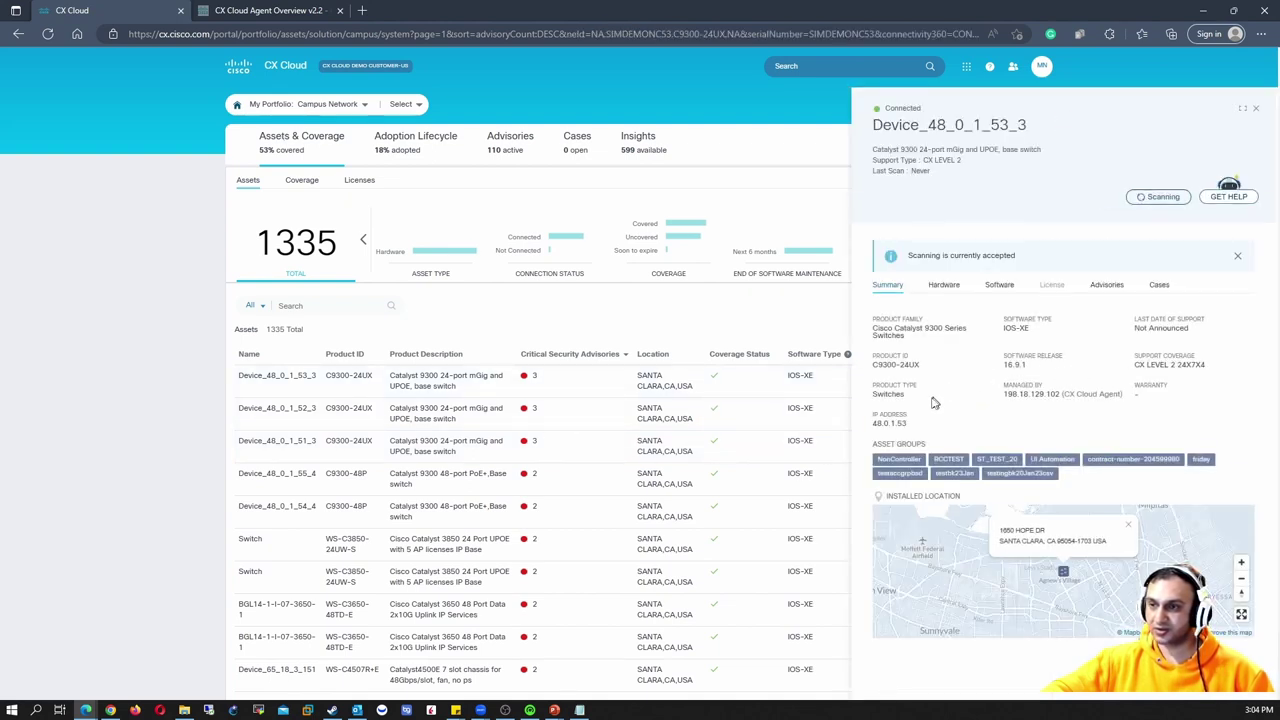
{"action": "left_click", "coordinate": [943, 285]}
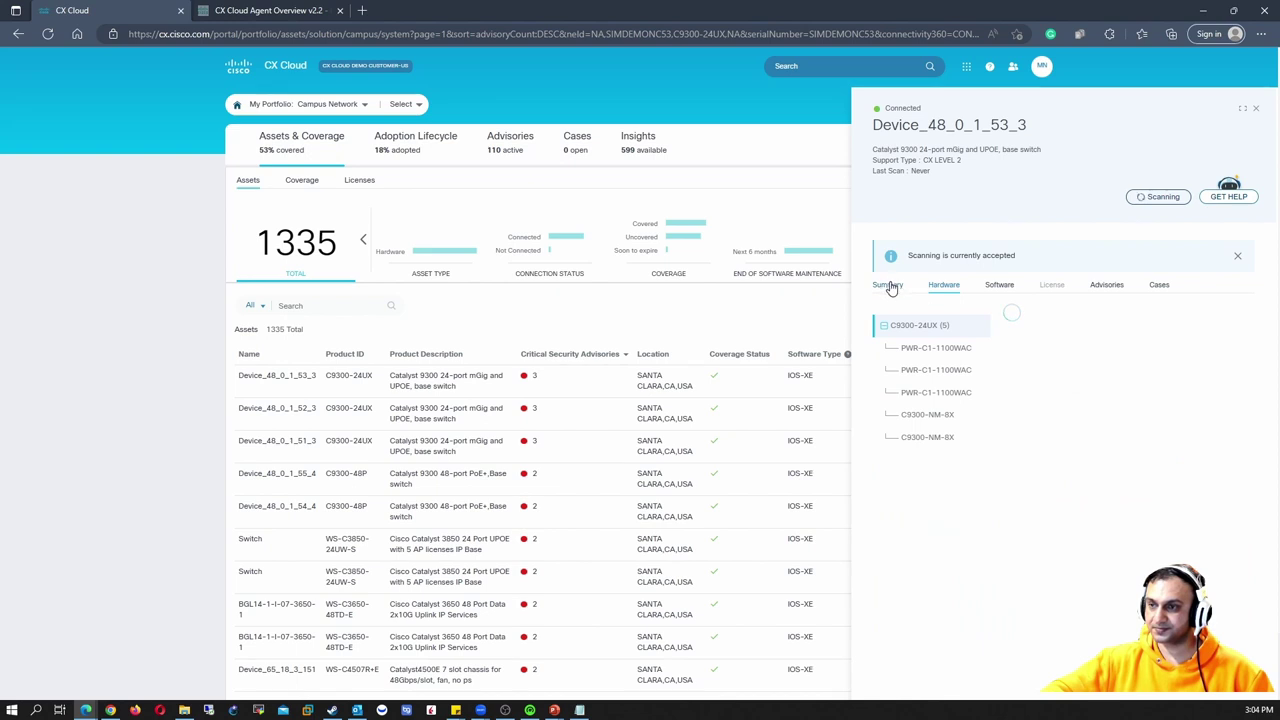
{"action": "left_click_drag", "start_coordinate": [1147, 366], "coordinate": [1186, 366]}
{"action": "double_click", "coordinate": [1186, 366]}
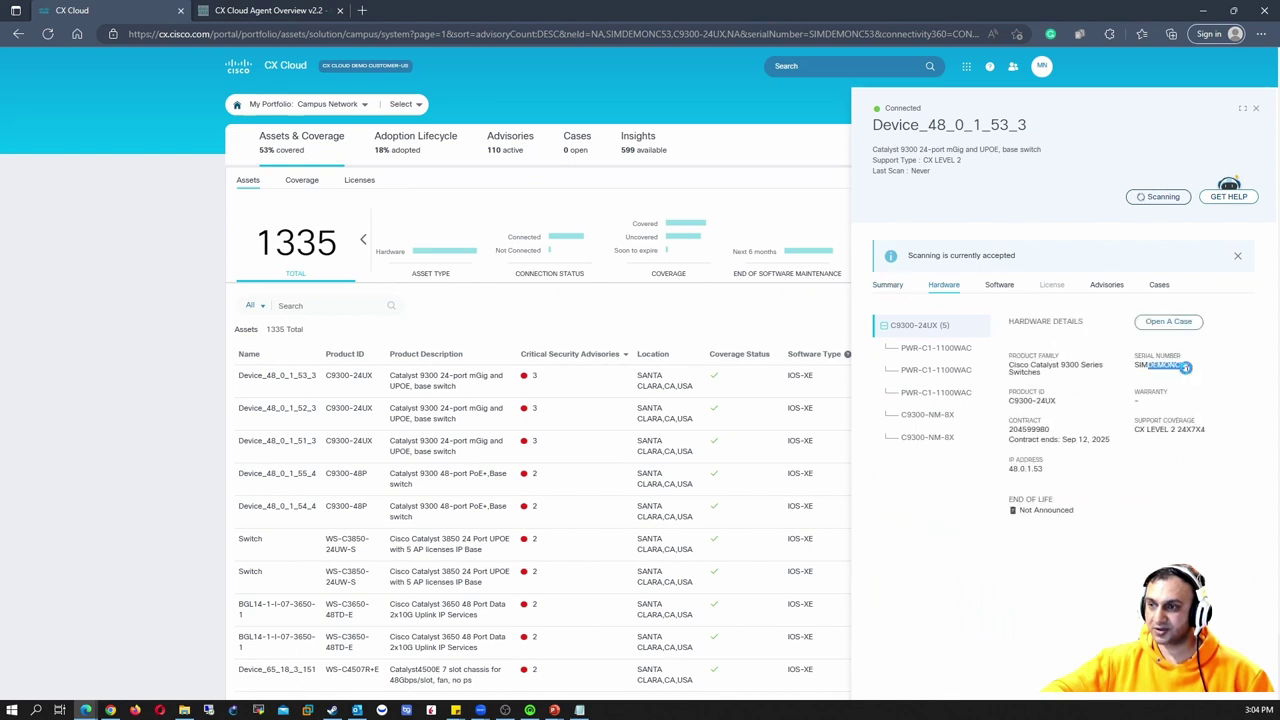
{"action": "right_click", "coordinate": [1186, 368]}
{"action": "left_click", "coordinate": [1135, 378]}
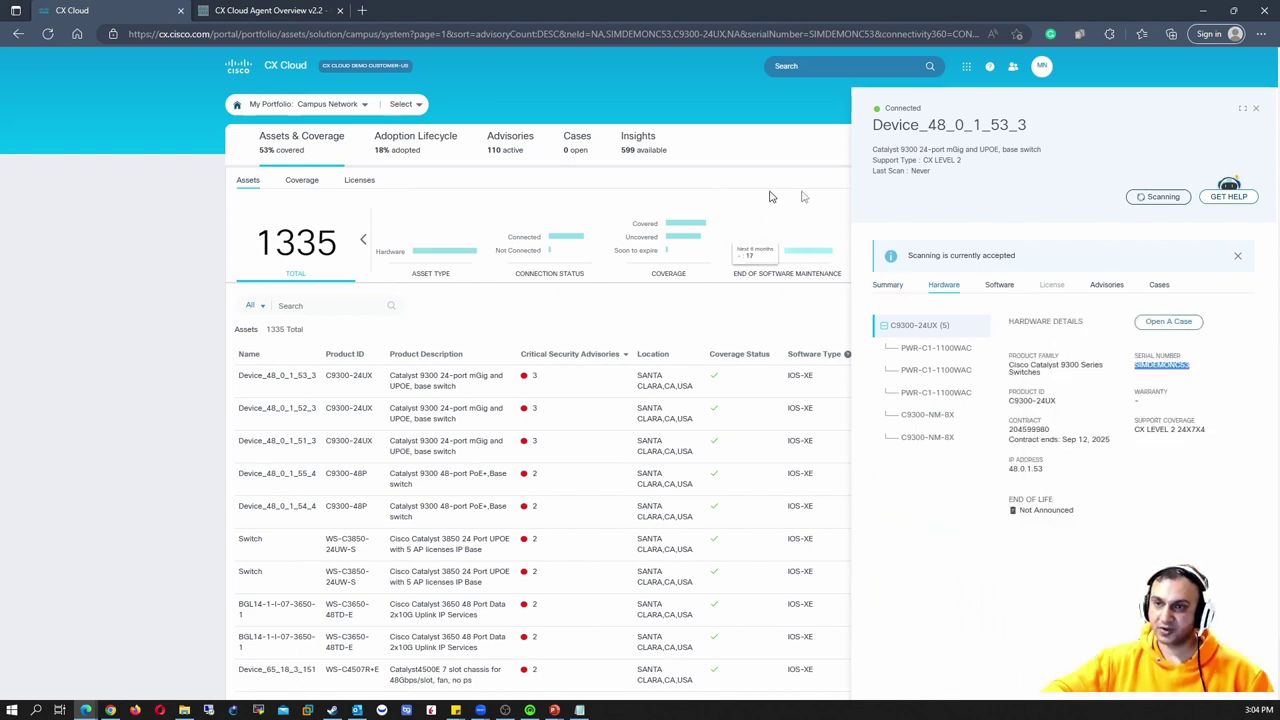
{"action": "left_click", "coordinate": [772, 197]}
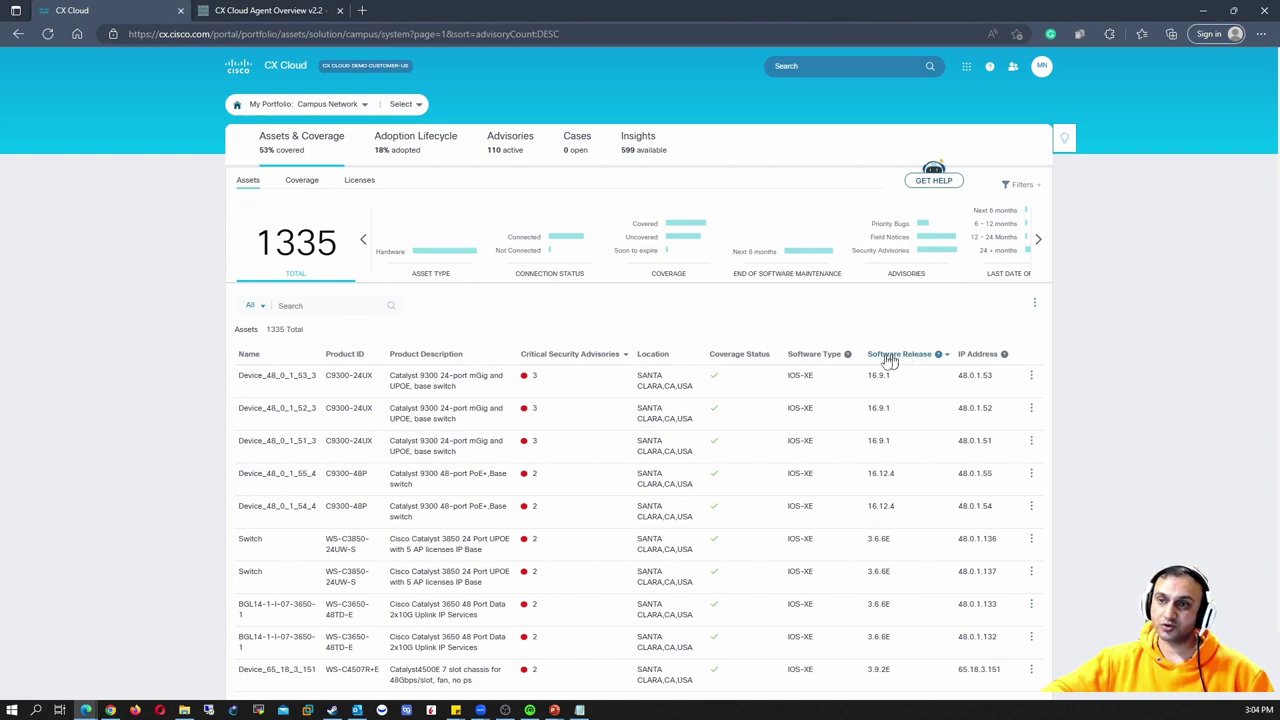
{"action": "left_click", "coordinate": [806, 64]}
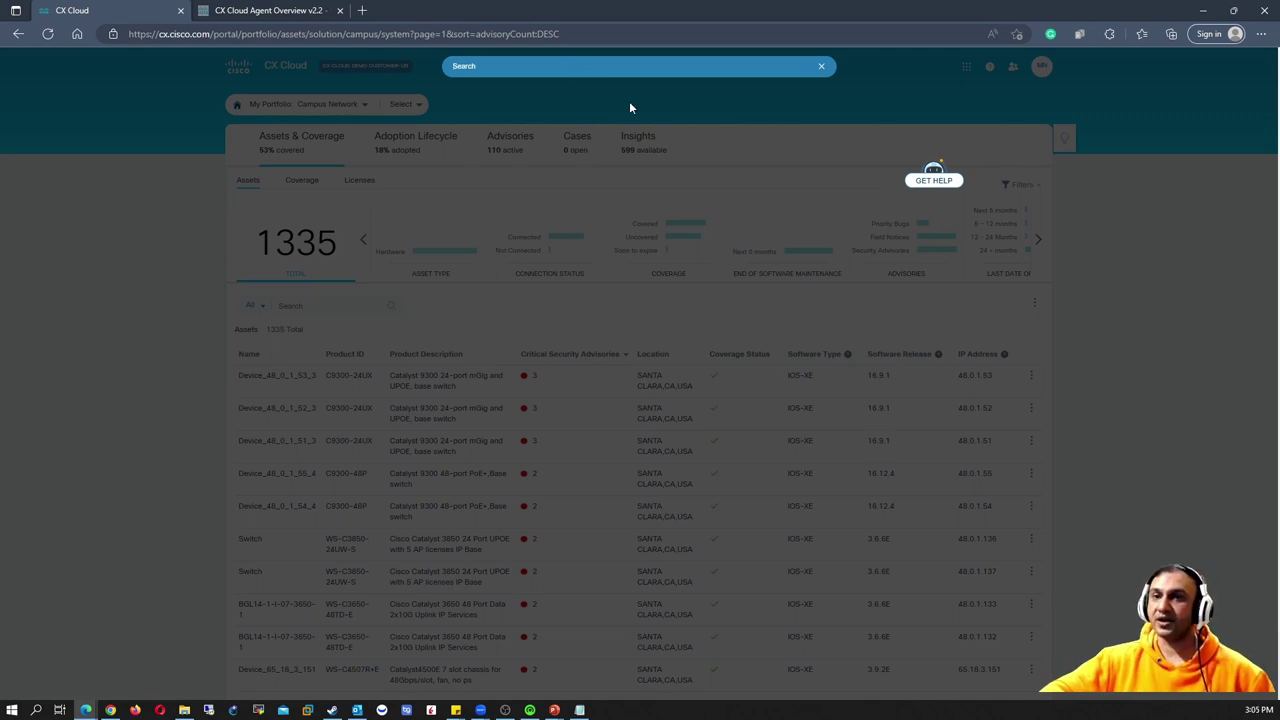
Search the pasted serial number and open the matching device's full details.
{"action": "right_click", "coordinate": [561, 65]}
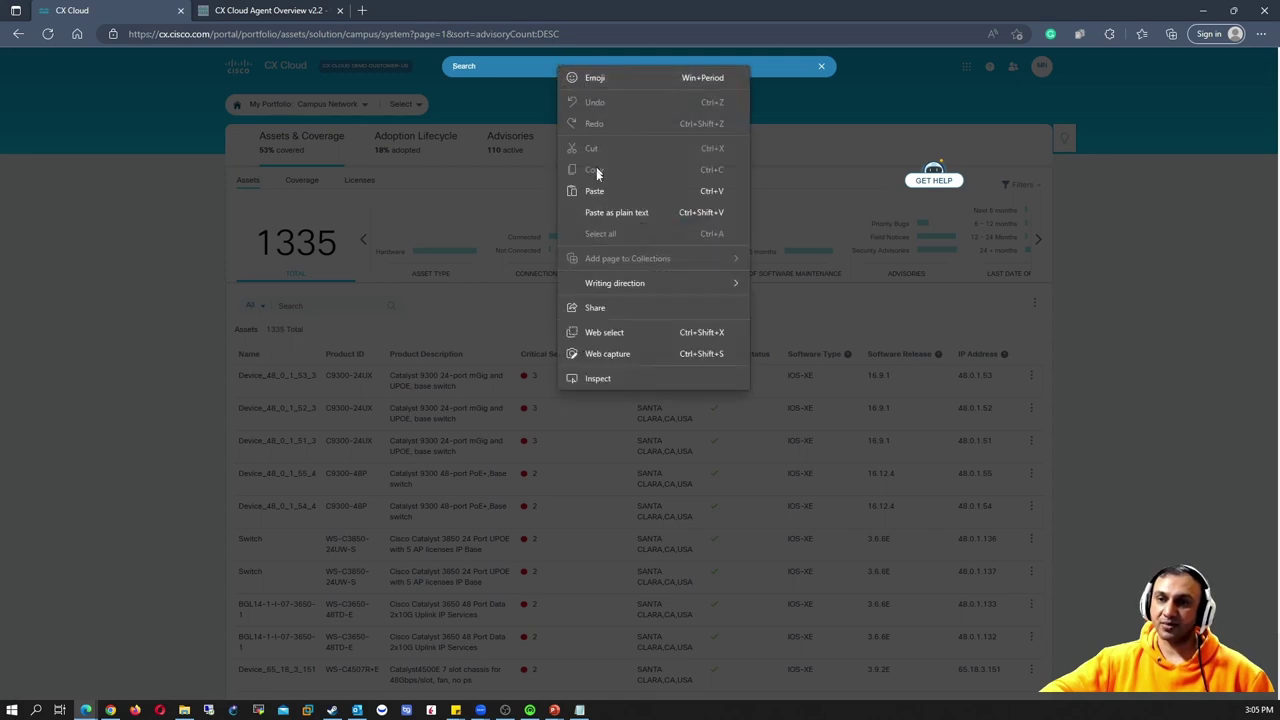
{"action": "left_click", "coordinate": [600, 190]}
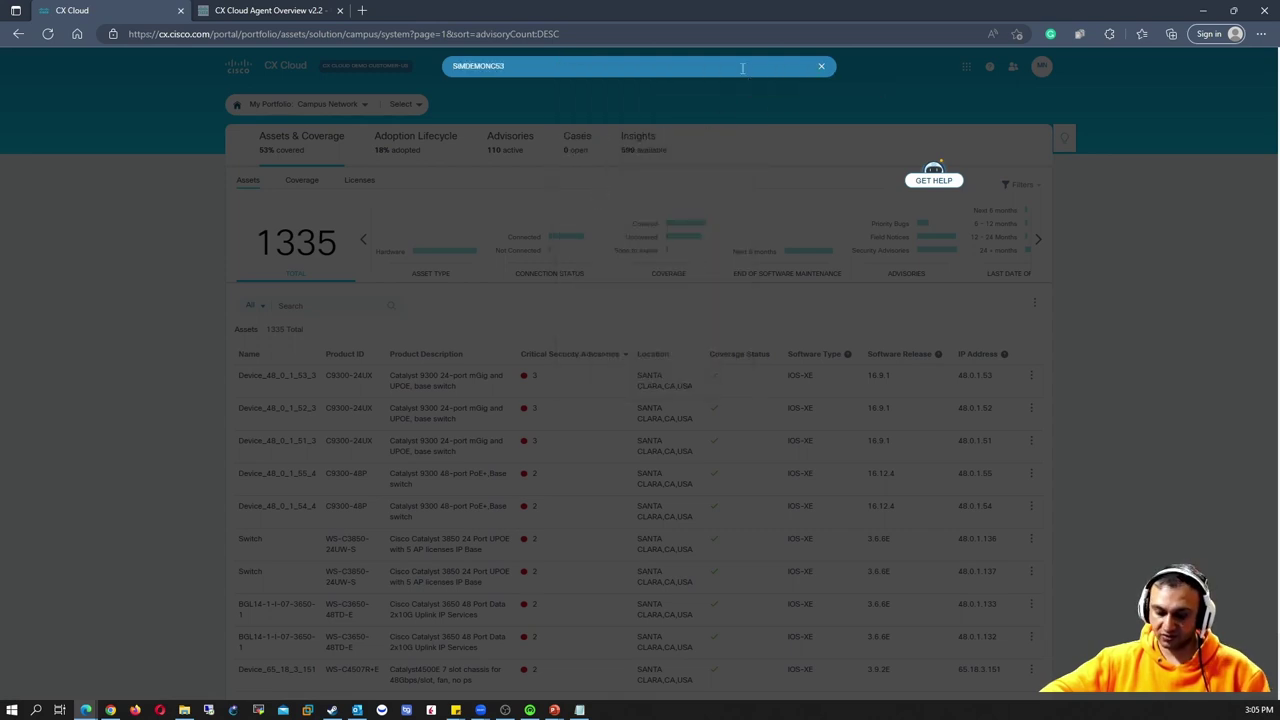
{"action": "key", "text": "Return"}
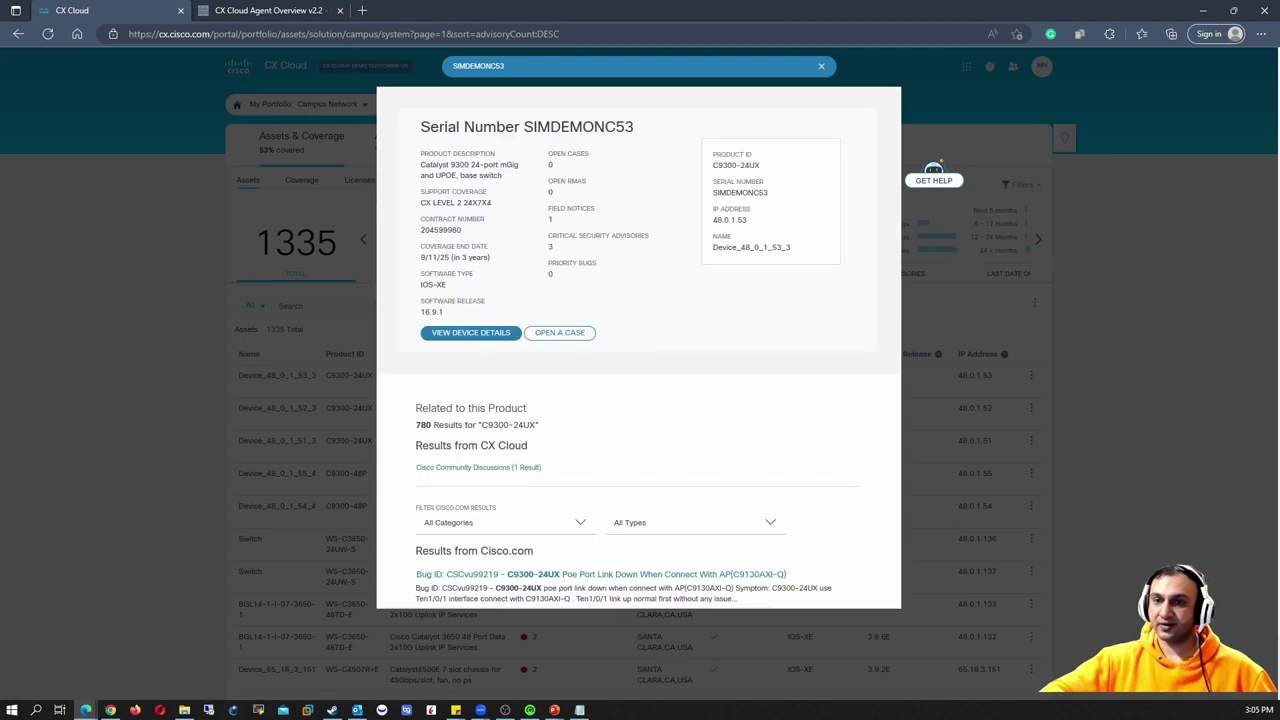
{"action": "left_click", "coordinate": [469, 334]}
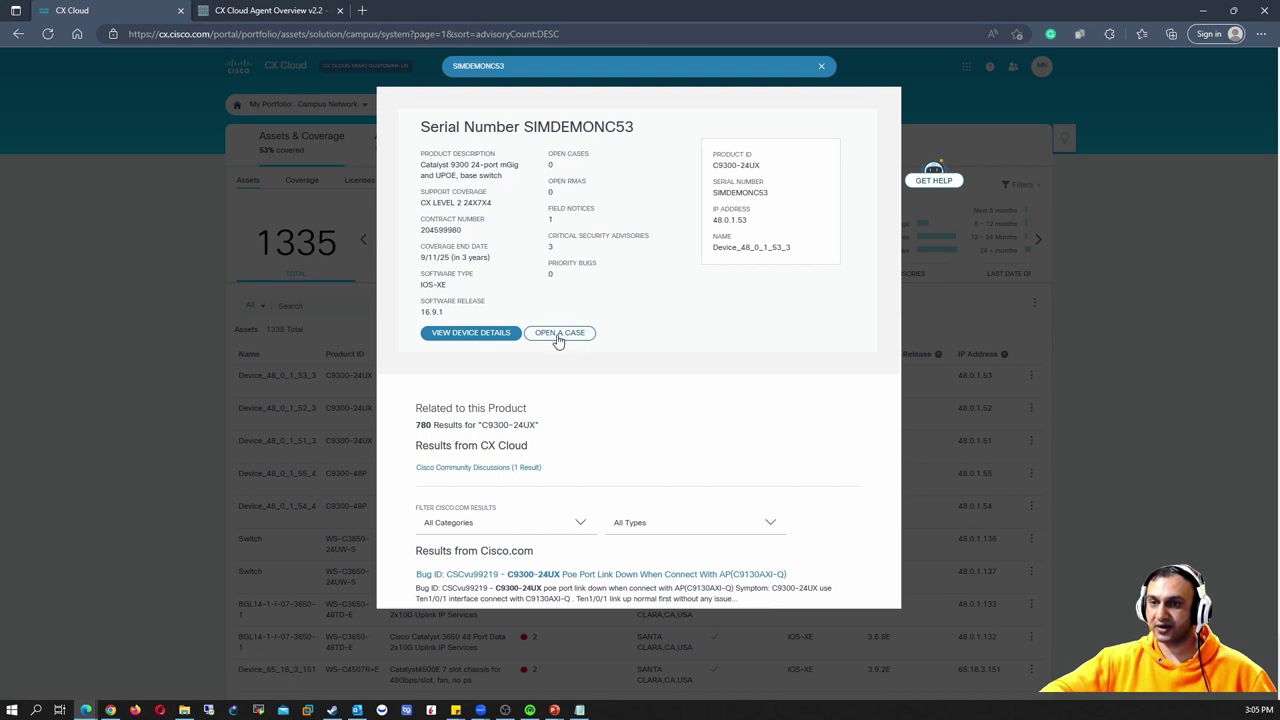
{"action": "left_click", "coordinate": [475, 336]}
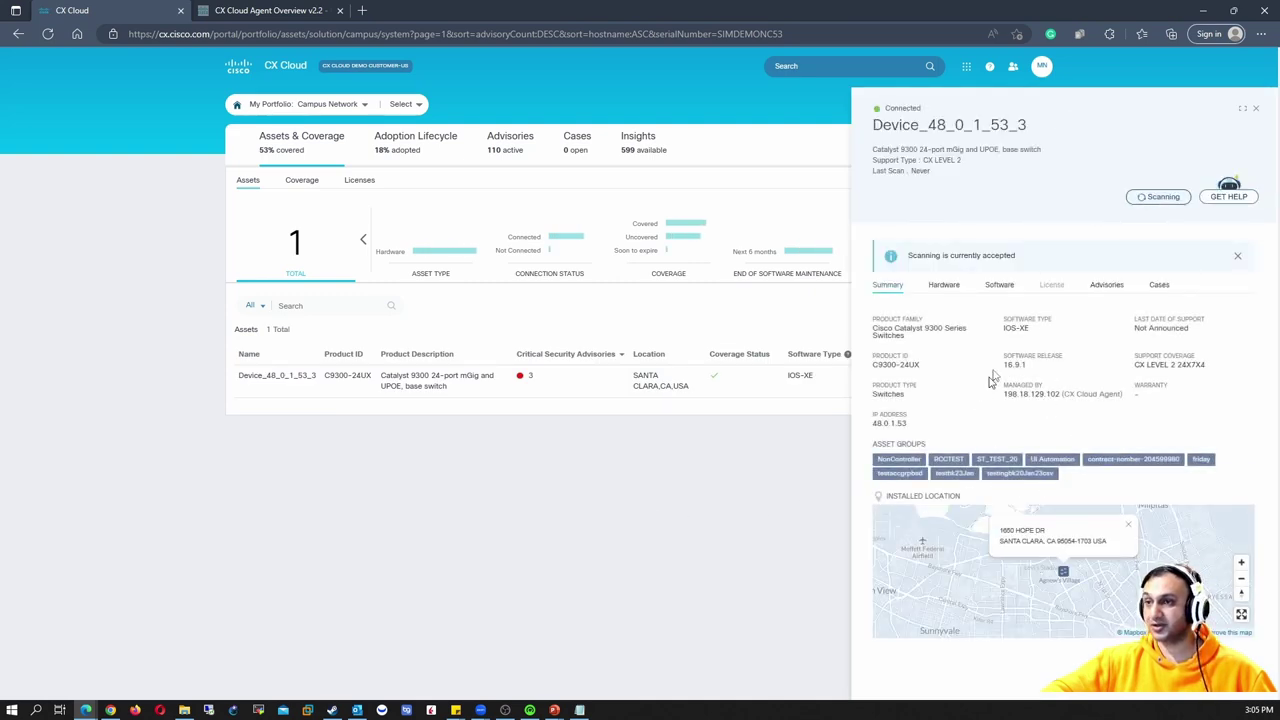
Highlight part of the device name, then return to the Cases view.
{"action": "left_click_drag", "start_coordinate": [1030, 136], "coordinate": [918, 126]}
{"action": "left_click", "coordinate": [900, 140]}
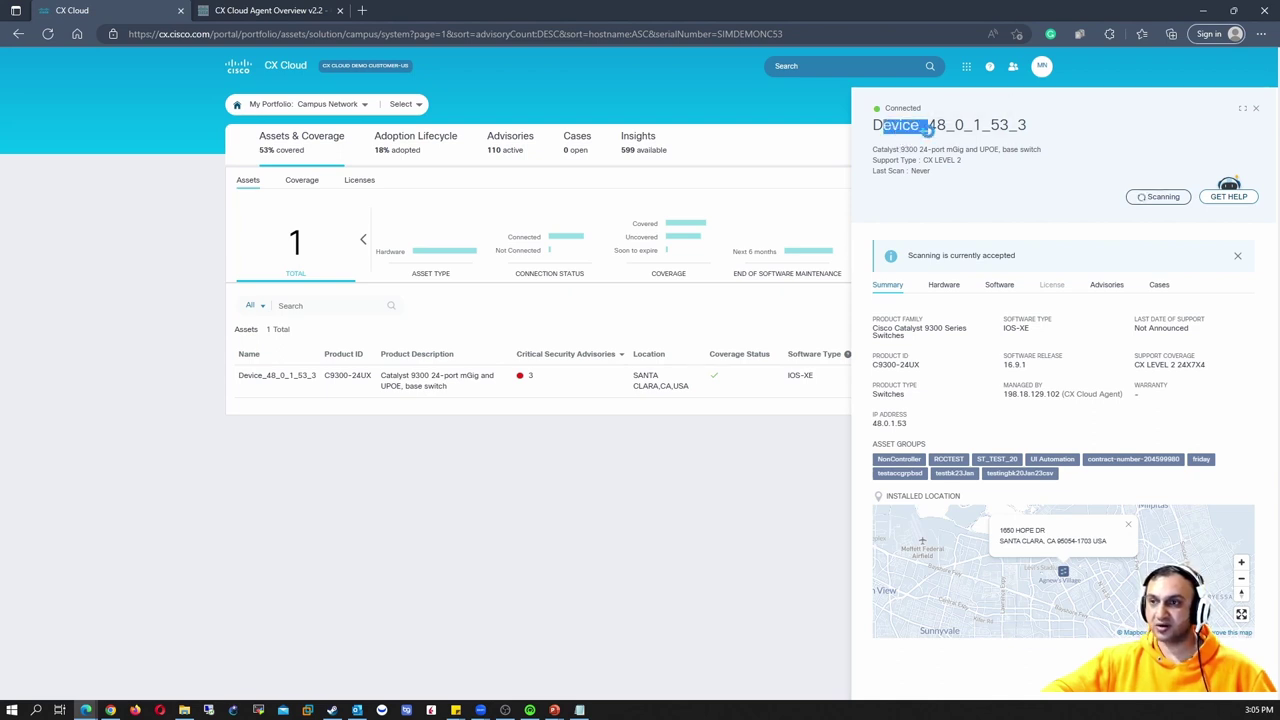
{"action": "left_click", "coordinate": [926, 131]}
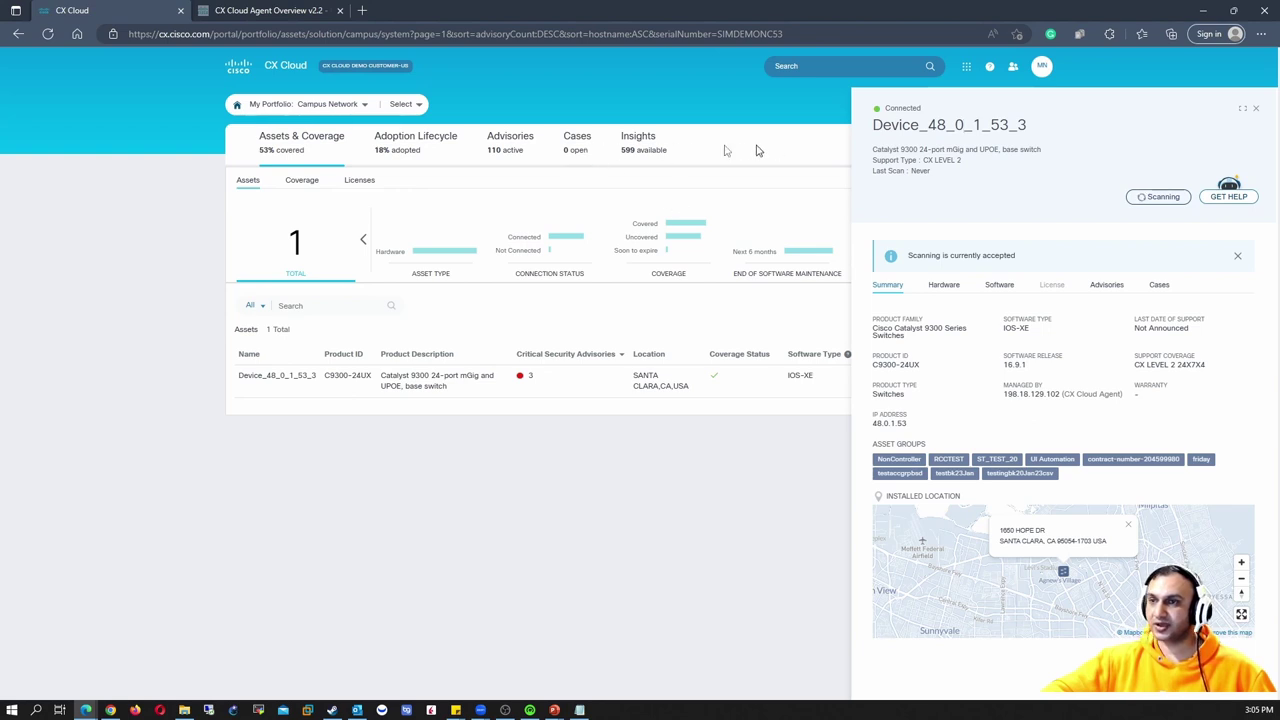
{"action": "left_click", "coordinate": [579, 143]}
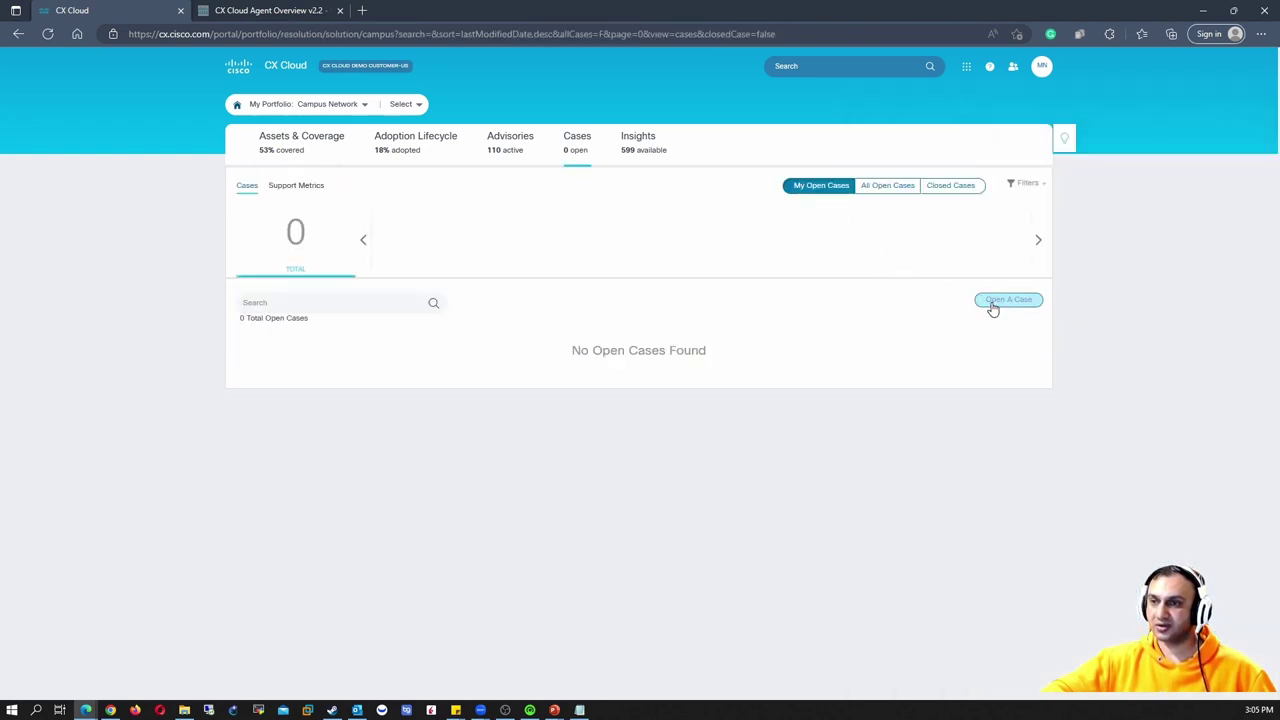
{"action": "left_click", "coordinate": [1008, 300]}
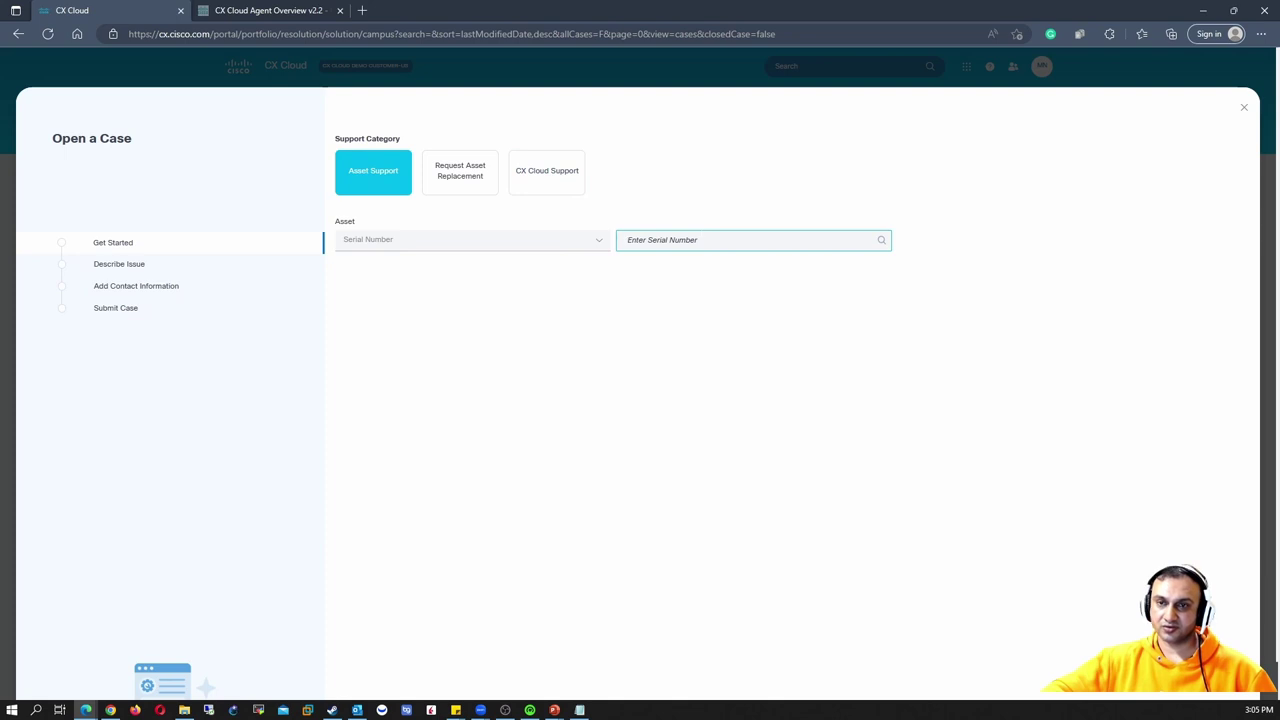
{"action": "right_click", "coordinate": [705, 245]}
{"action": "left_click", "coordinate": [747, 360]}
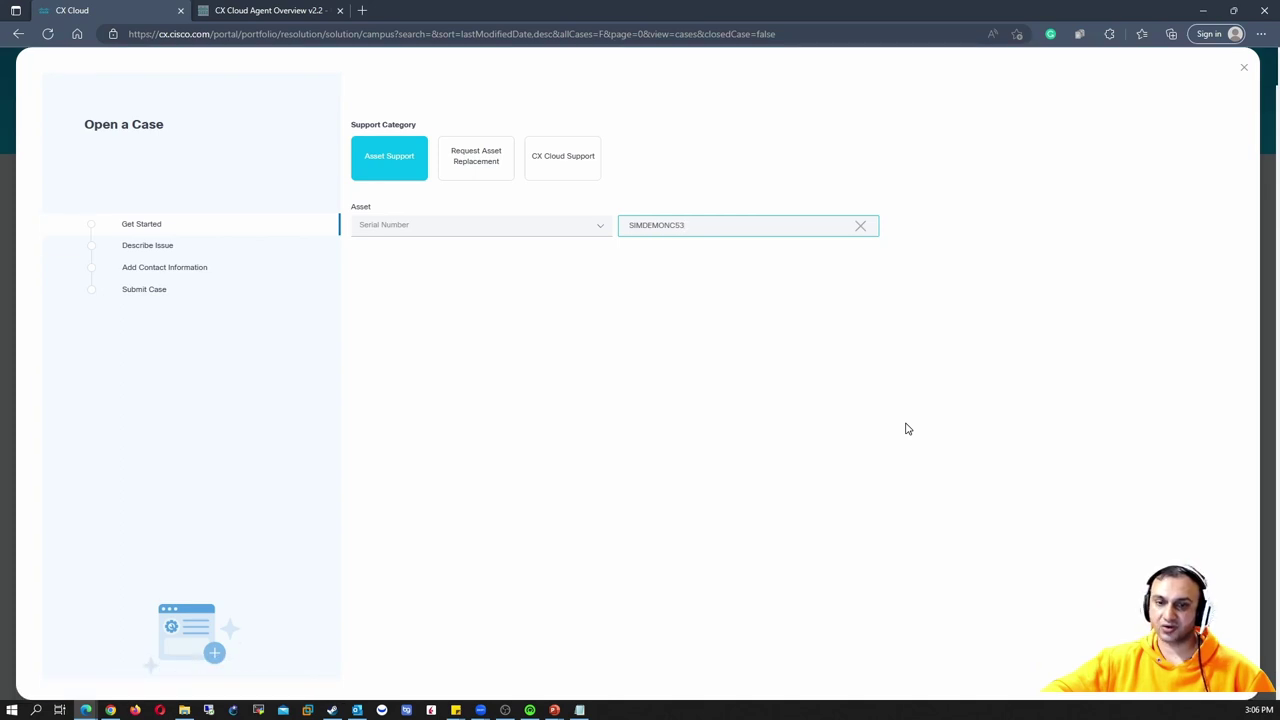
{"action": "left_click", "coordinate": [1244, 112]}
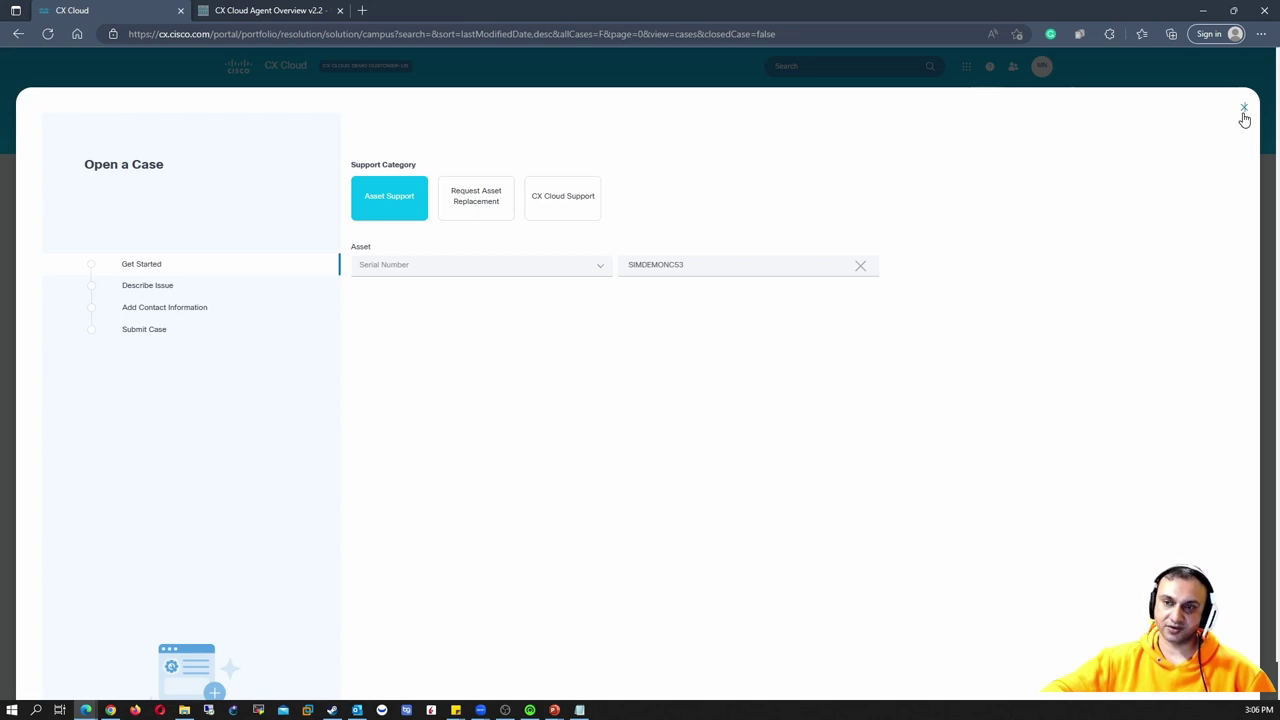
{"action": "left_click", "coordinate": [1244, 115]}
{"action": "left_click", "coordinate": [680, 166]}
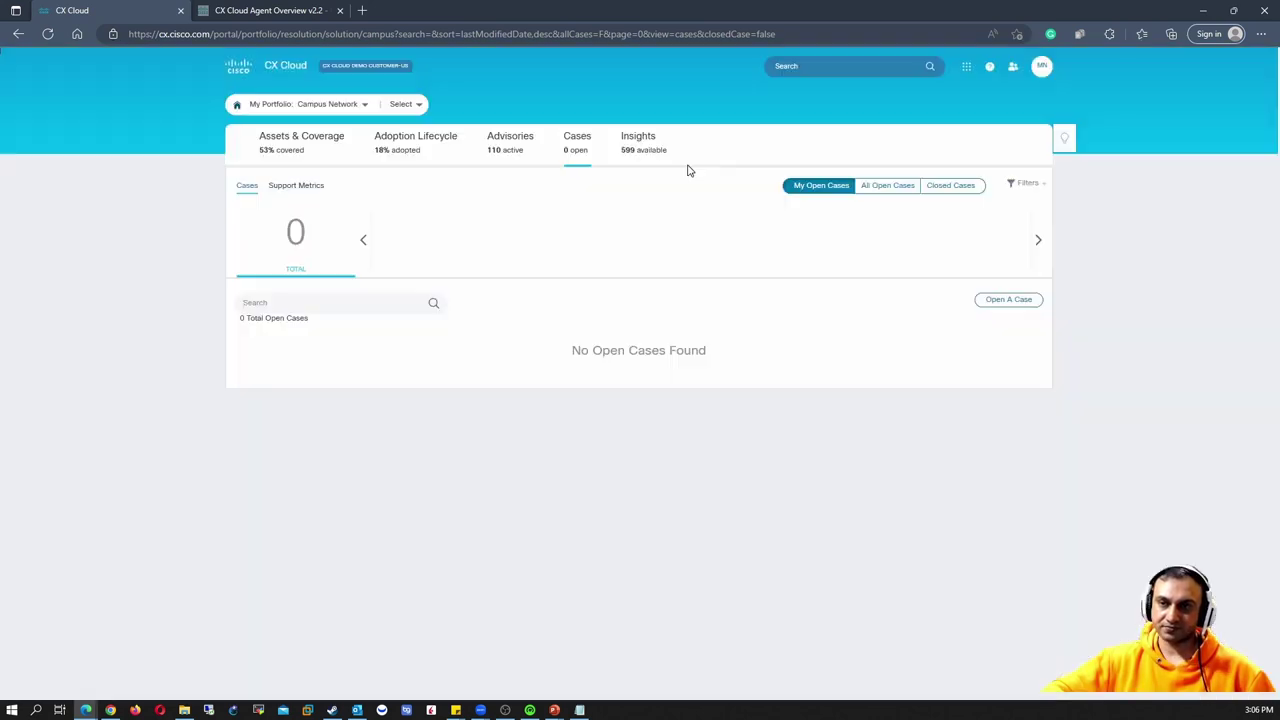
In Insights, open the C9300-48U group's upgrade suggestions: current 16.12.4 versus optimal 17.6.5.
{"action": "left_click", "coordinate": [637, 142]}
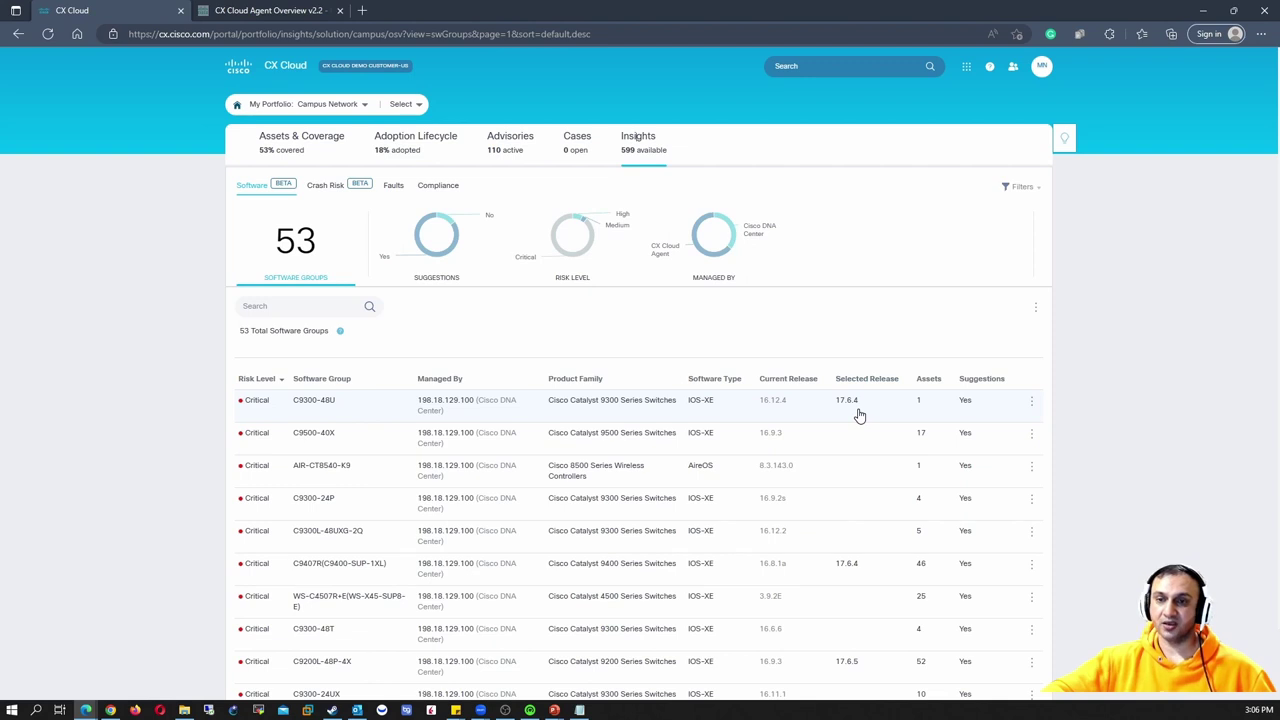
{"action": "left_click", "coordinate": [771, 417]}
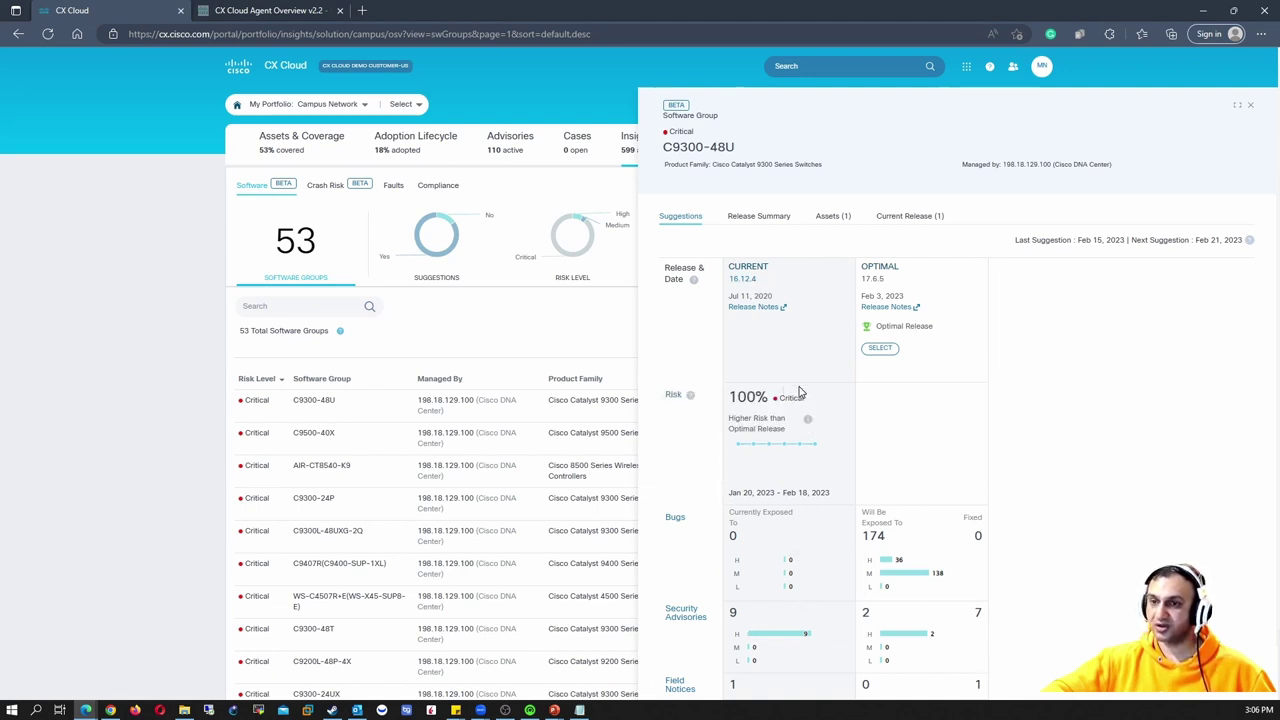
Review C9300-48U's Release Summary, Assets and Current Release tabs, then return to Suggestions.
{"action": "scroll", "coordinate": [760, 450], "scroll_direction": "down", "scroll_amount": 1}
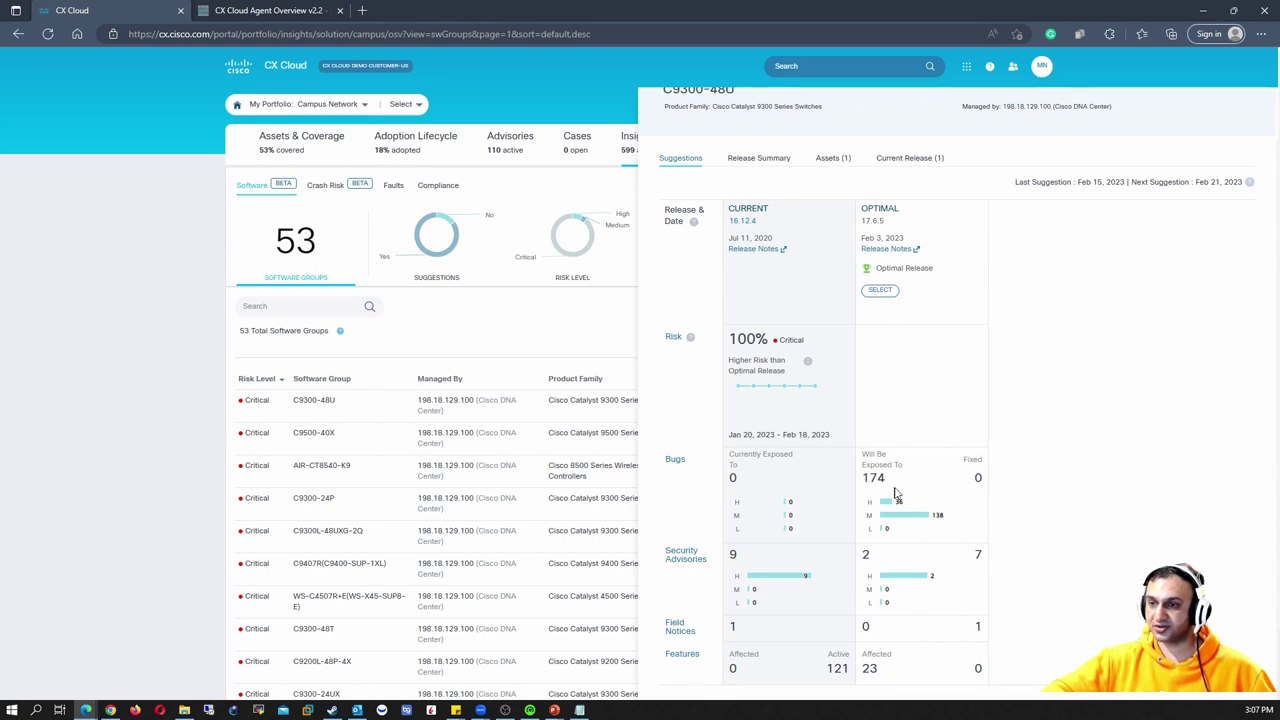
{"action": "scroll", "coordinate": [893, 500], "scroll_direction": "down", "scroll_amount": 1}
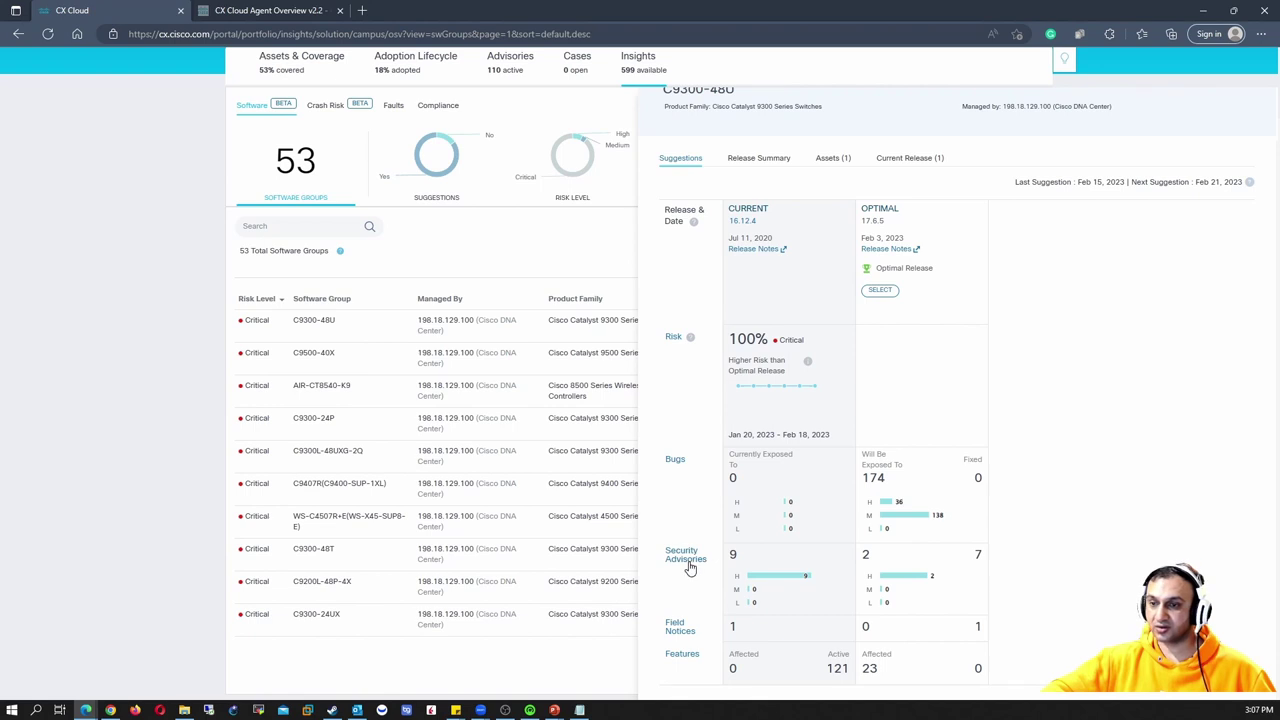
{"action": "mouse_move", "coordinate": [781, 583]}
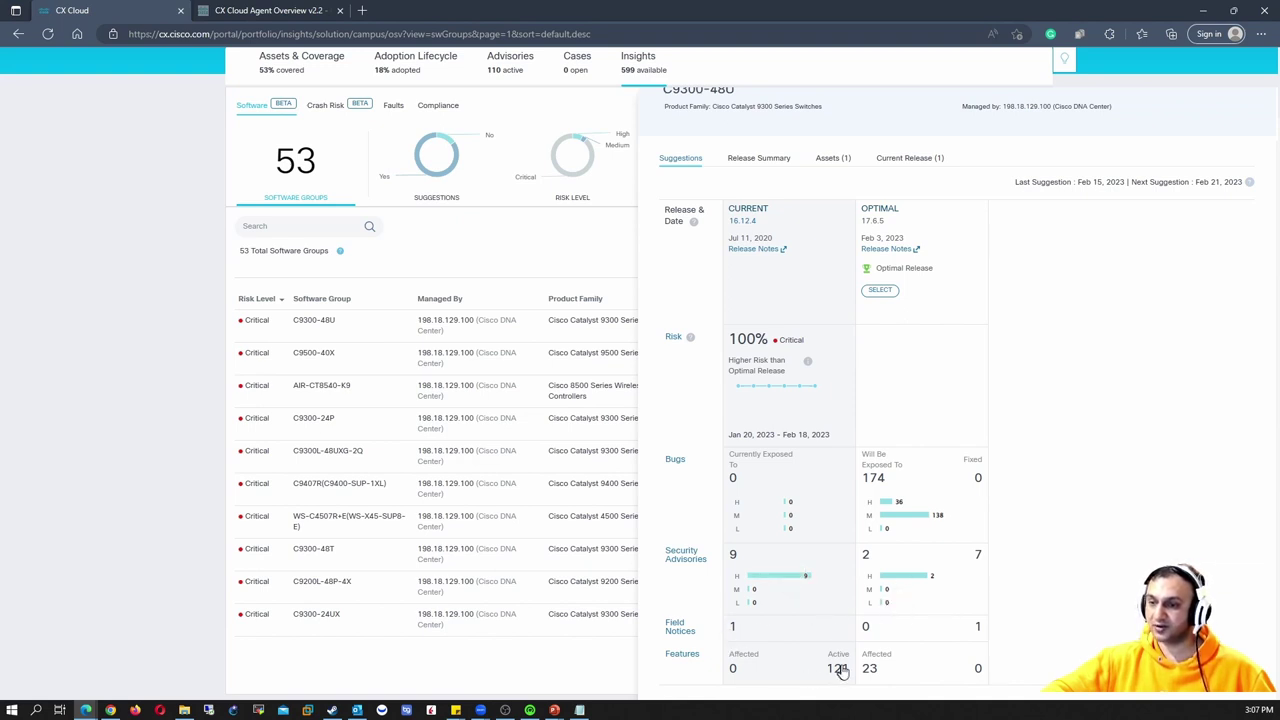
{"action": "scroll", "coordinate": [790, 678], "scroll_direction": "up", "scroll_amount": 2}
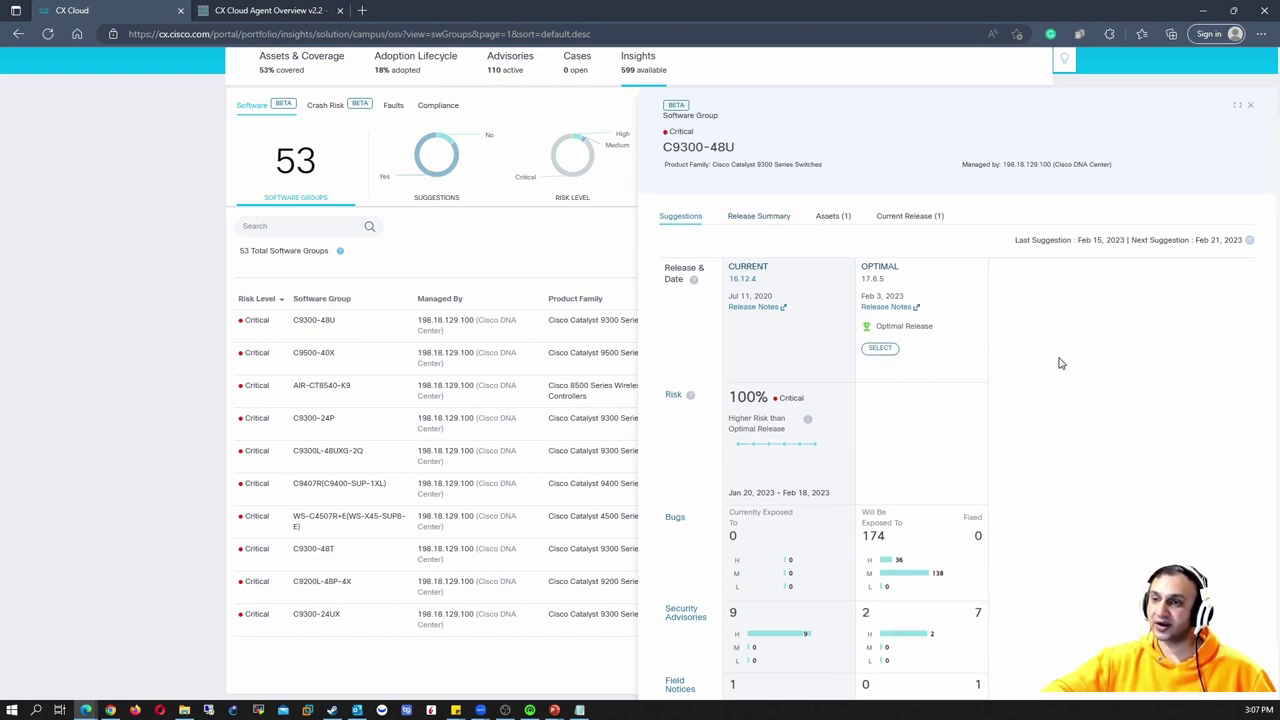
{"action": "left_click", "coordinate": [760, 217]}
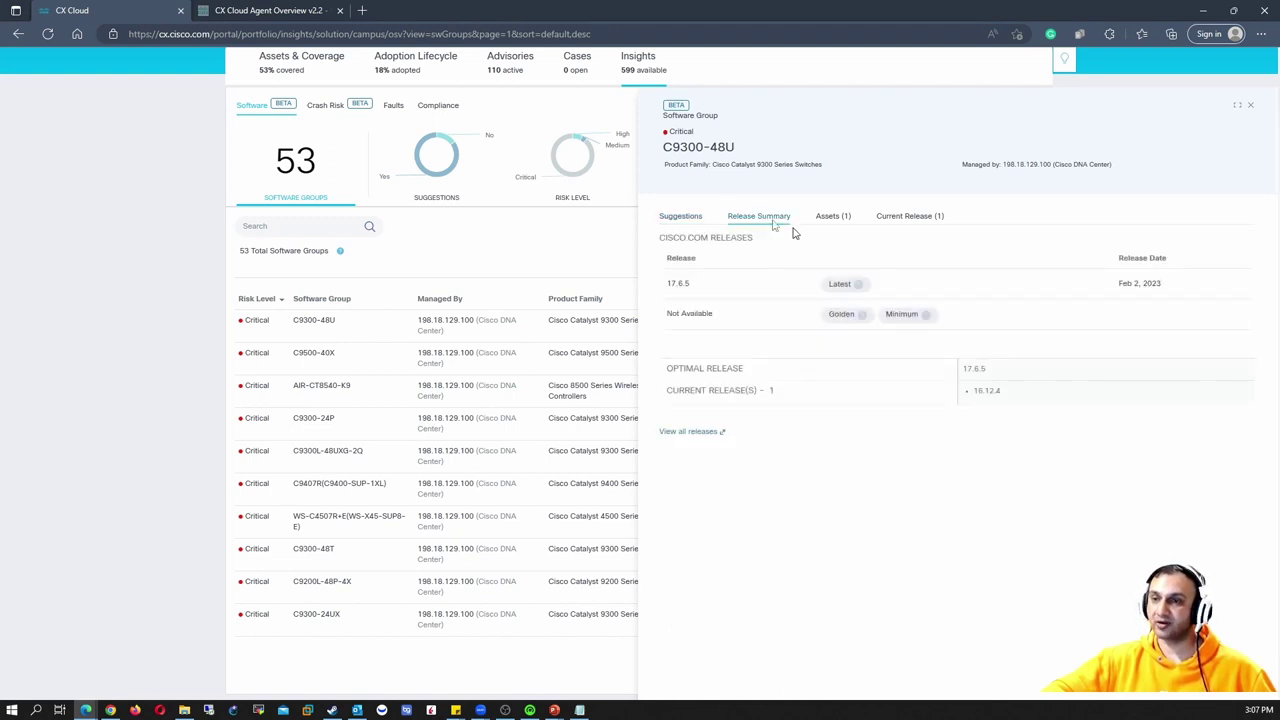
{"action": "left_click", "coordinate": [828, 219]}
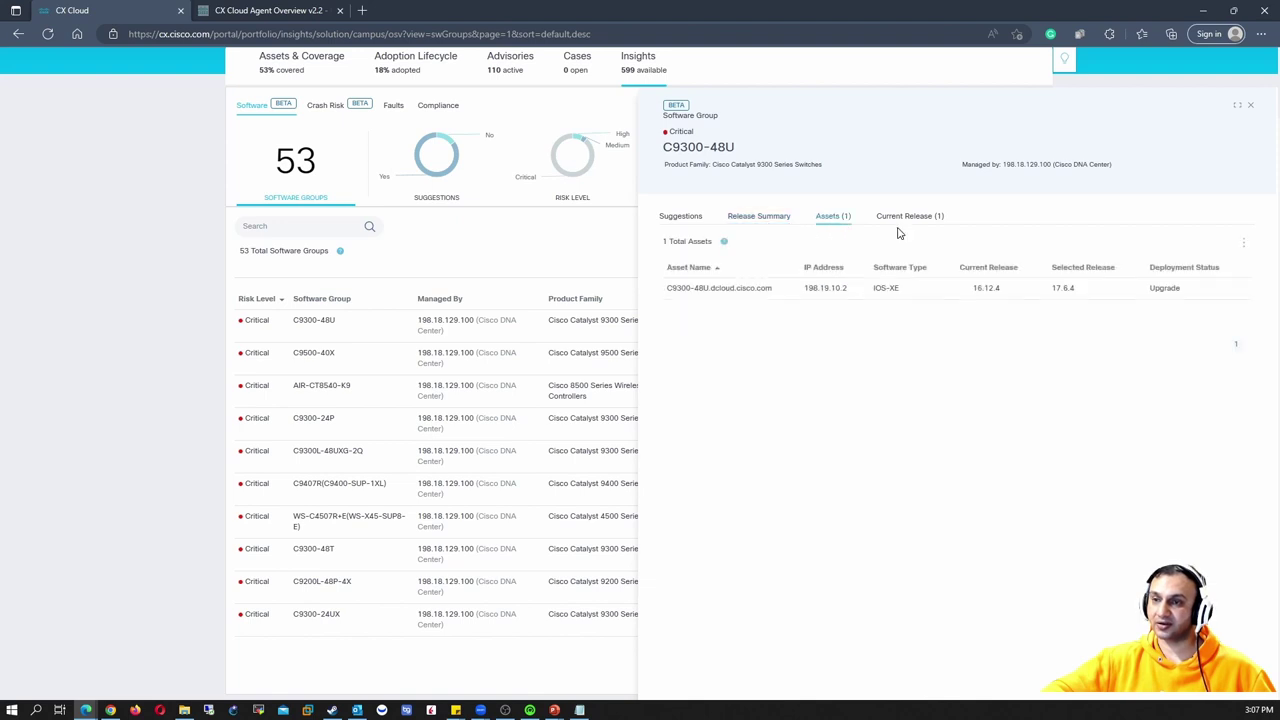
{"action": "left_click", "coordinate": [892, 217]}
{"action": "left_click", "coordinate": [845, 218]}
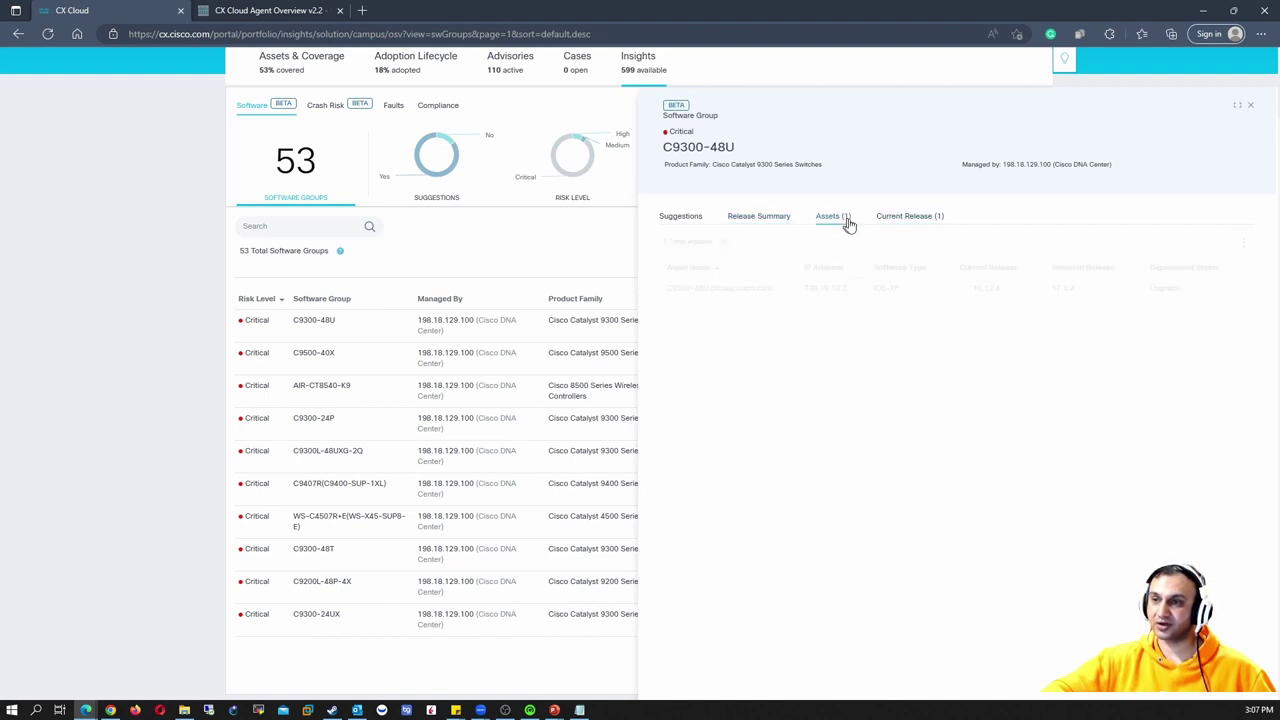
{"action": "left_click", "coordinate": [760, 219]}
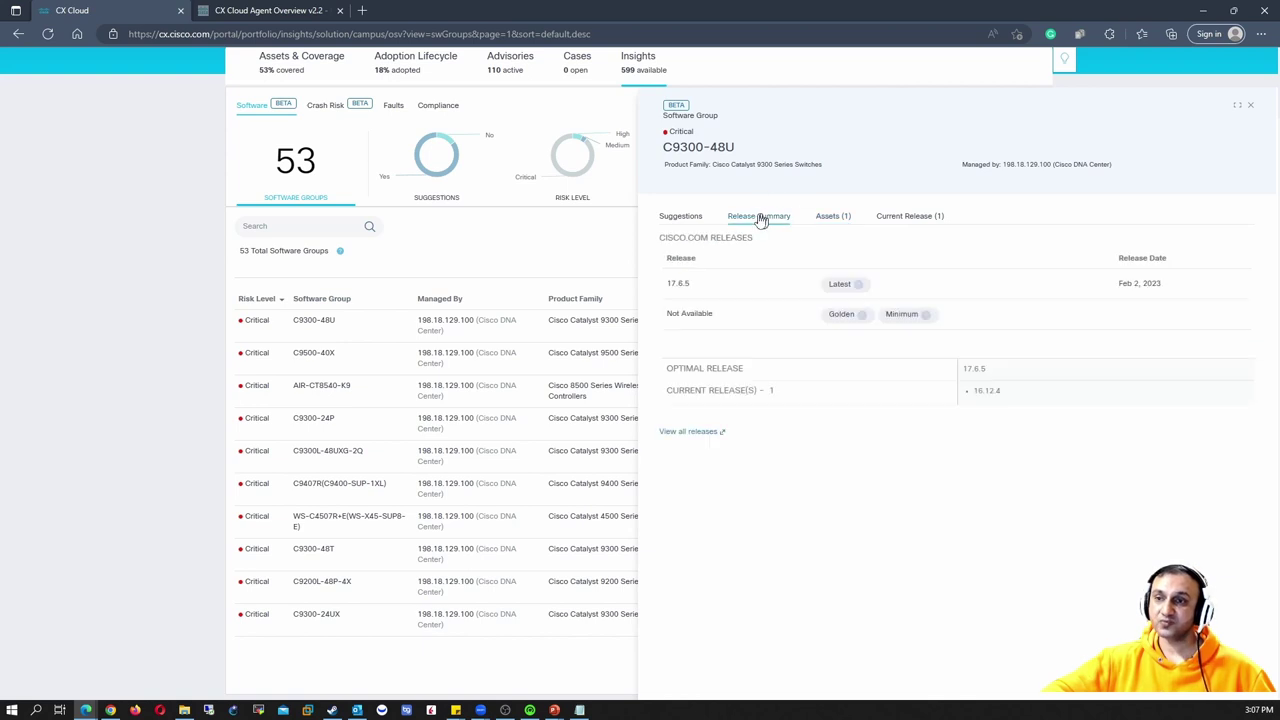
{"action": "left_click", "coordinate": [670, 218]}
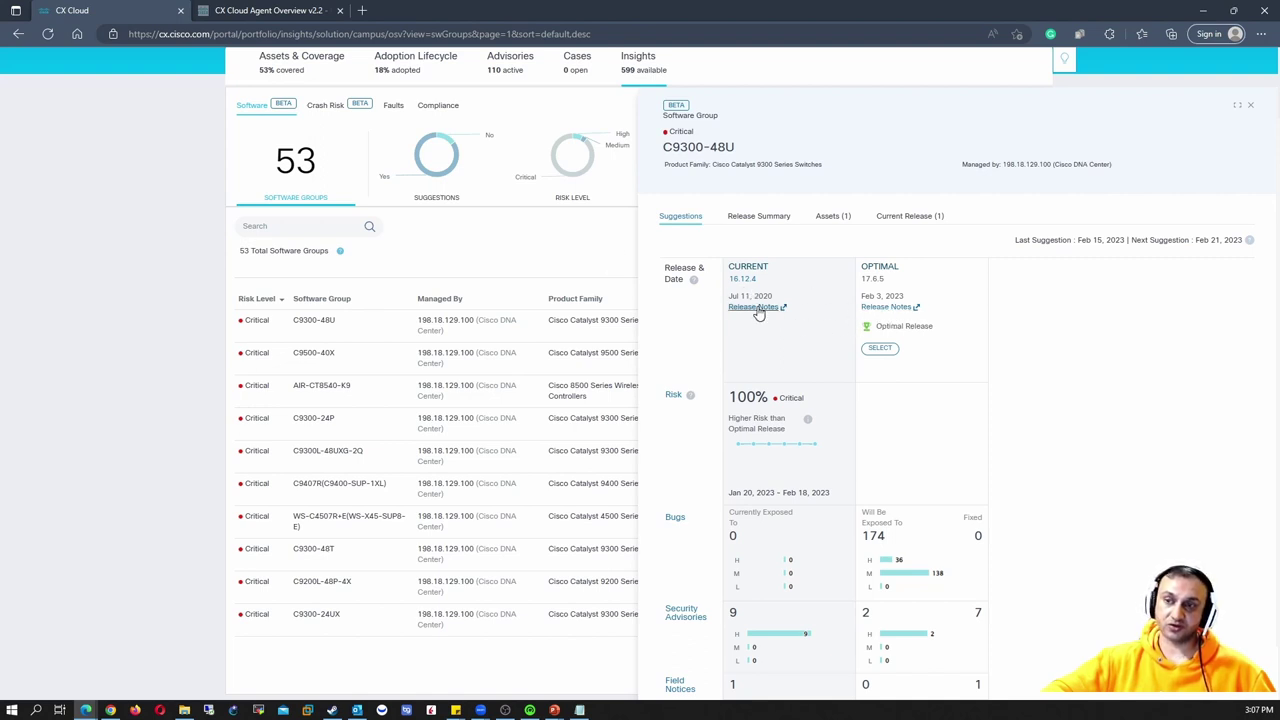
Open the Catalyst 9300 IOS XE 17.6.x release notes in a new tab, then return to CX Cloud.
{"action": "left_click", "coordinate": [886, 307]}
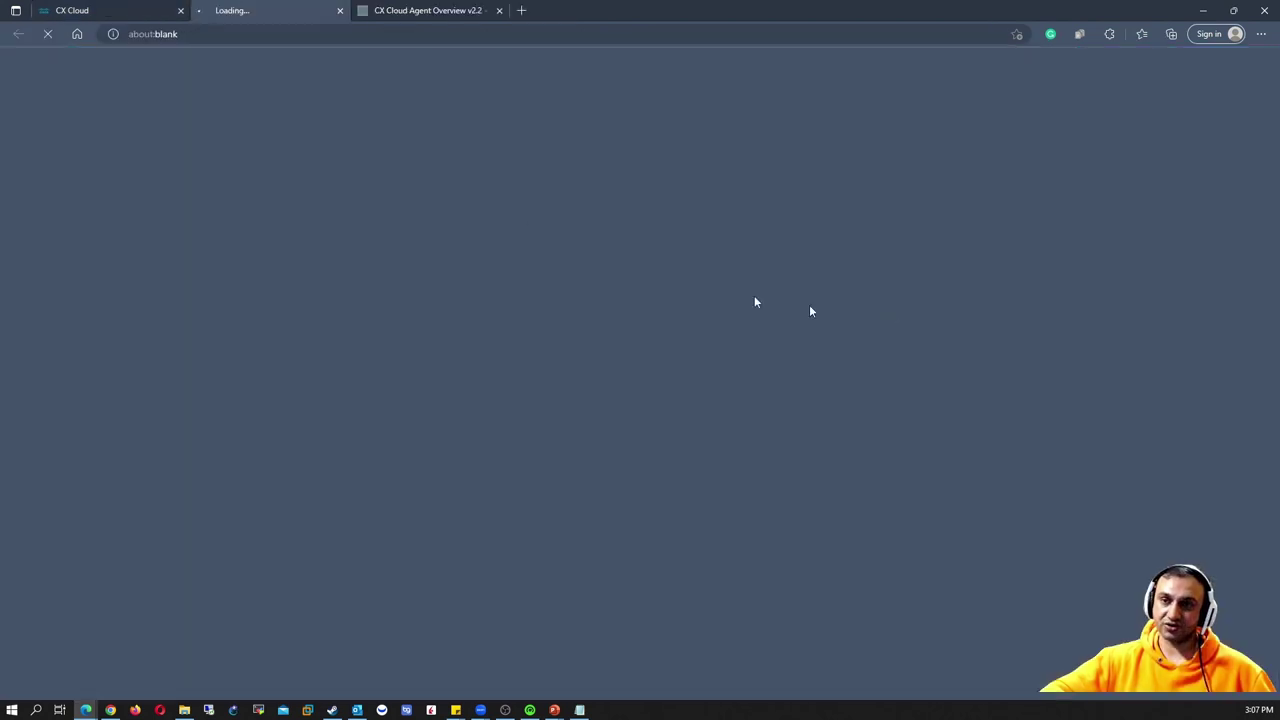
{"action": "scroll", "coordinate": [346, 497], "scroll_direction": "down", "scroll_amount": 20}
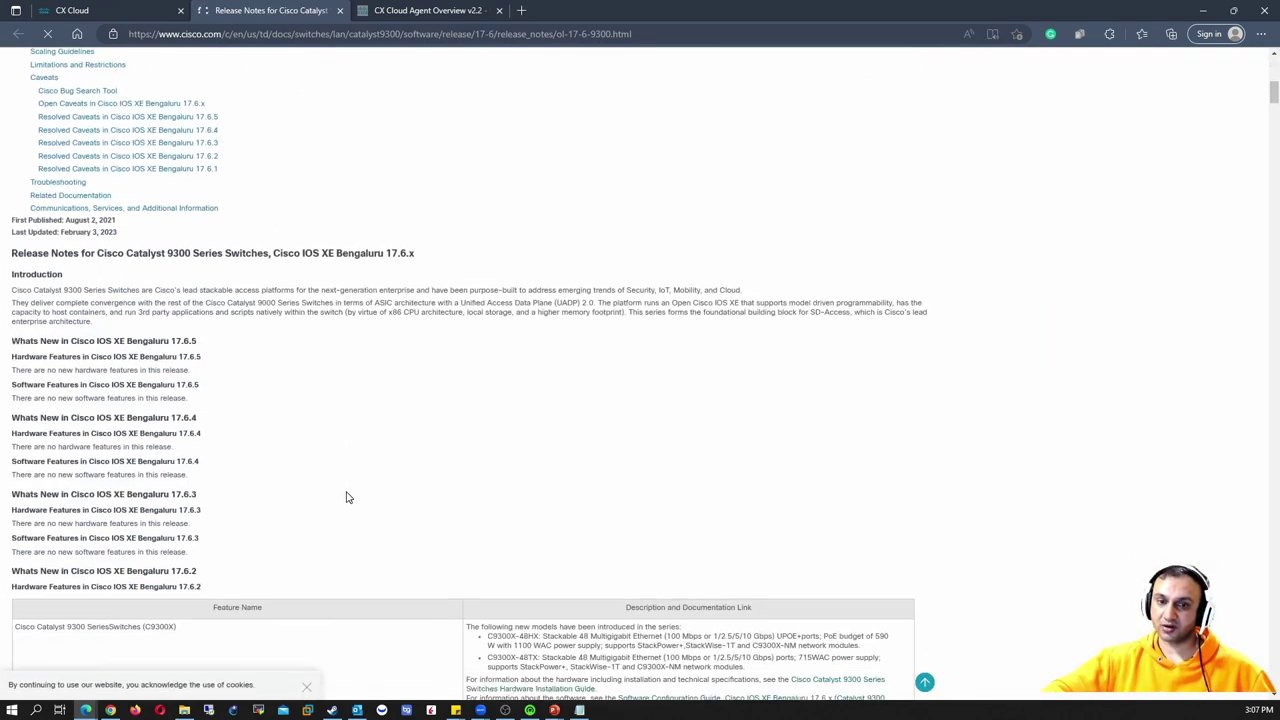
{"action": "scroll", "coordinate": [530, 461], "scroll_direction": "down", "scroll_amount": 15}
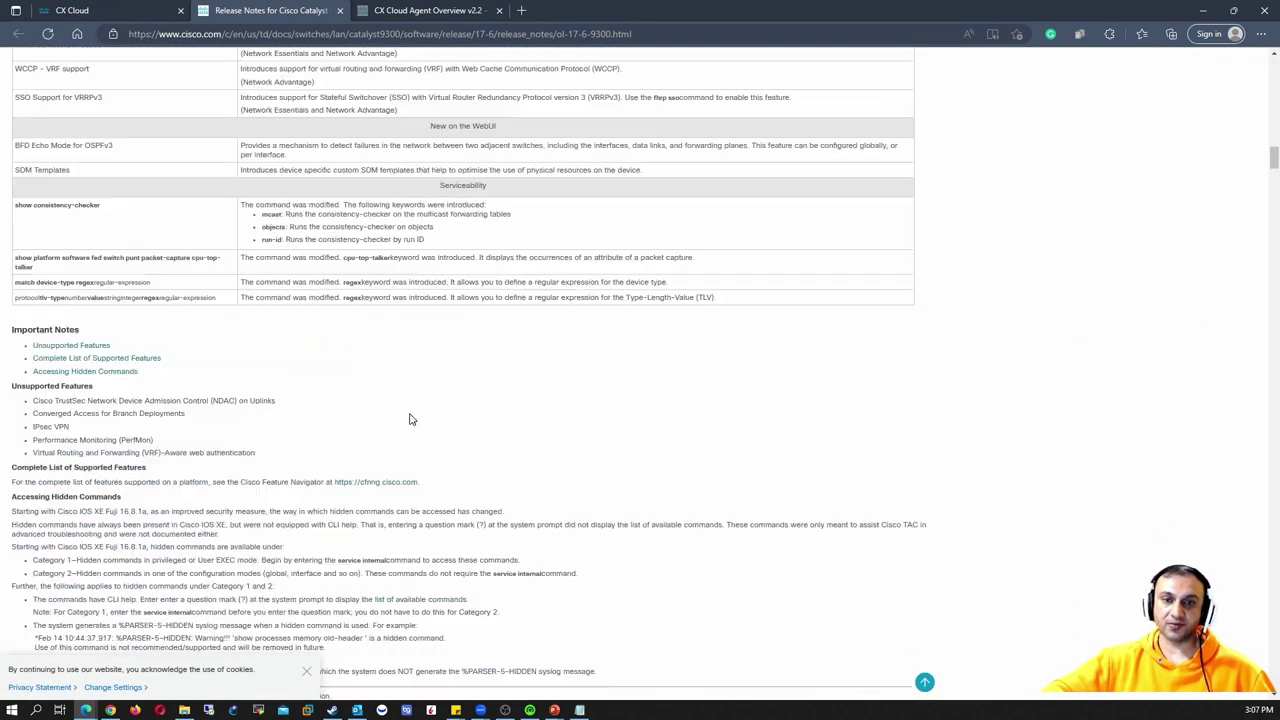
{"action": "left_click", "coordinate": [172, 8]}
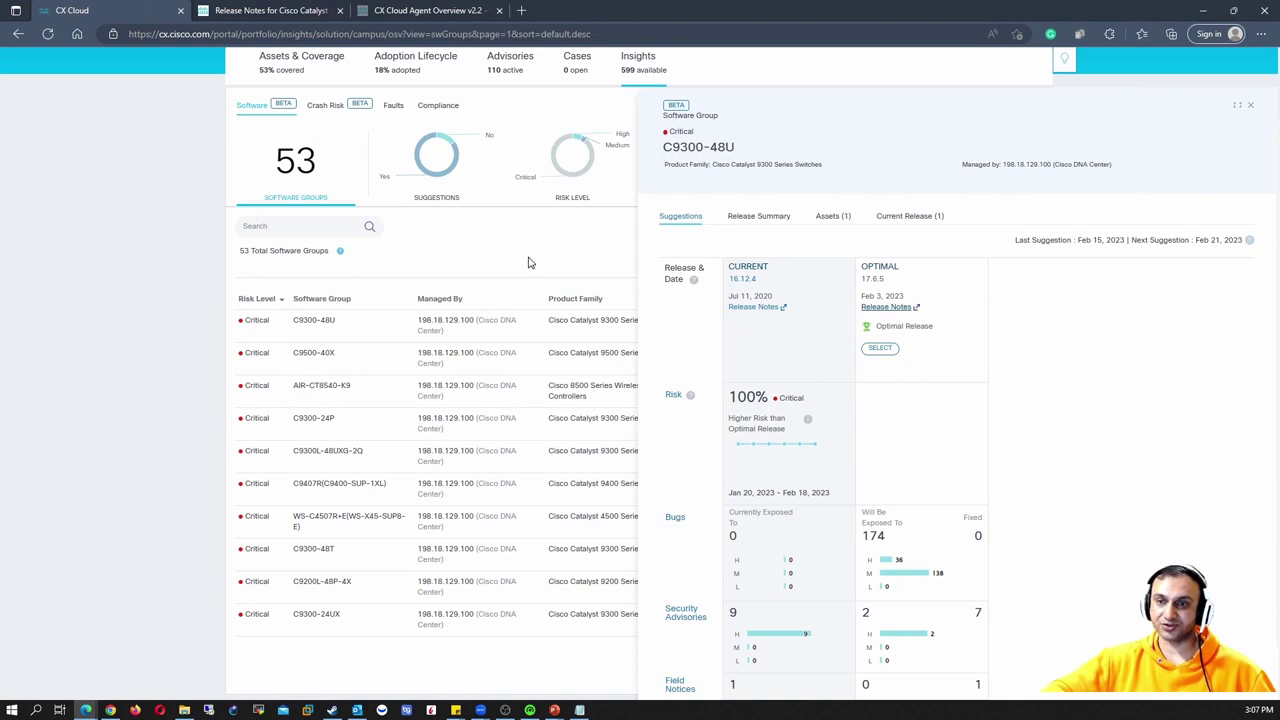
Close the C9300-48U software group panel and open Device_65_18_5_51's profile under Crash Risk.
{"action": "left_click", "coordinate": [531, 263]}
{"action": "scroll", "coordinate": [709, 367], "scroll_direction": "up", "scroll_amount": 1}
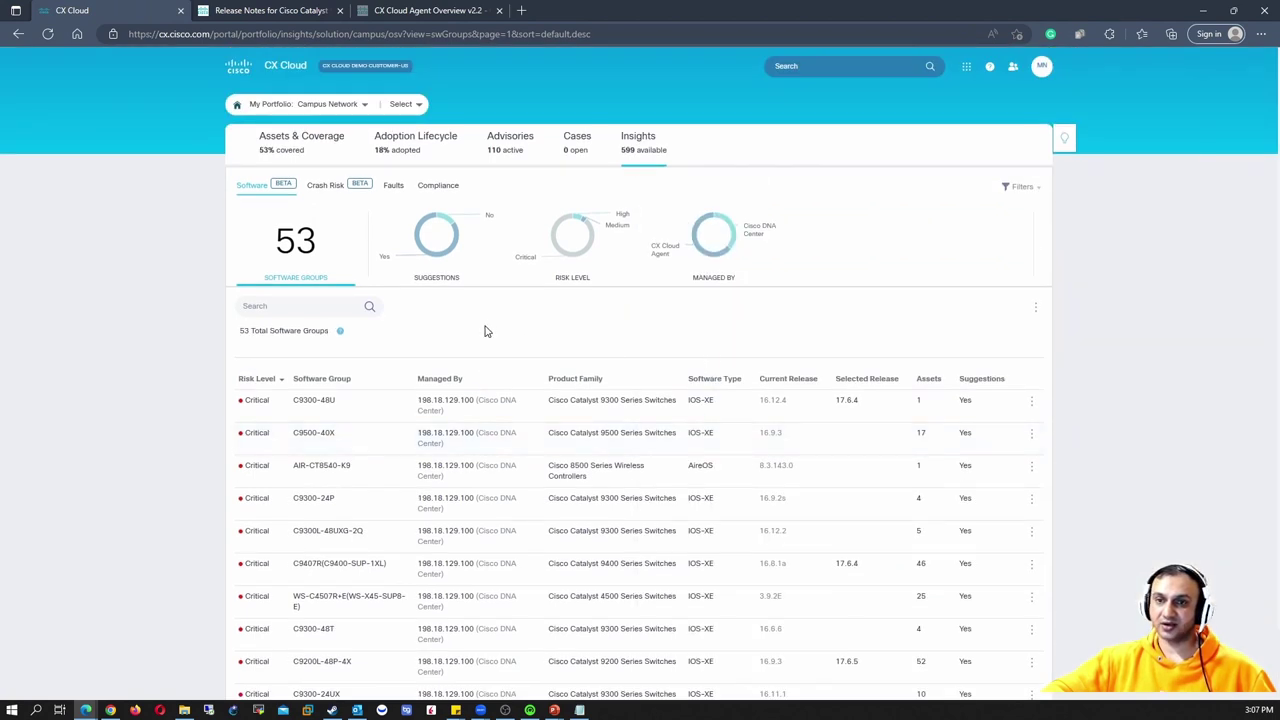
{"action": "left_click", "coordinate": [327, 187]}
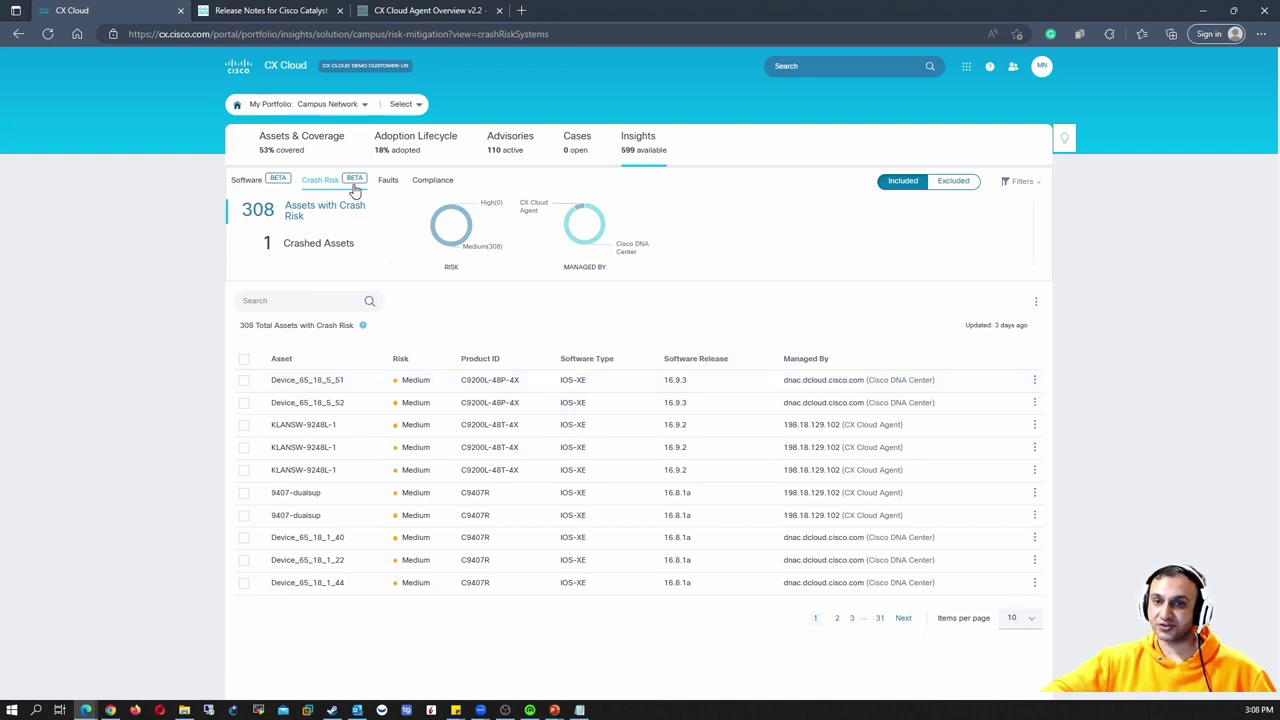
{"action": "left_click", "coordinate": [508, 386]}
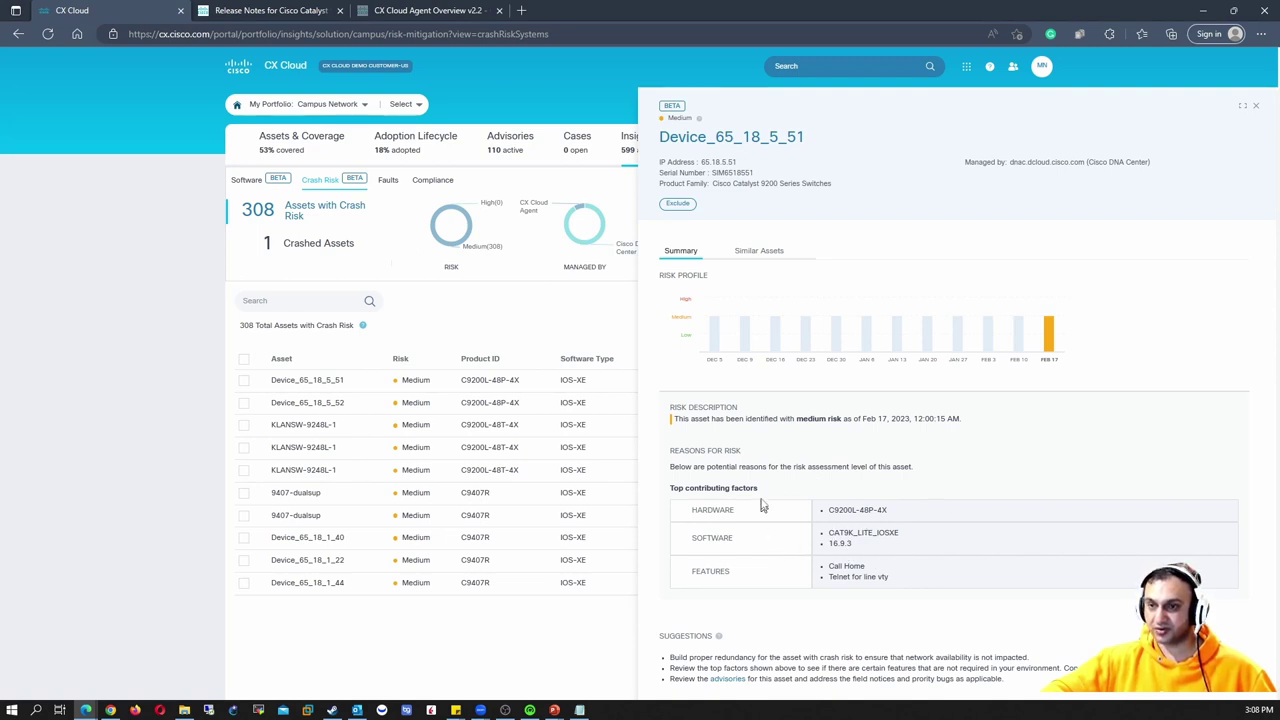
Review Device_65_18_5_51's top risk factors and cancel excluding it from crash risk assessment.
{"action": "left_click_drag", "start_coordinate": [758, 490], "coordinate": [684, 489]}
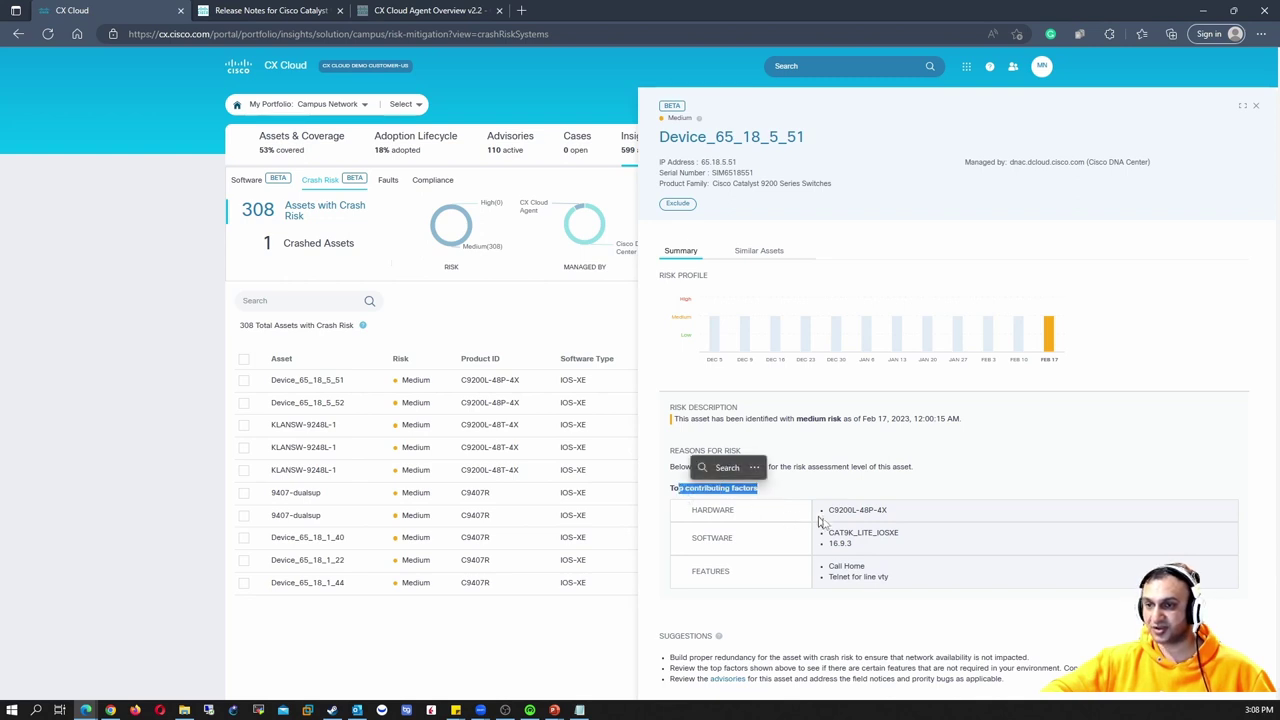
{"action": "left_click_drag", "start_coordinate": [840, 530], "coordinate": [866, 589]}
{"action": "left_click", "coordinate": [871, 591]}
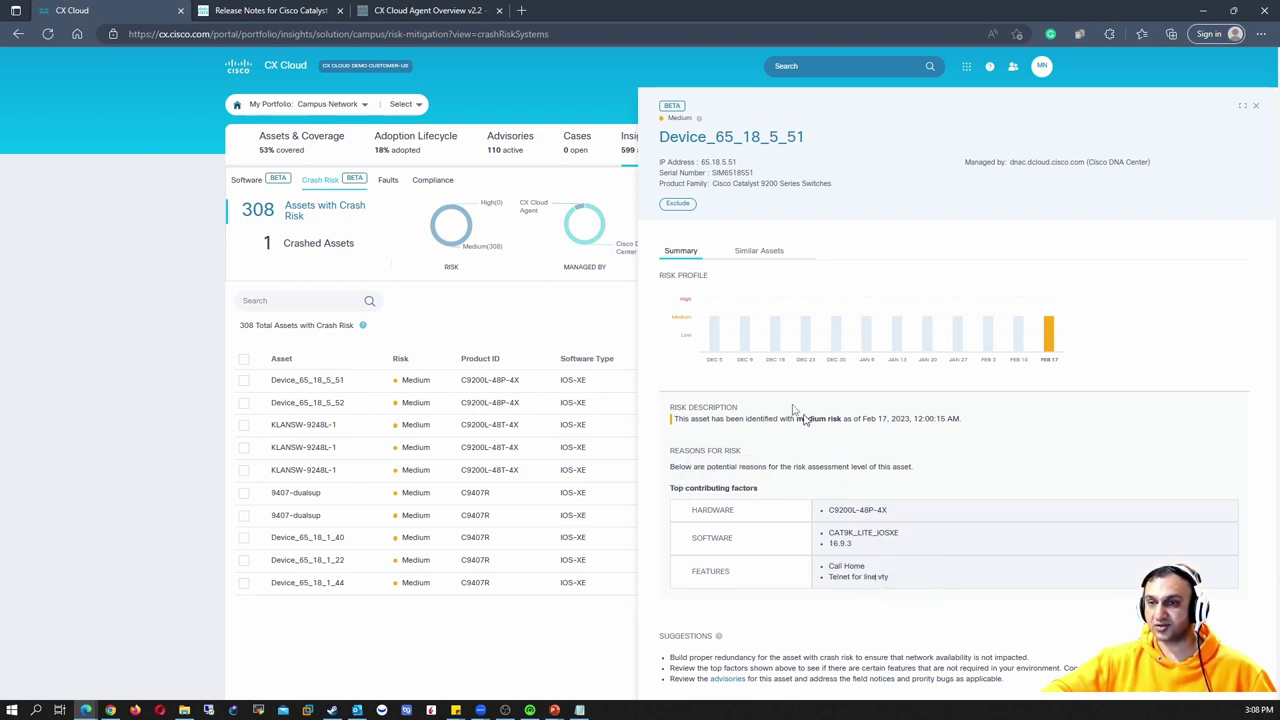
{"action": "left_click", "coordinate": [662, 208]}
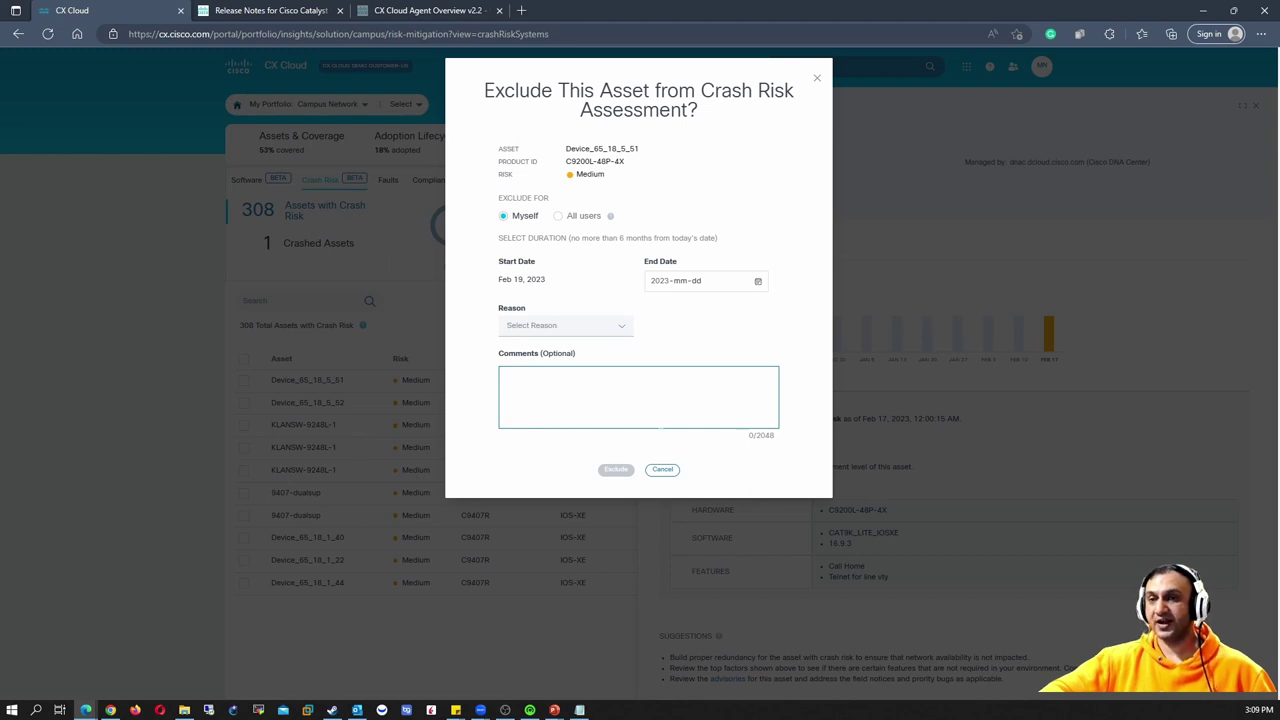
{"action": "left_click", "coordinate": [663, 470]}
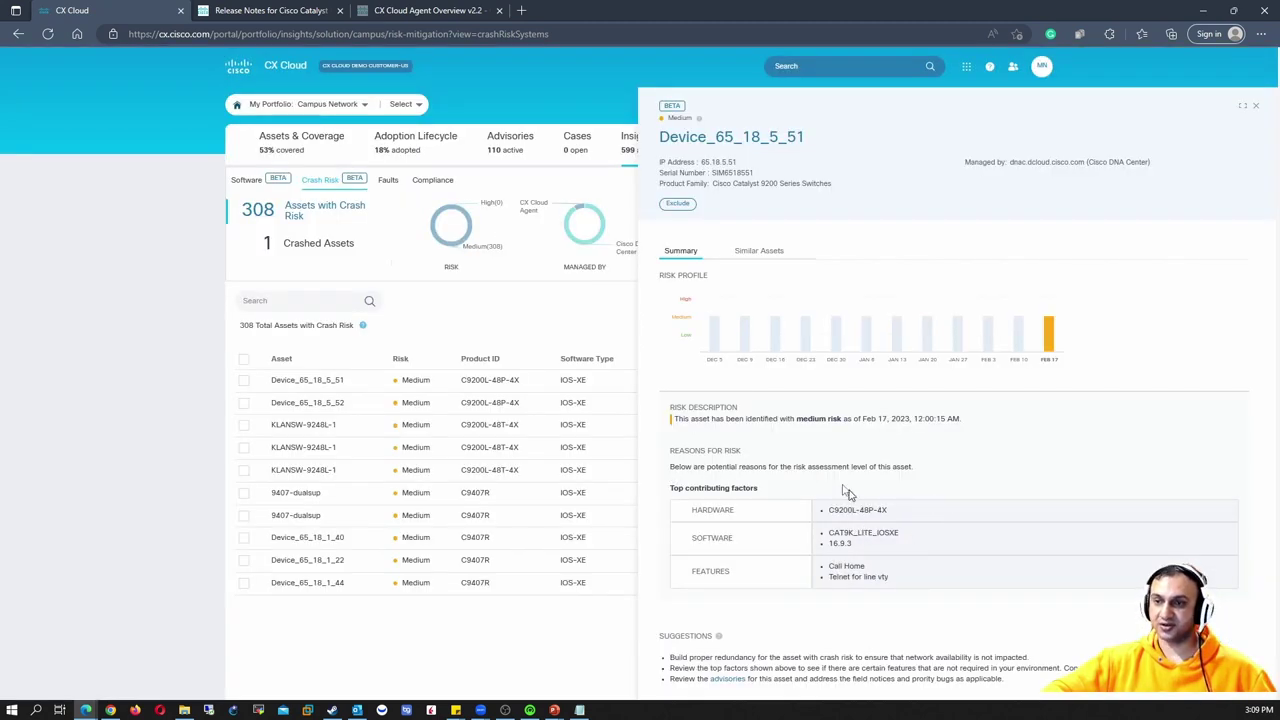
Check similar lower-risk assets, close the device details, and switch to Faults insights.
{"action": "left_click", "coordinate": [756, 252]}
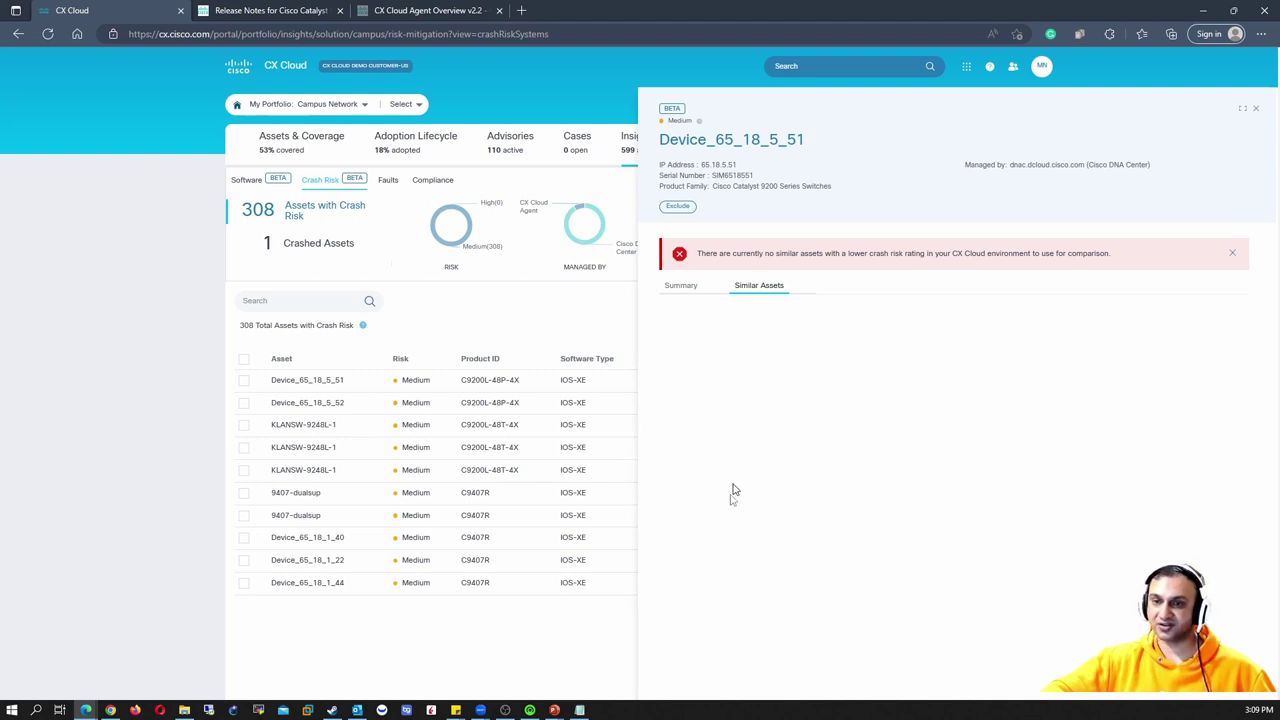
{"action": "left_click", "coordinate": [557, 330]}
{"action": "left_click", "coordinate": [399, 184]}
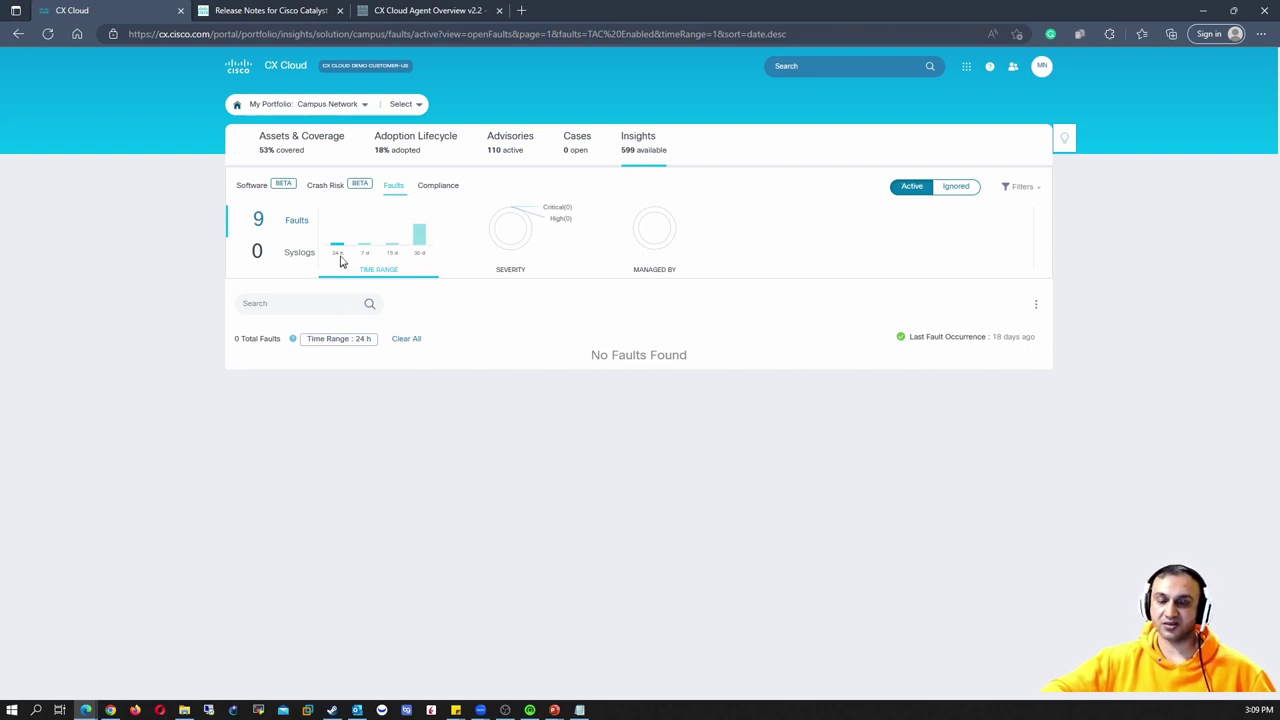
Show 30 days of faults and inspect PKI-3-CRL_FETCH_FAIL, abandoning the ignore rule.
{"action": "left_click", "coordinate": [420, 240]}
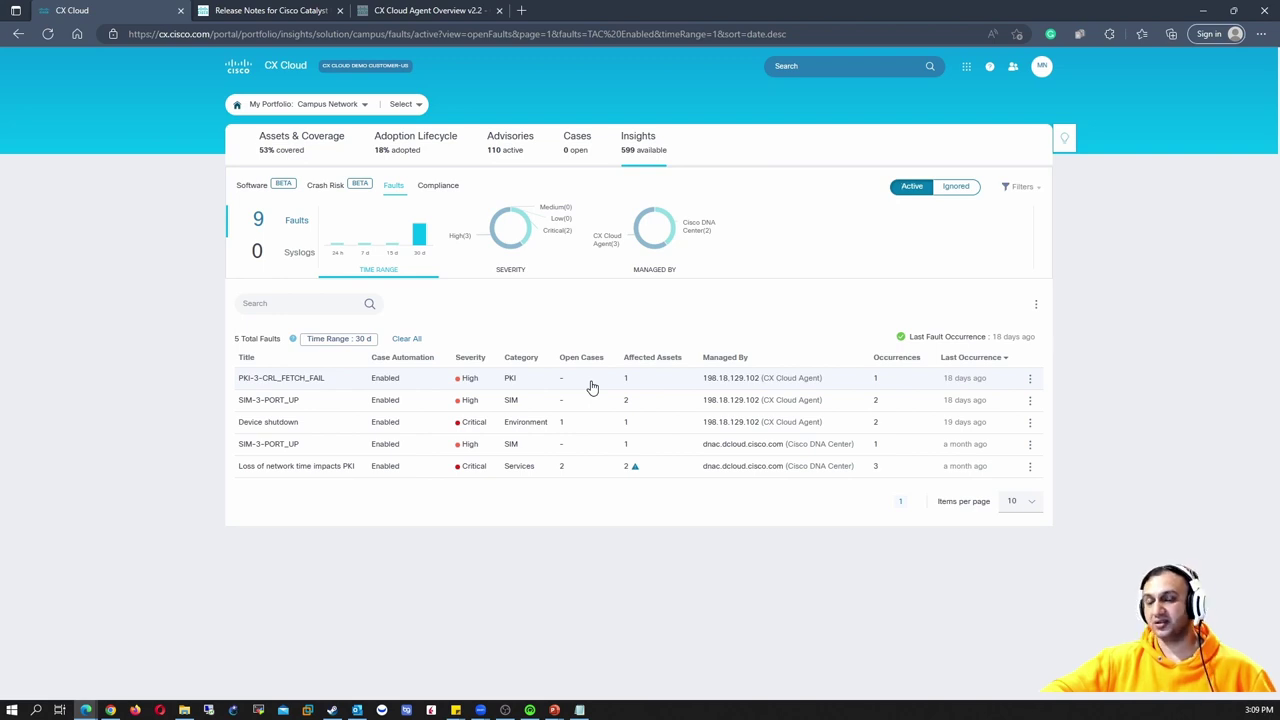
{"action": "left_click", "coordinate": [592, 387]}
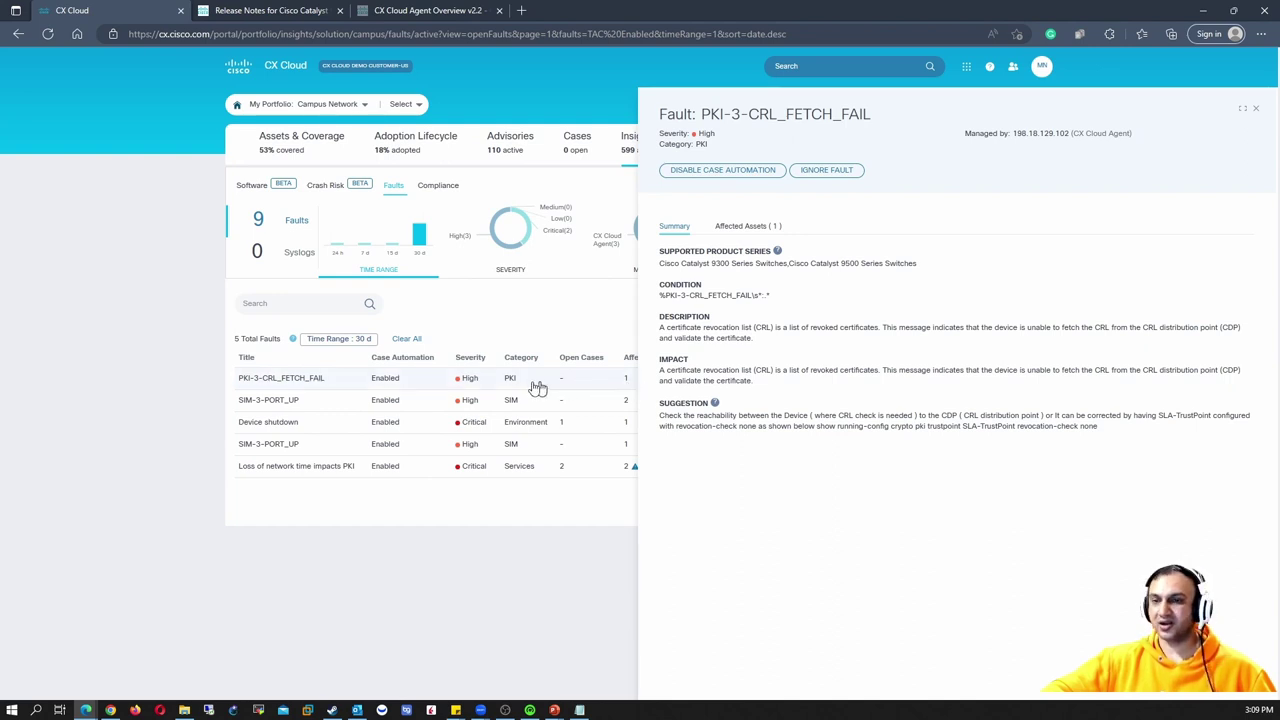
{"action": "left_click", "coordinate": [820, 172]}
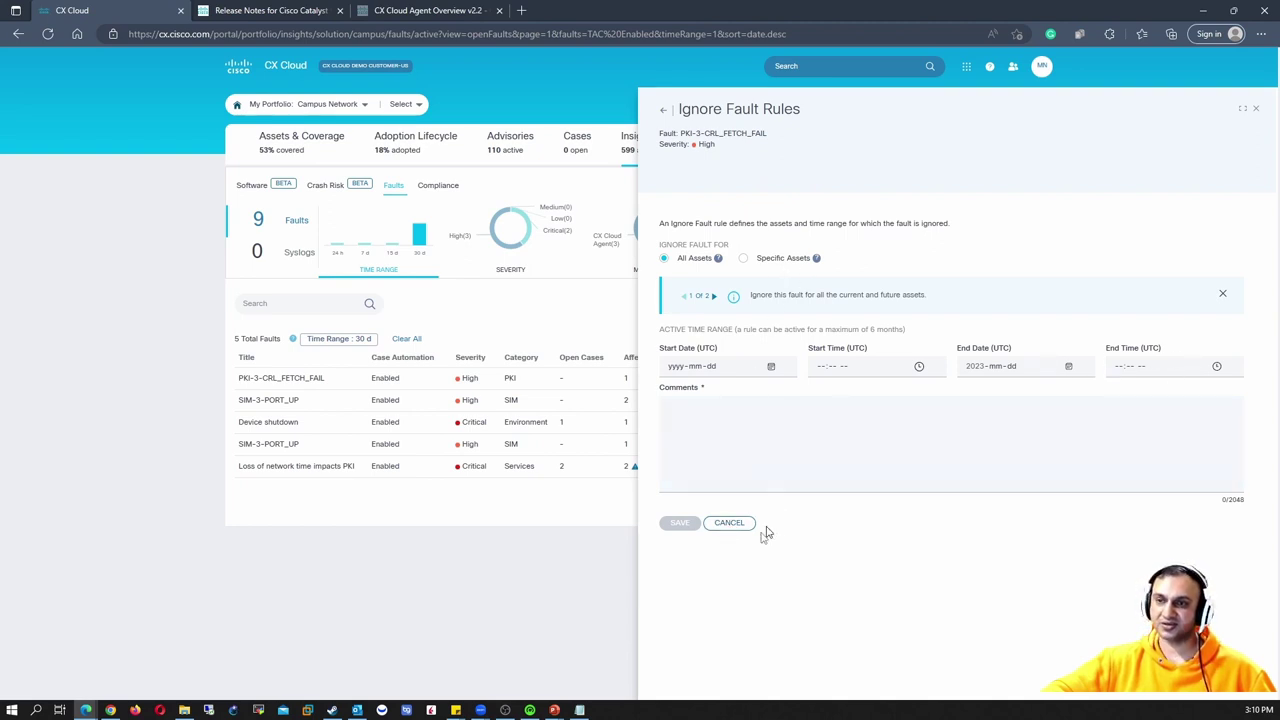
{"action": "left_click", "coordinate": [722, 524]}
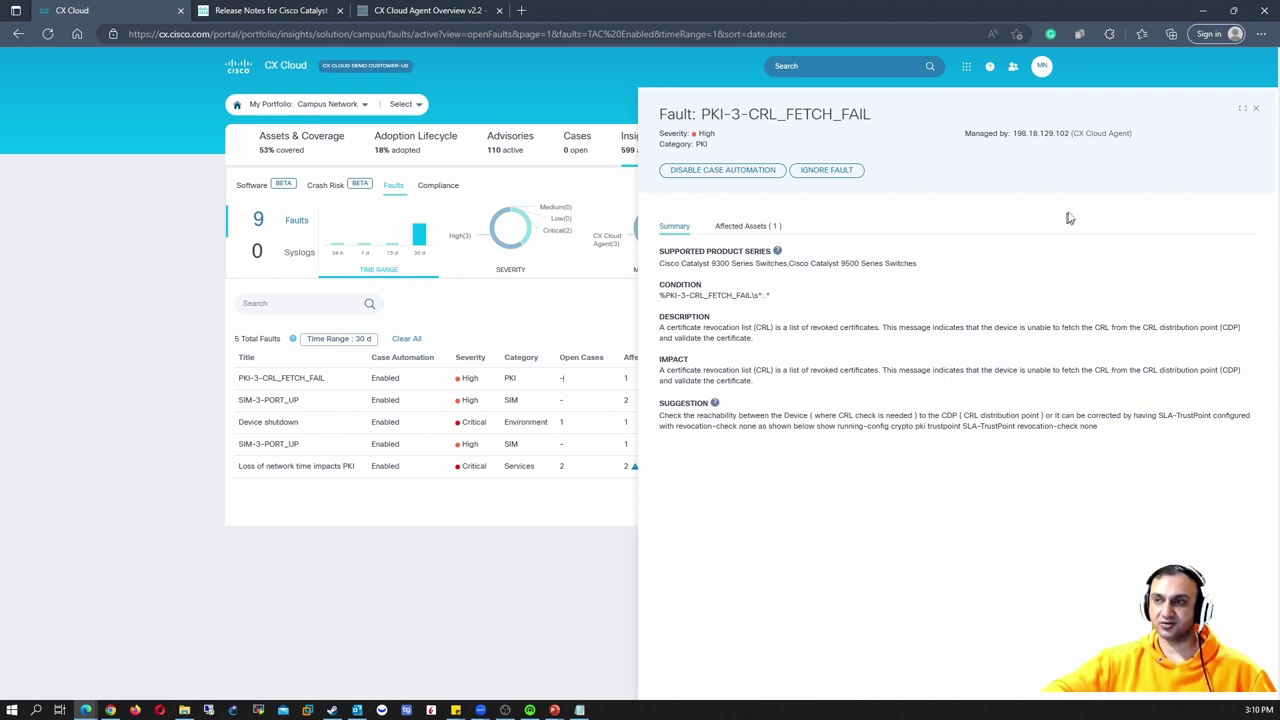
{"action": "left_click", "coordinate": [1256, 108]}
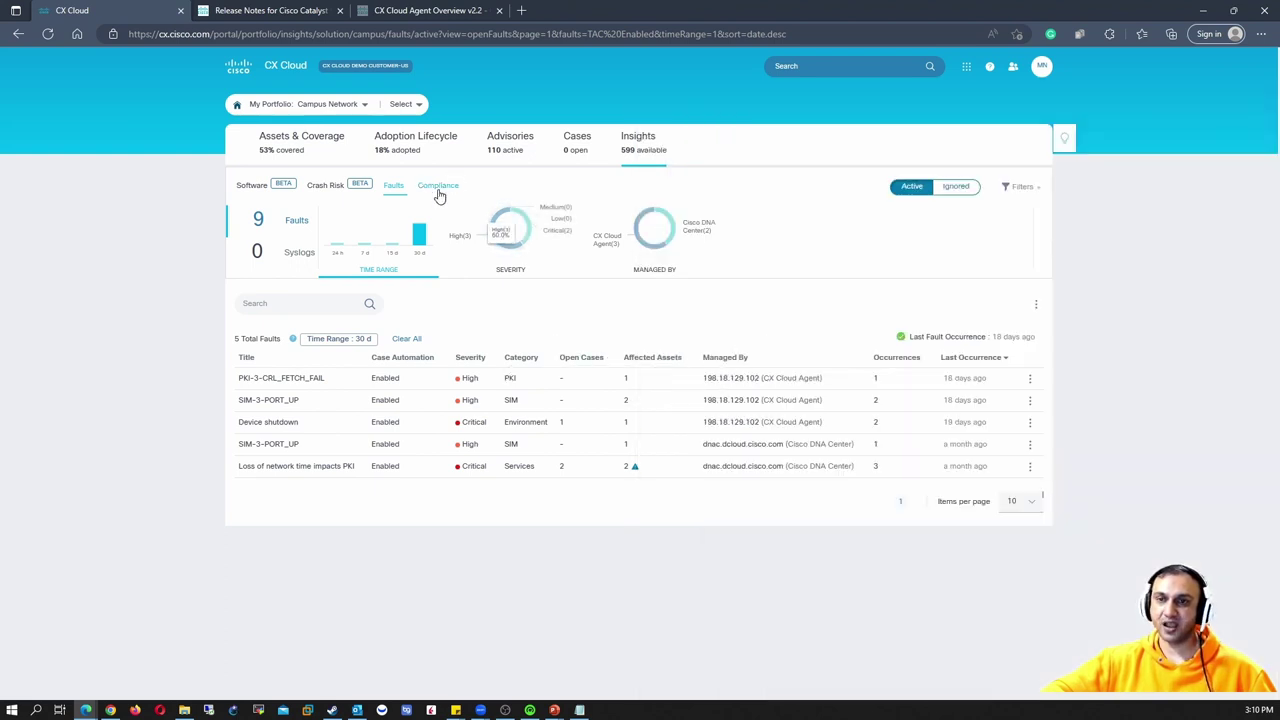
On Compliance, glance at waivers, then open the 'SSH version 2 should be configured' violation.
{"action": "left_click", "coordinate": [438, 185]}
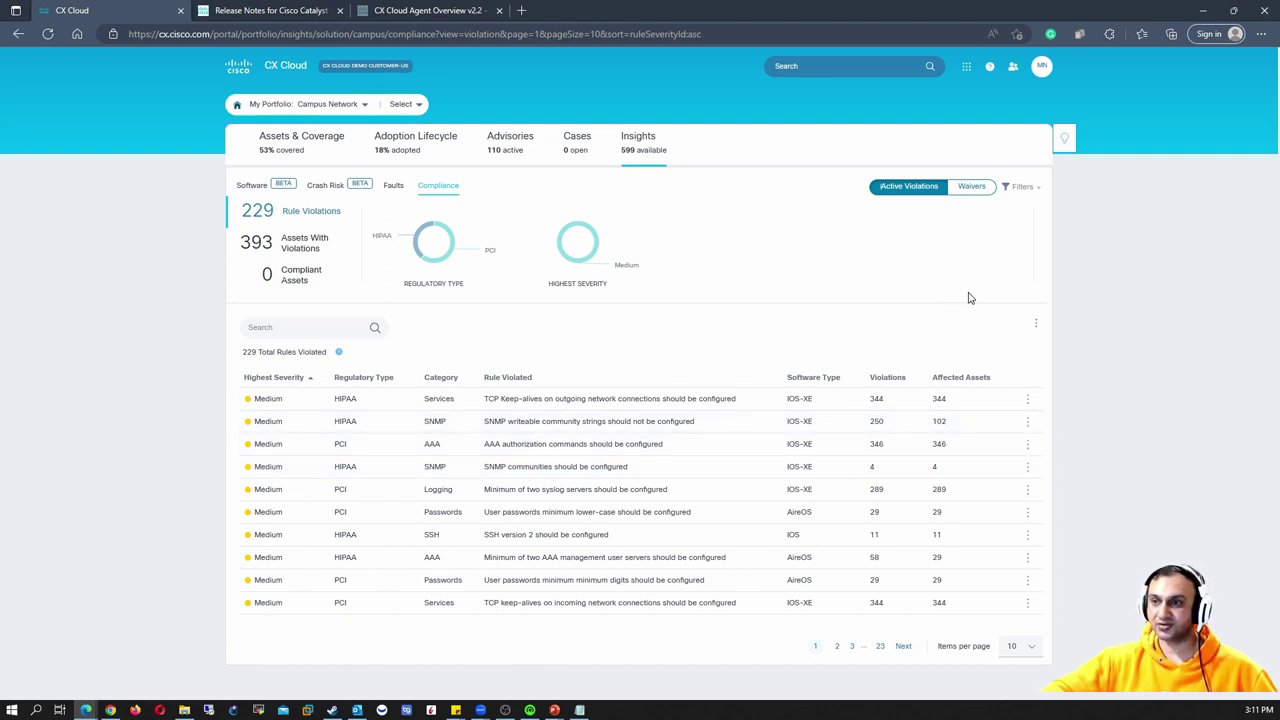
{"action": "left_click", "coordinate": [972, 190]}
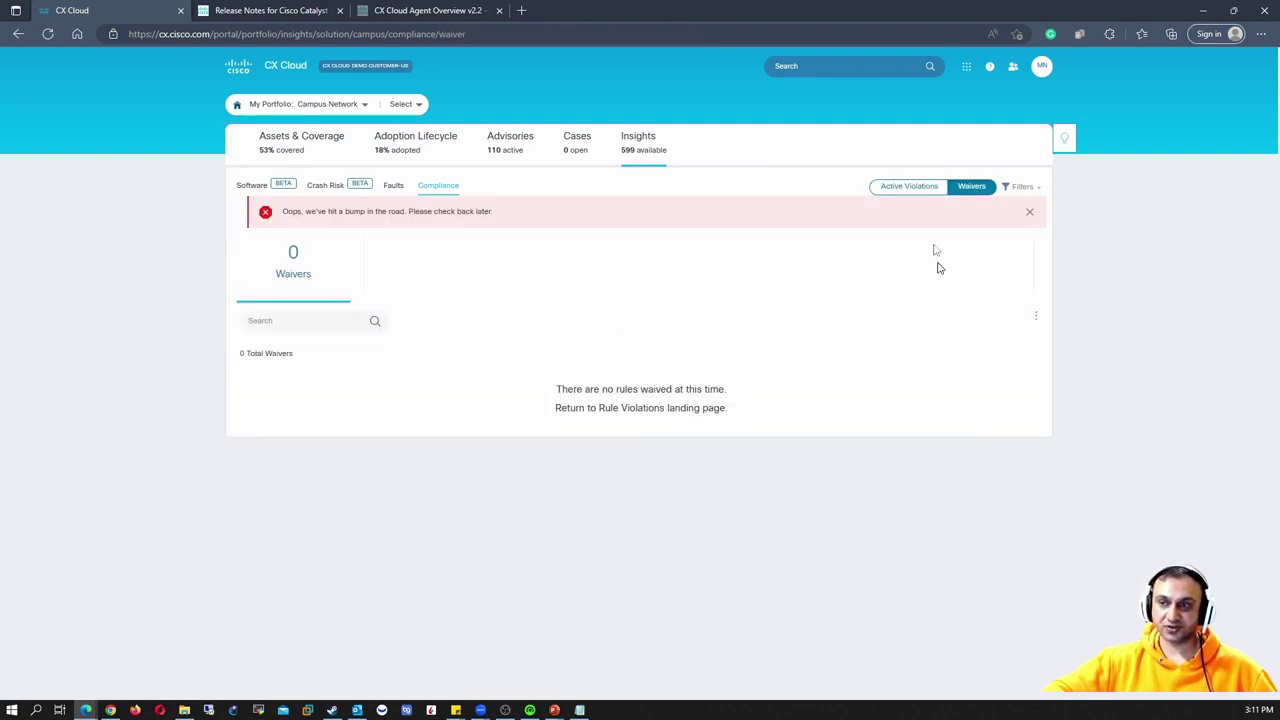
{"action": "left_click", "coordinate": [915, 187]}
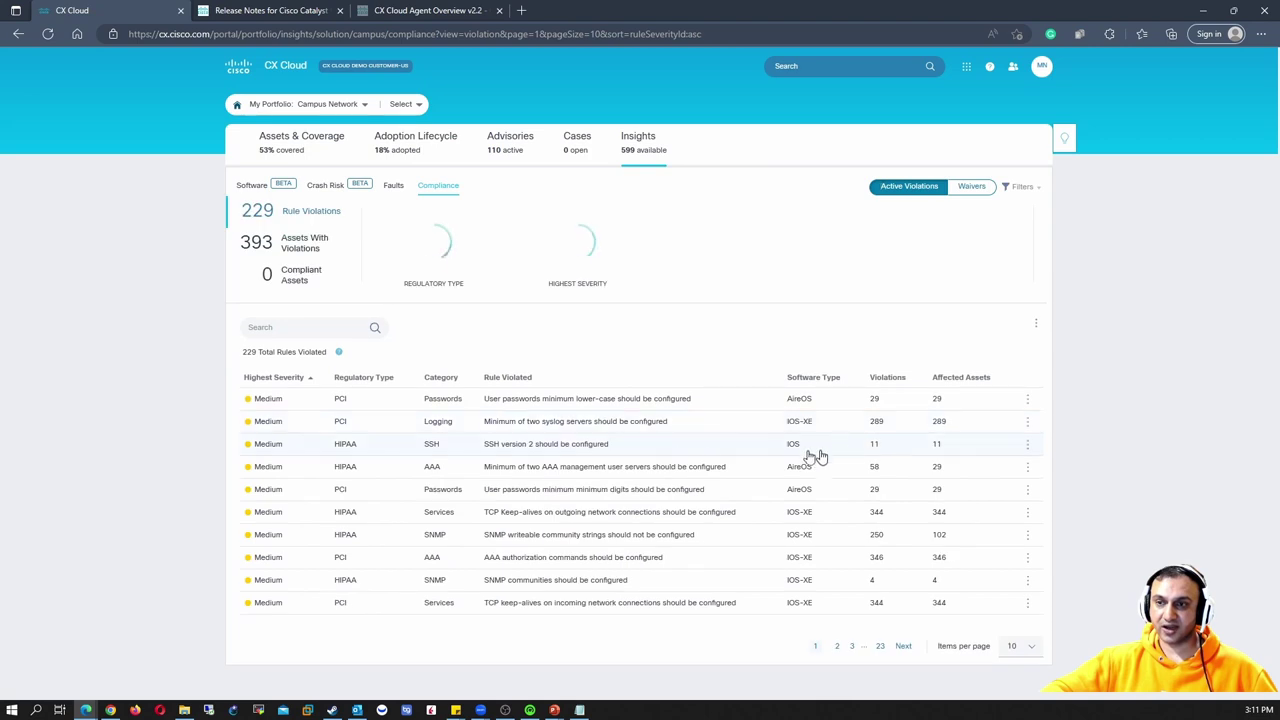
{"action": "left_click", "coordinate": [553, 453]}
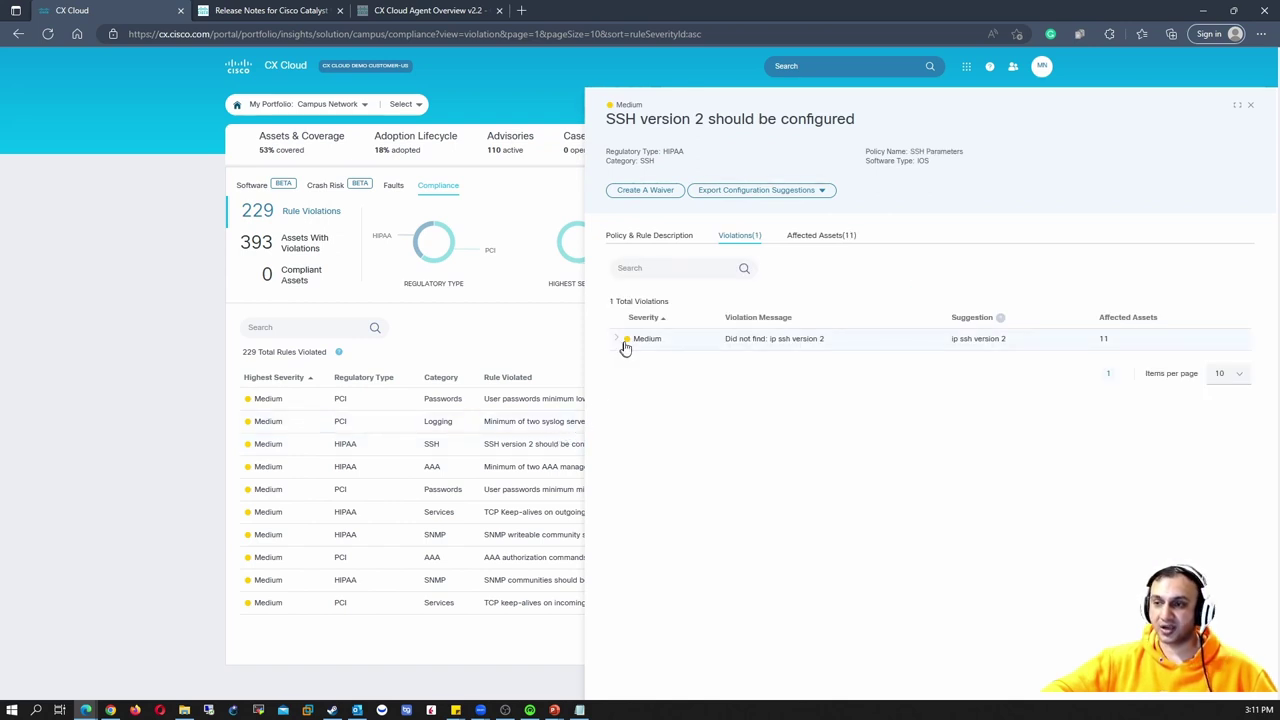
Create a waiver for Device_48_0_1_92 ending 2023-02-28 with comment 'important' and save it.
{"action": "left_click", "coordinate": [657, 199]}
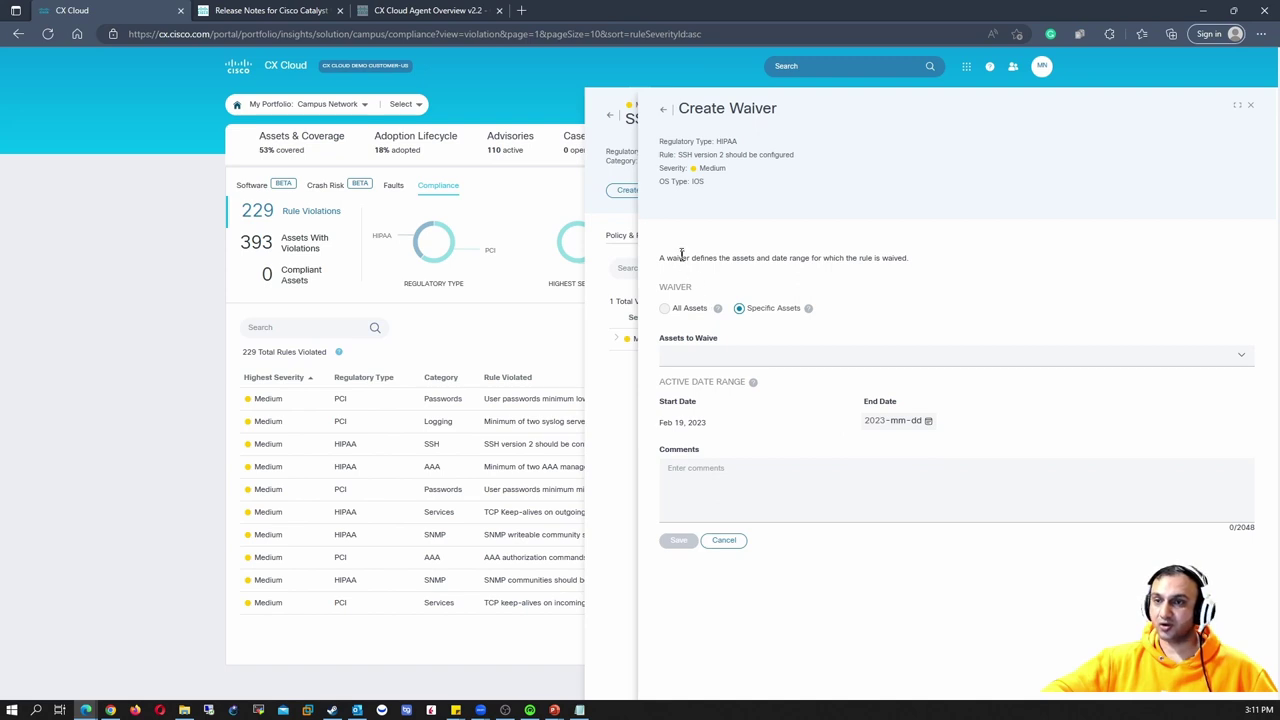
{"action": "left_click", "coordinate": [765, 356]}
{"action": "left_click", "coordinate": [890, 466]}
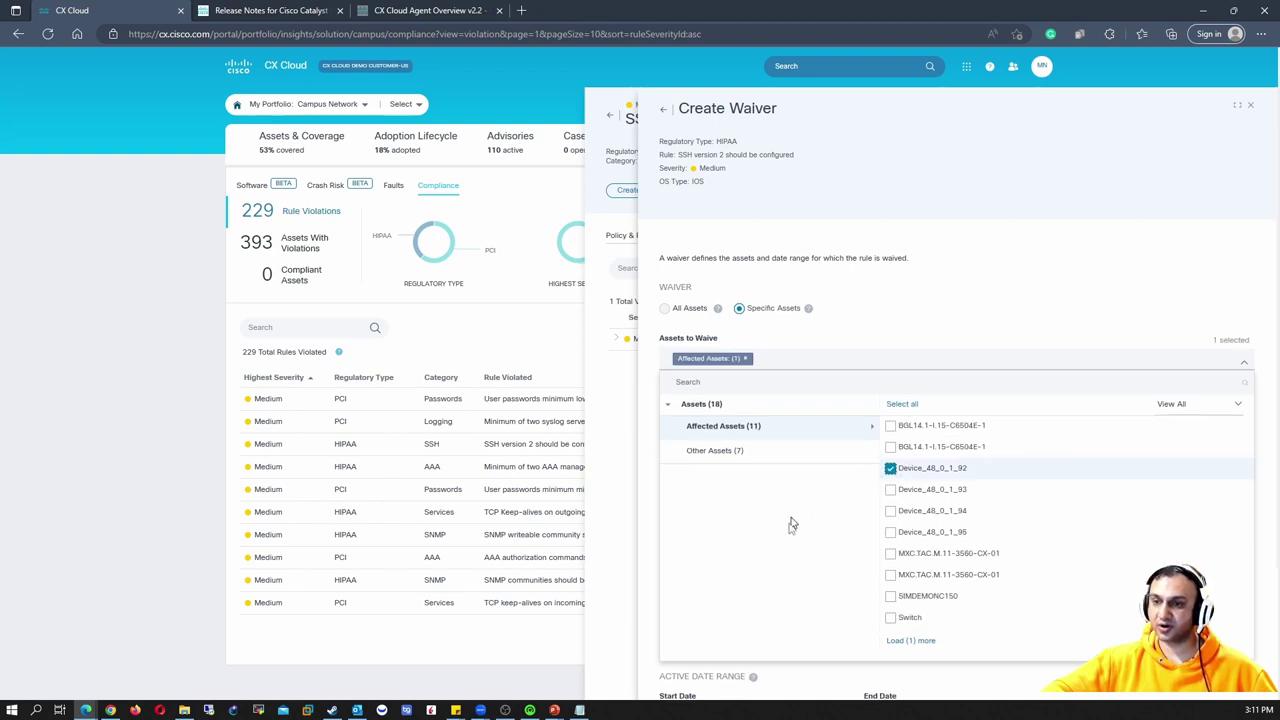
{"action": "left_click", "coordinate": [1244, 366]}
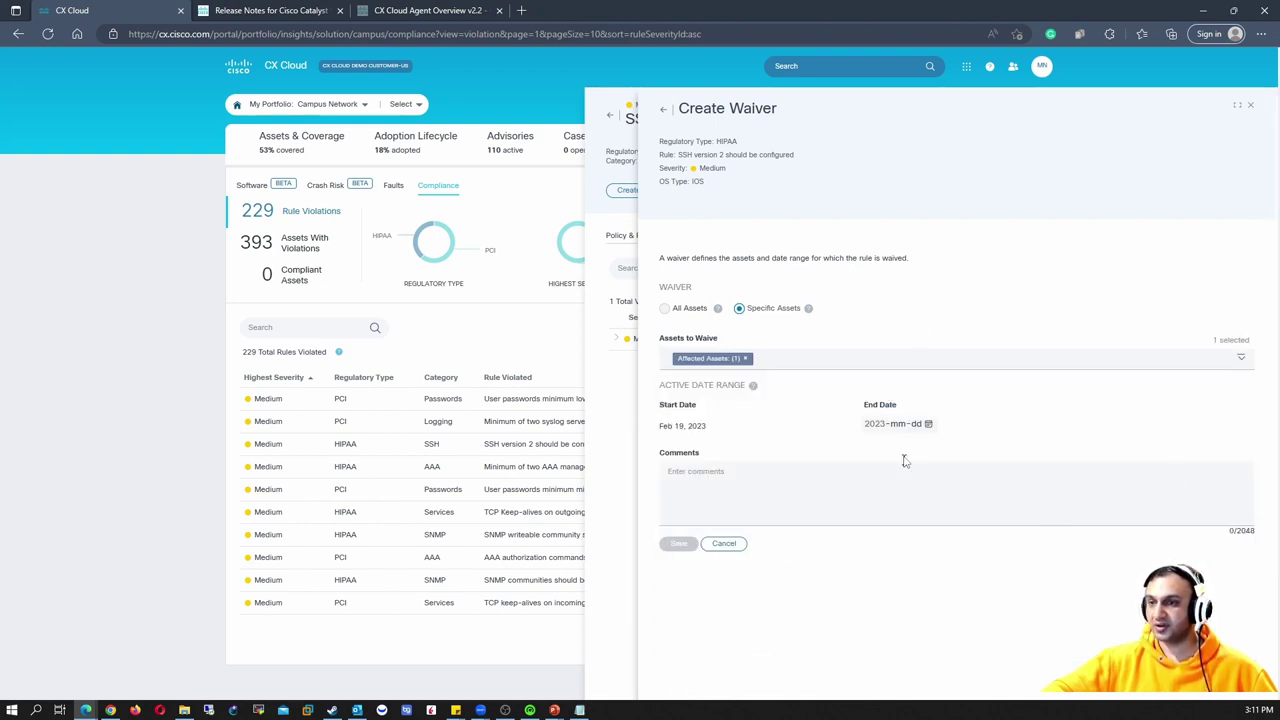
{"action": "left_click", "coordinate": [927, 425]}
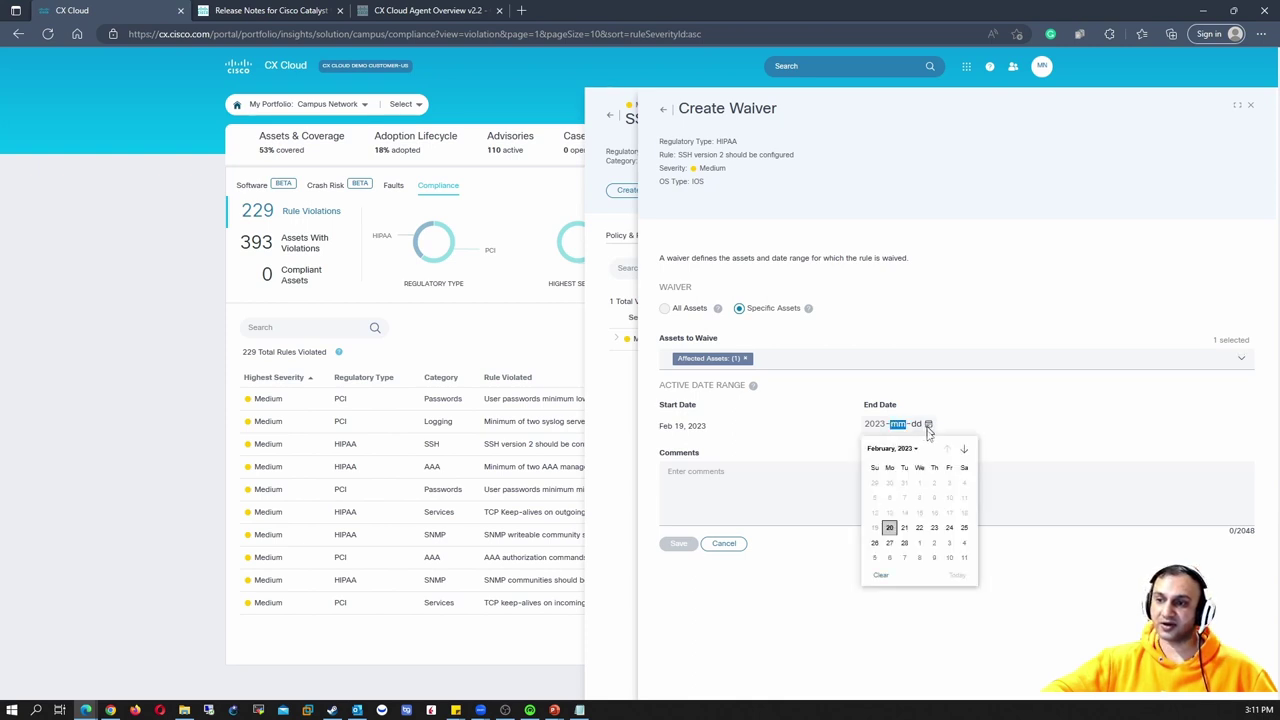
{"action": "left_click", "coordinate": [904, 543]}
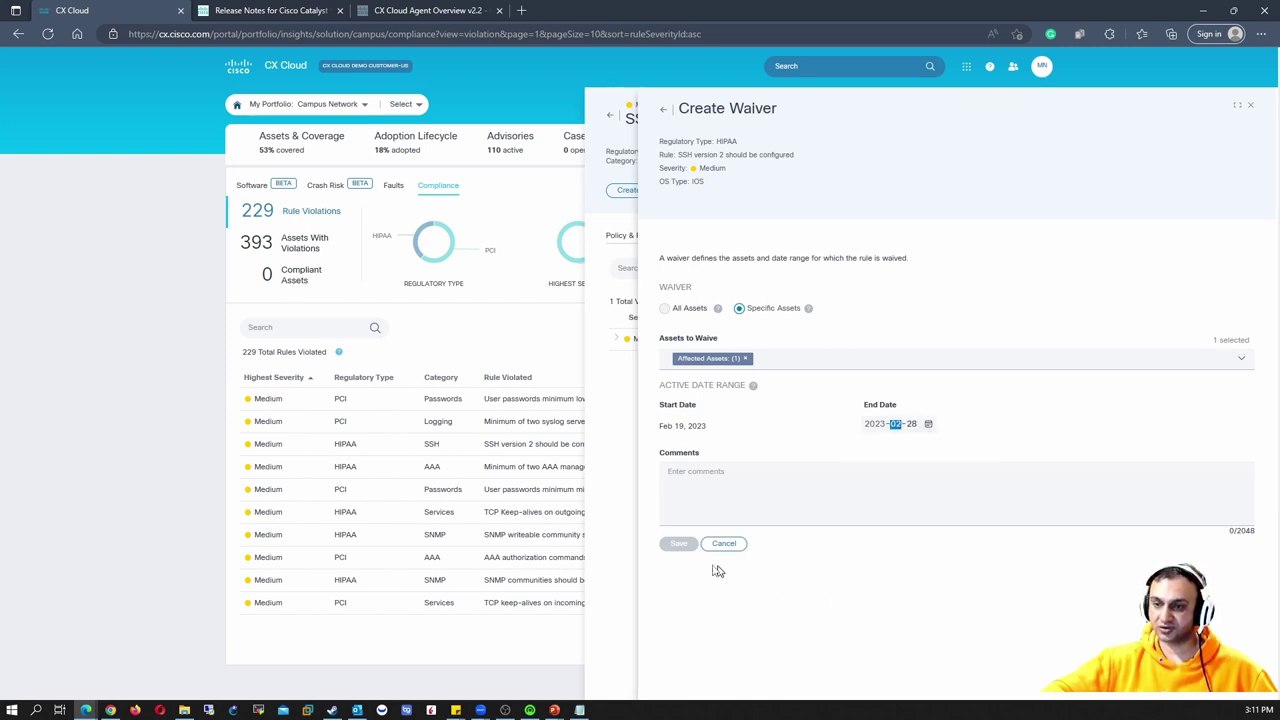
{"action": "key", "text": "Tab"}
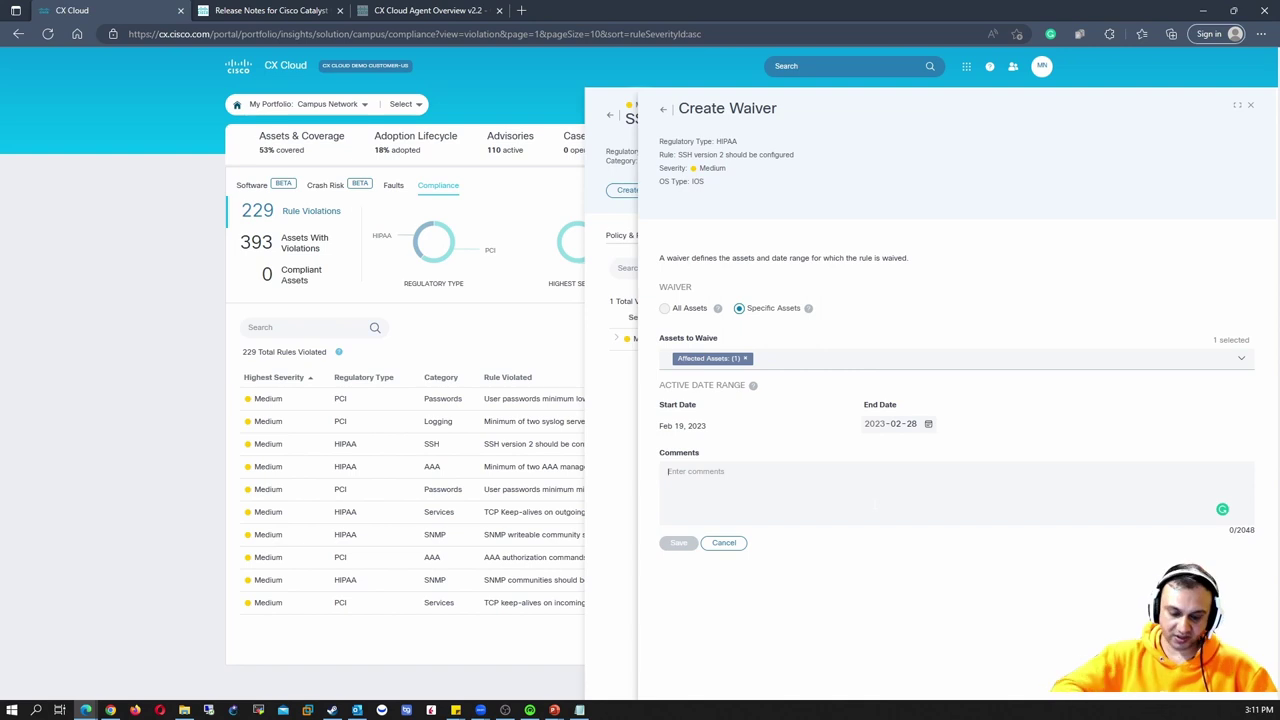
{"action": "type", "text": "impor"}
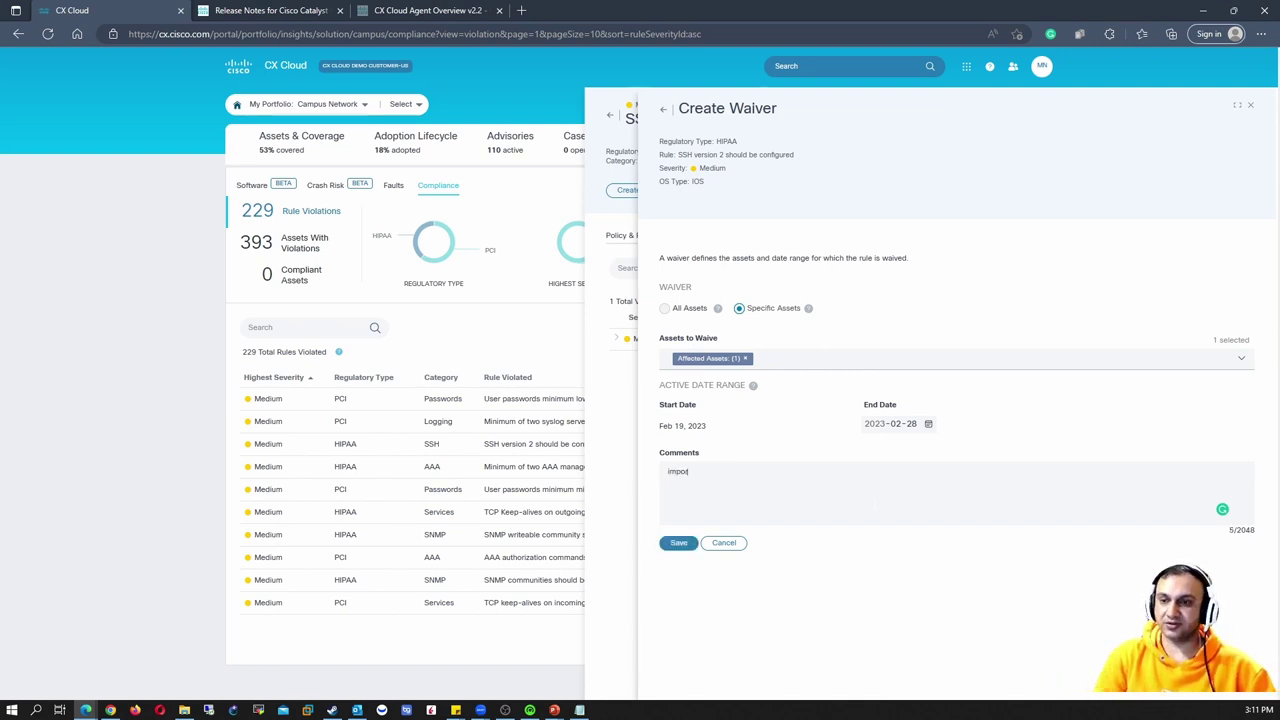
{"action": "type", "text": "tant"}
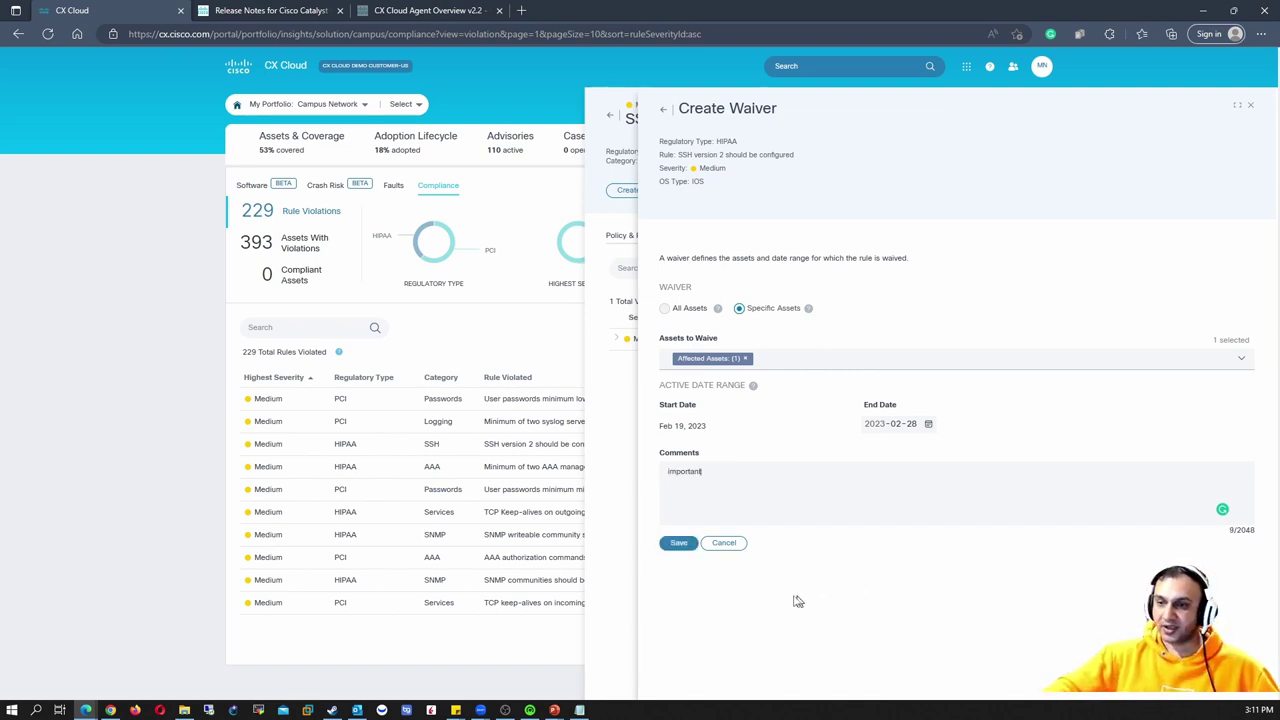
{"action": "left_click", "coordinate": [682, 545]}
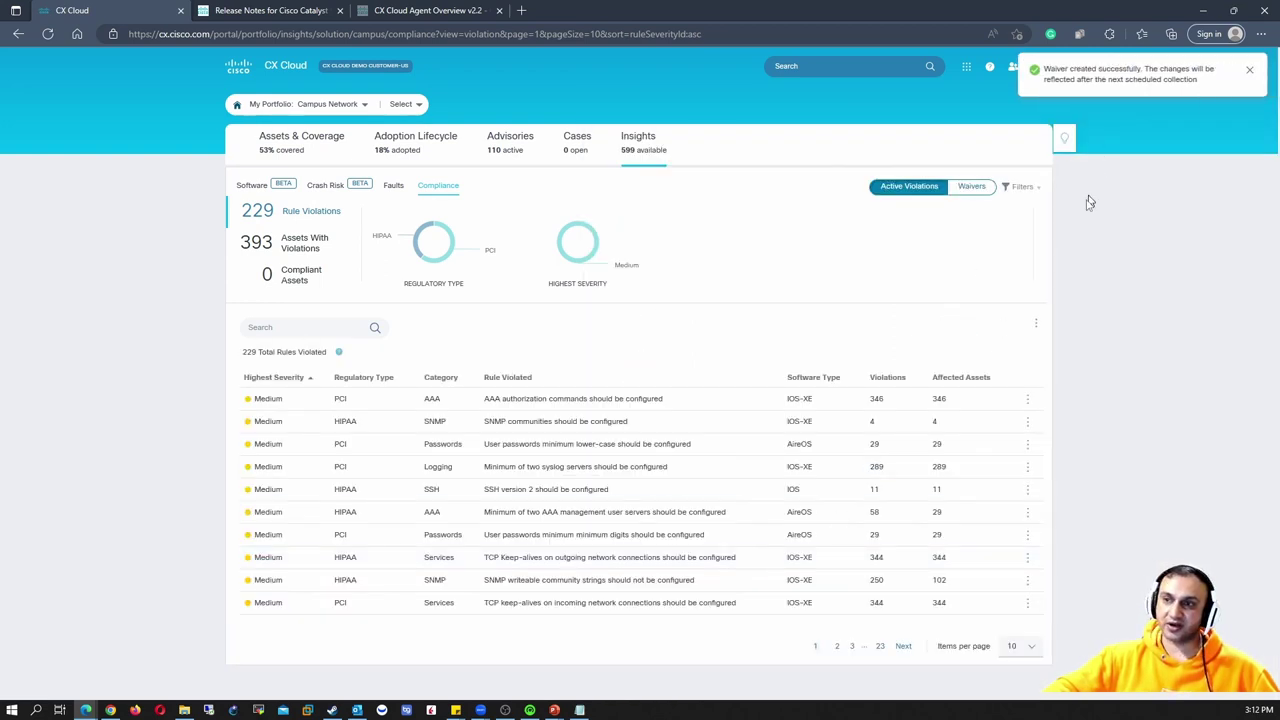
List compliance waivers to confirm the new SSH version 2 waiver, then bring up Platform Suite.
{"action": "left_click", "coordinate": [966, 192]}
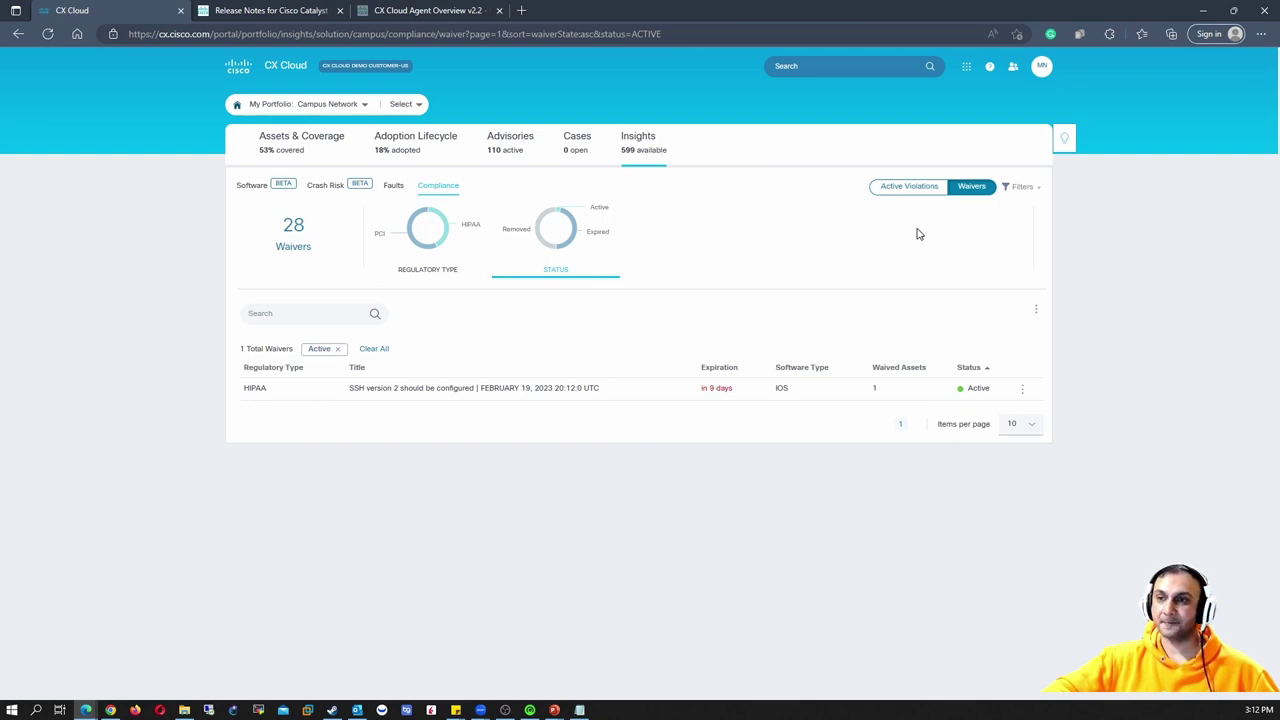
{"action": "left_click", "coordinate": [966, 70]}
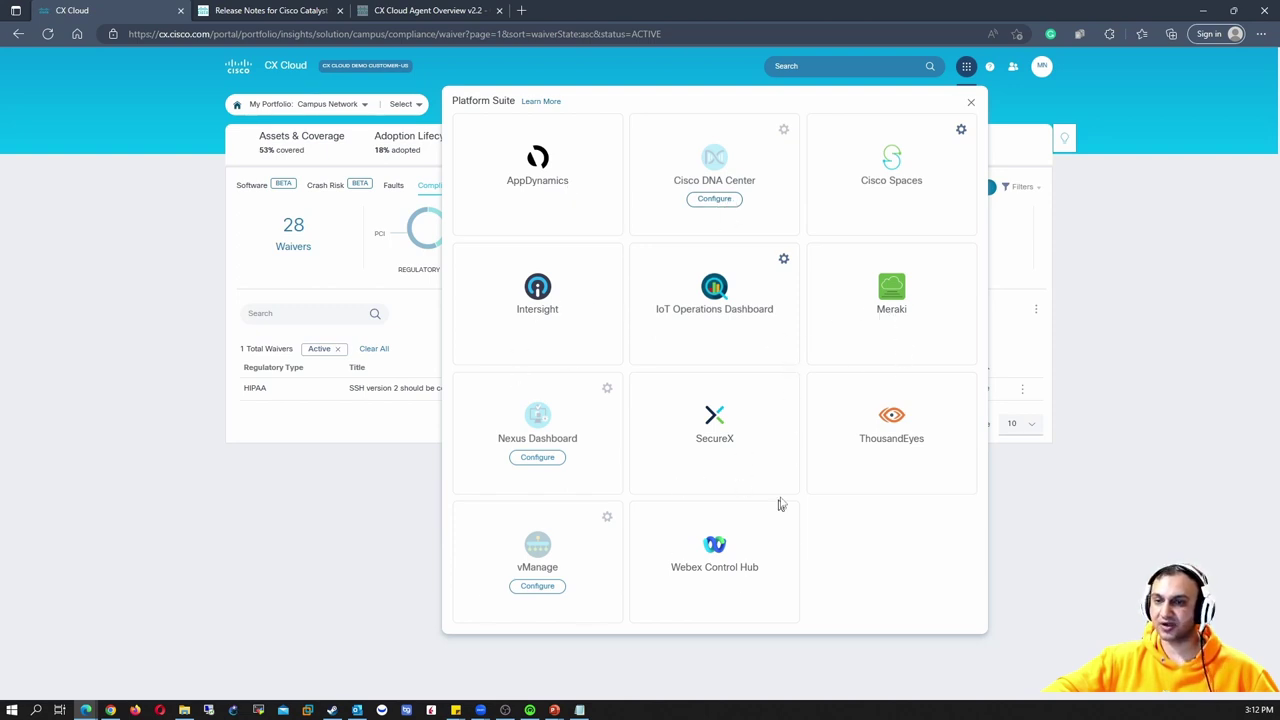
Launch SecureX in a new tab, close Platform Suite, and go to the CX Cloud Agent Overview v2.2 tab.
{"action": "left_click", "coordinate": [716, 420]}
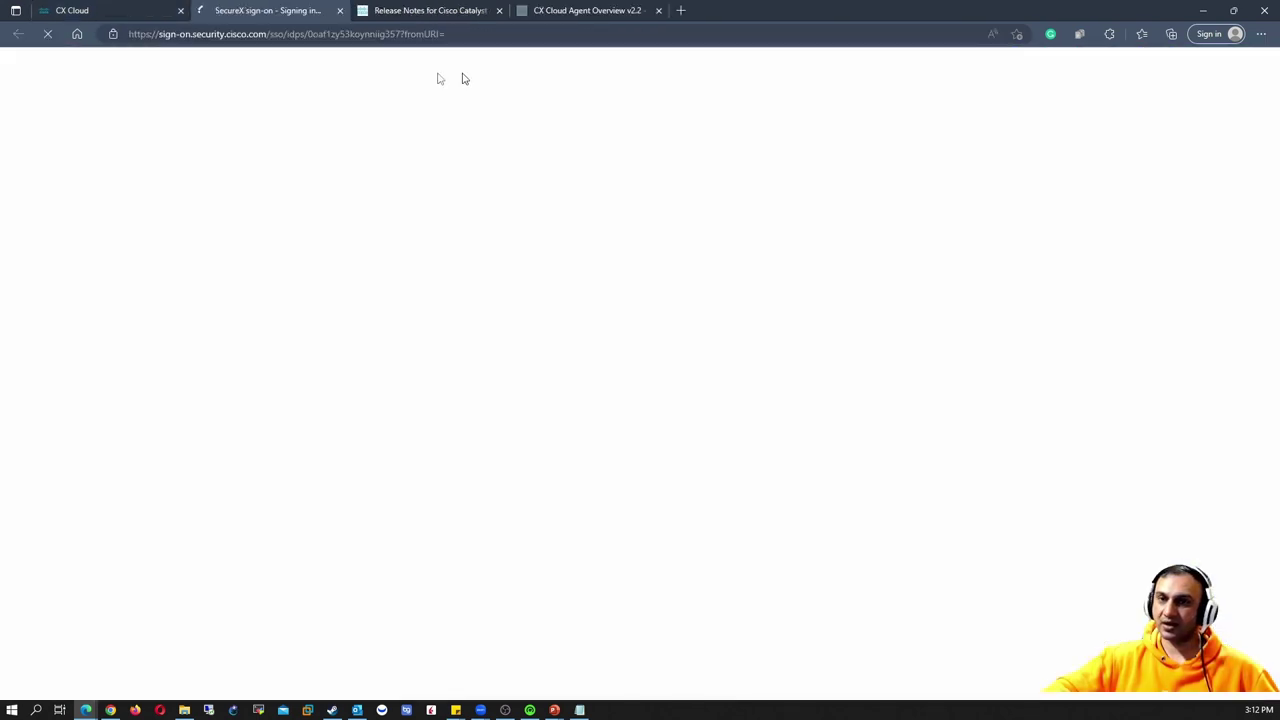
{"action": "left_click", "coordinate": [120, 7]}
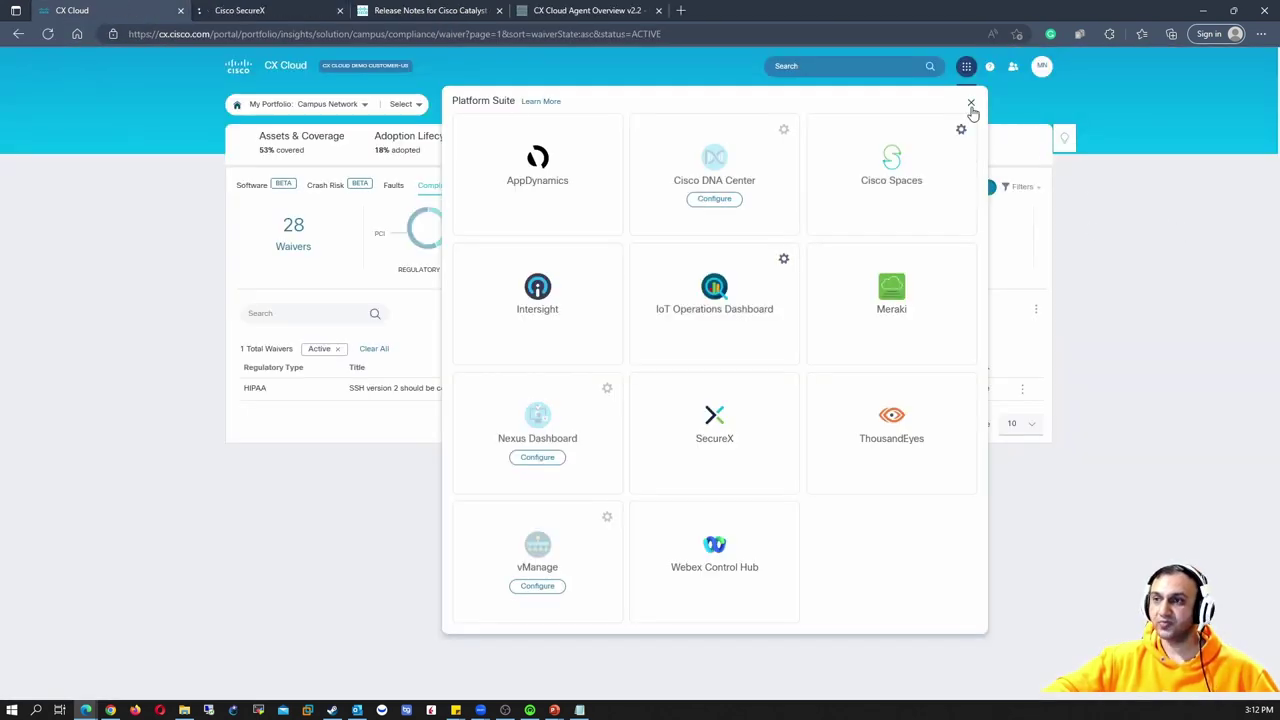
{"action": "left_click", "coordinate": [970, 104]}
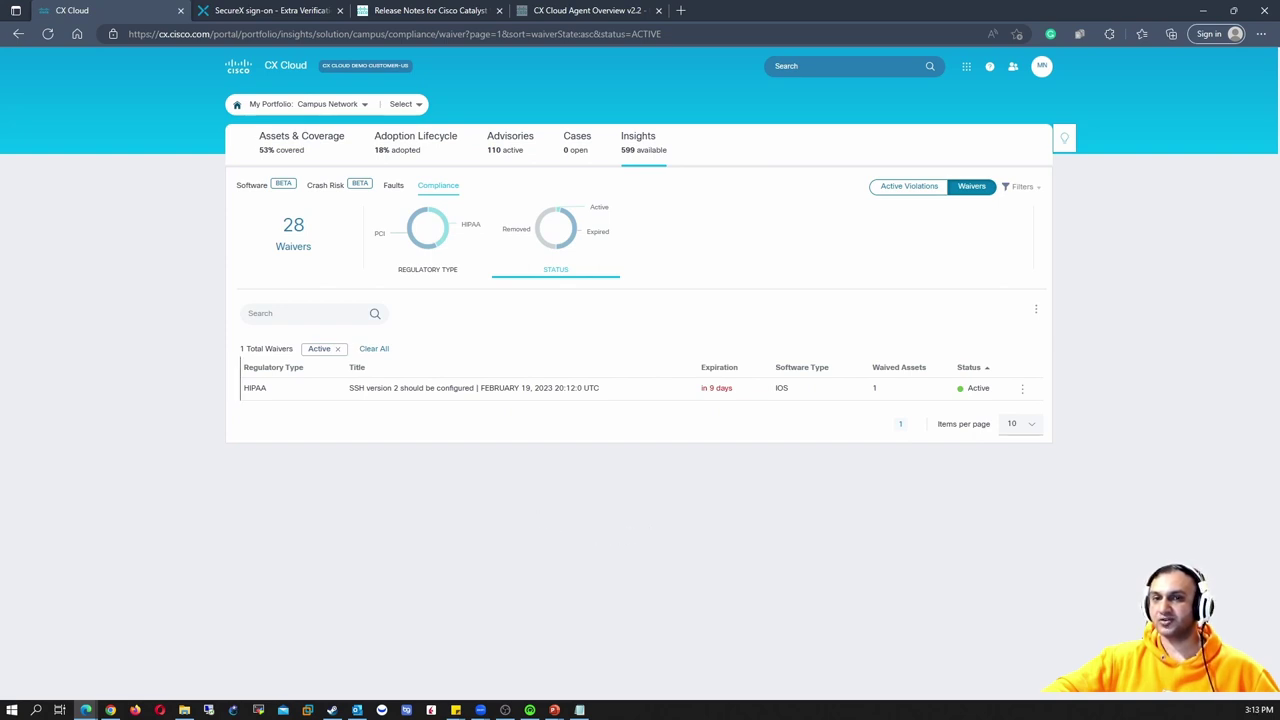
{"action": "left_click_drag", "start_coordinate": [202, 184], "coordinate": [196, 410]}
{"action": "left_click", "coordinate": [196, 418]}
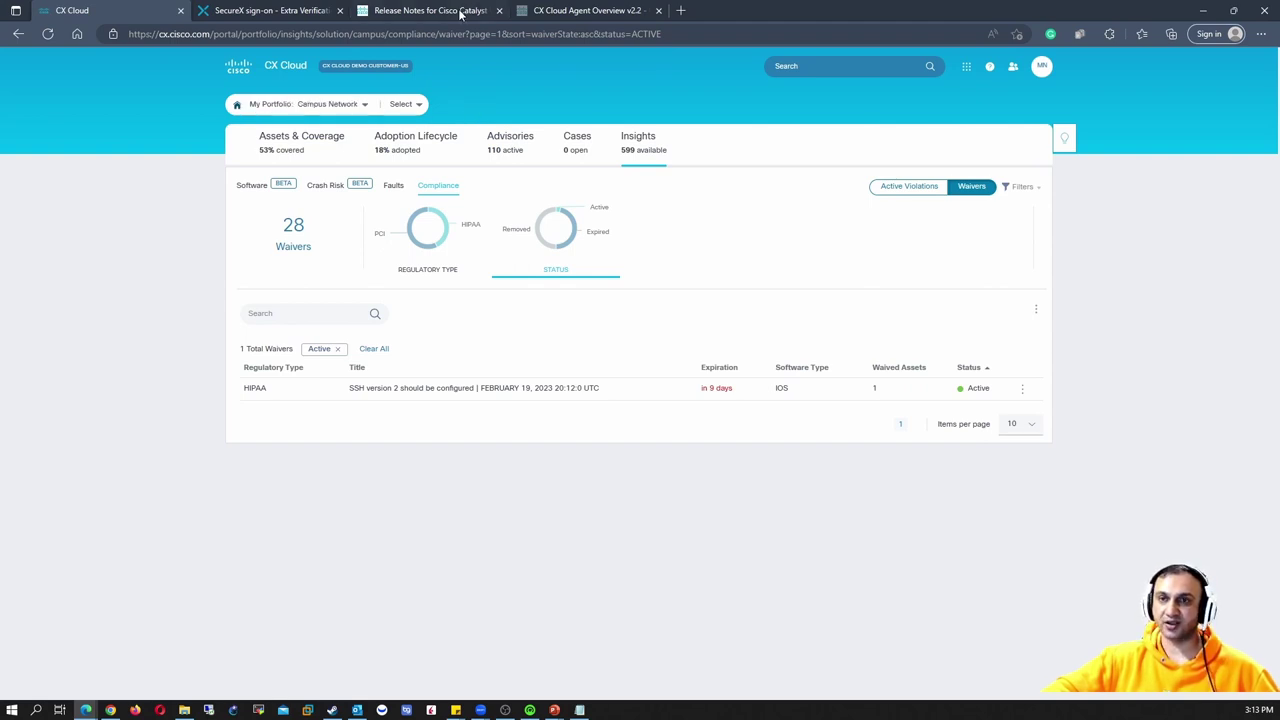
{"action": "left_click", "coordinate": [598, 10]}
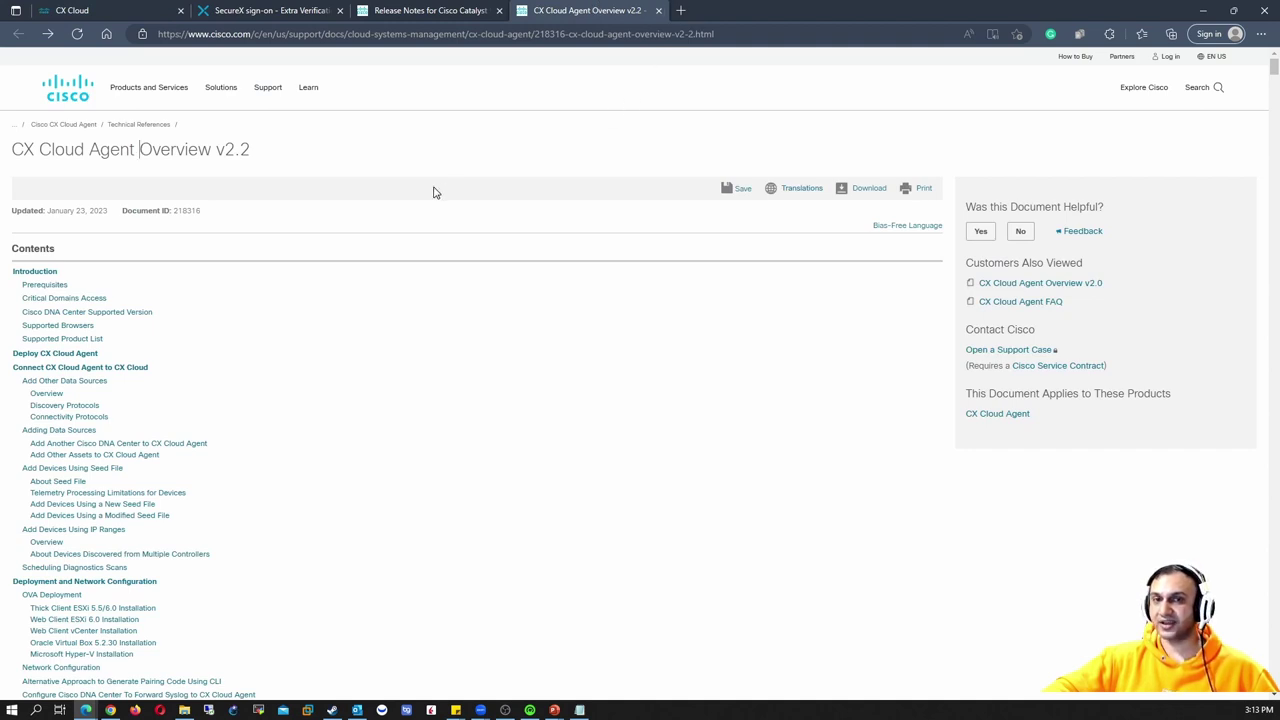
Read past the architecture diagram to the prerequisites: 8-core CPU, 16 GB memory, 200GB disk.
{"action": "scroll", "coordinate": [507, 608], "scroll_direction": "down", "scroll_amount": 9}
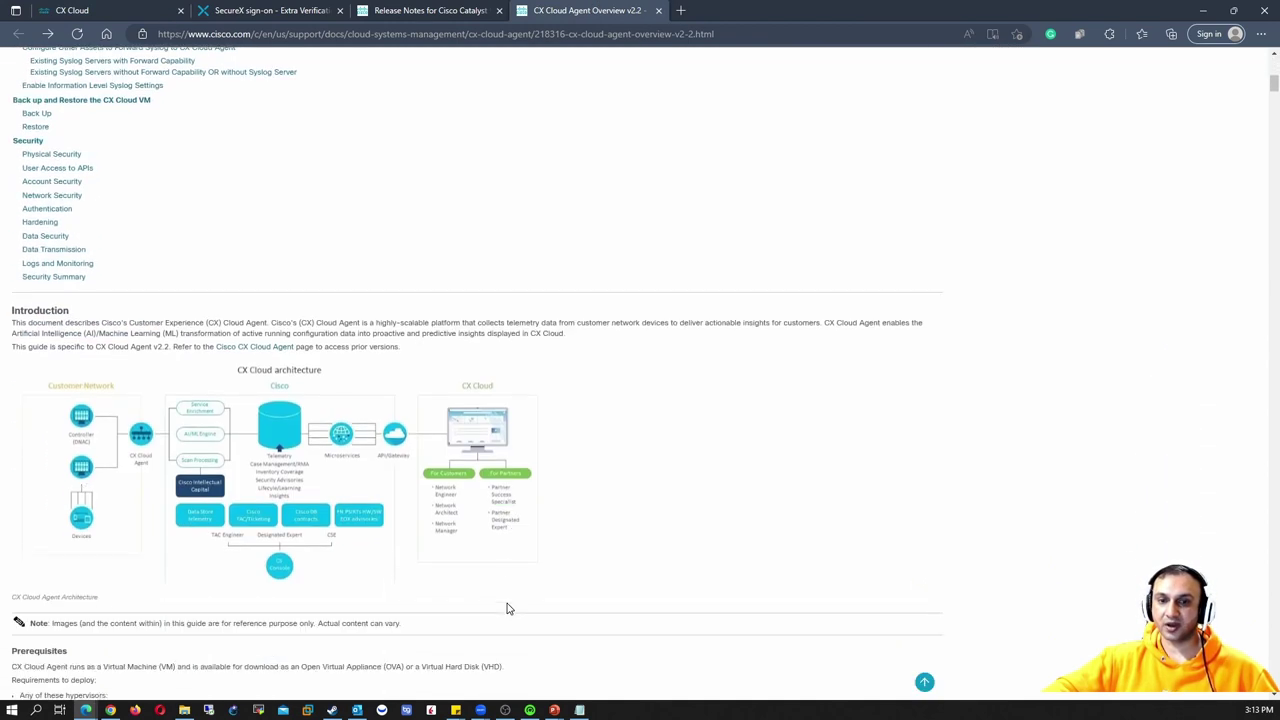
{"action": "scroll", "coordinate": [507, 608], "scroll_direction": "down", "scroll_amount": 1}
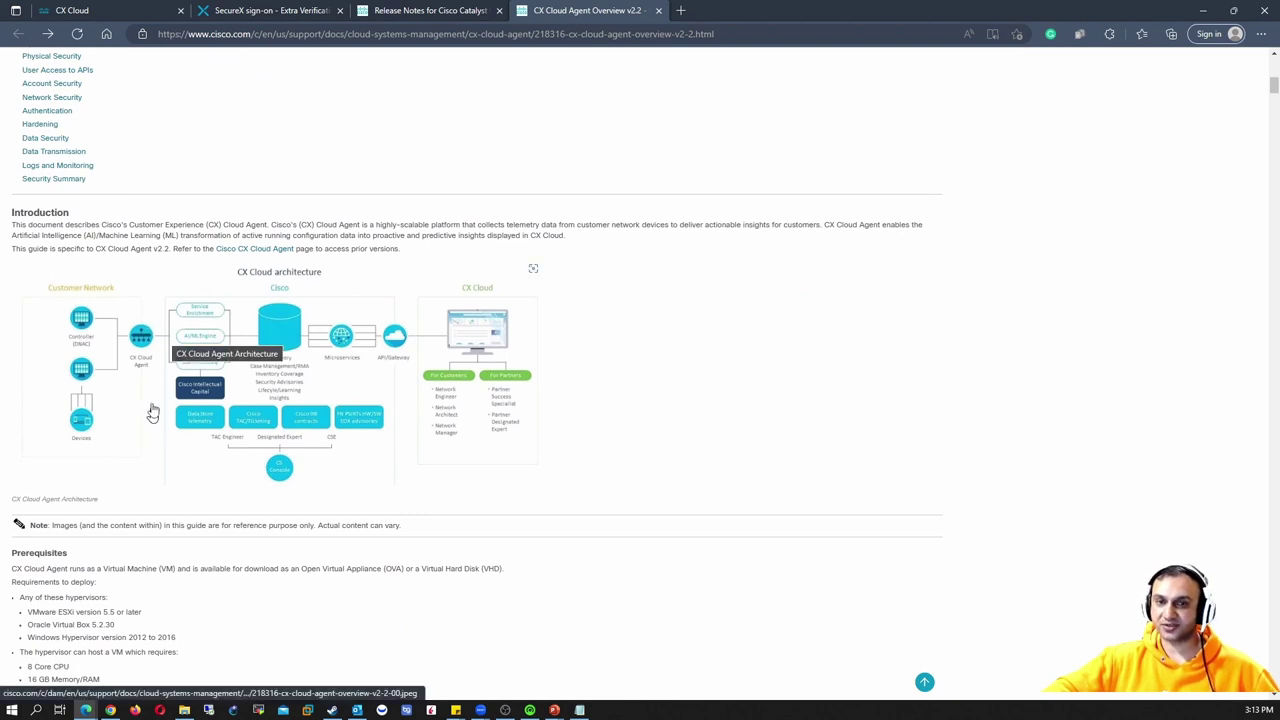
{"action": "scroll", "coordinate": [152, 413], "scroll_direction": "down", "scroll_amount": 1}
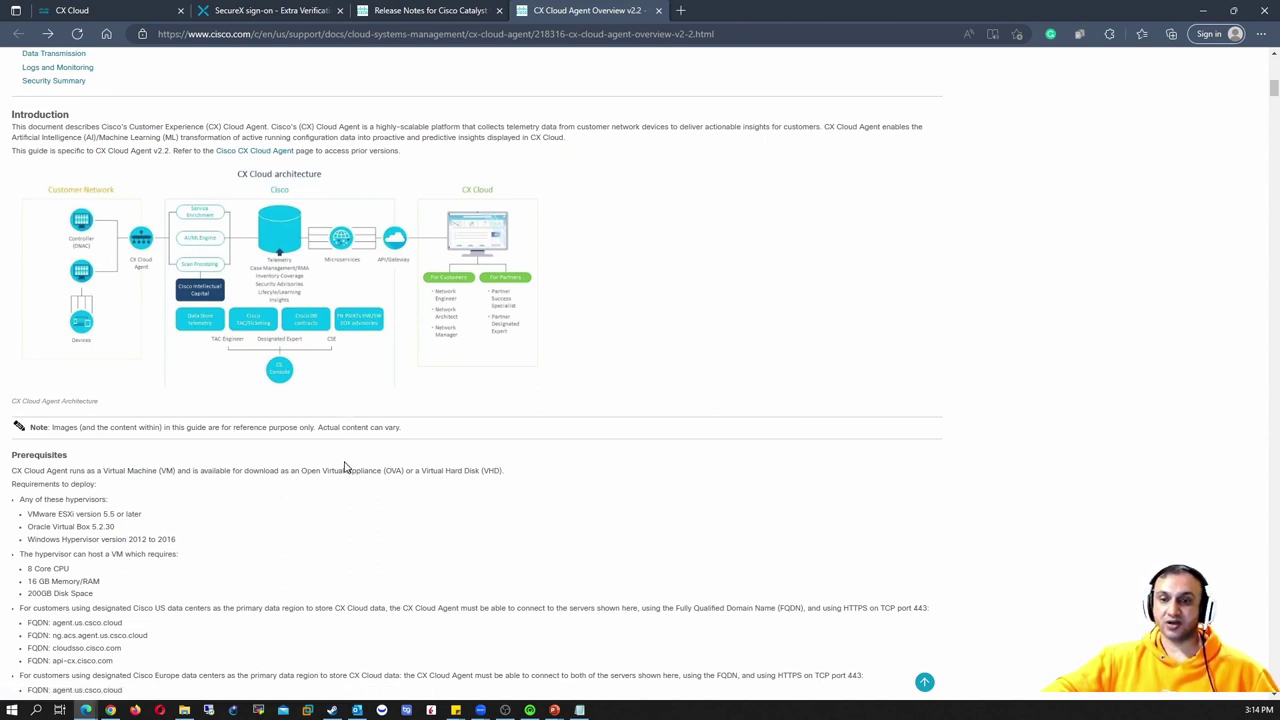
{"action": "scroll", "coordinate": [134, 514], "scroll_direction": "down", "scroll_amount": 3}
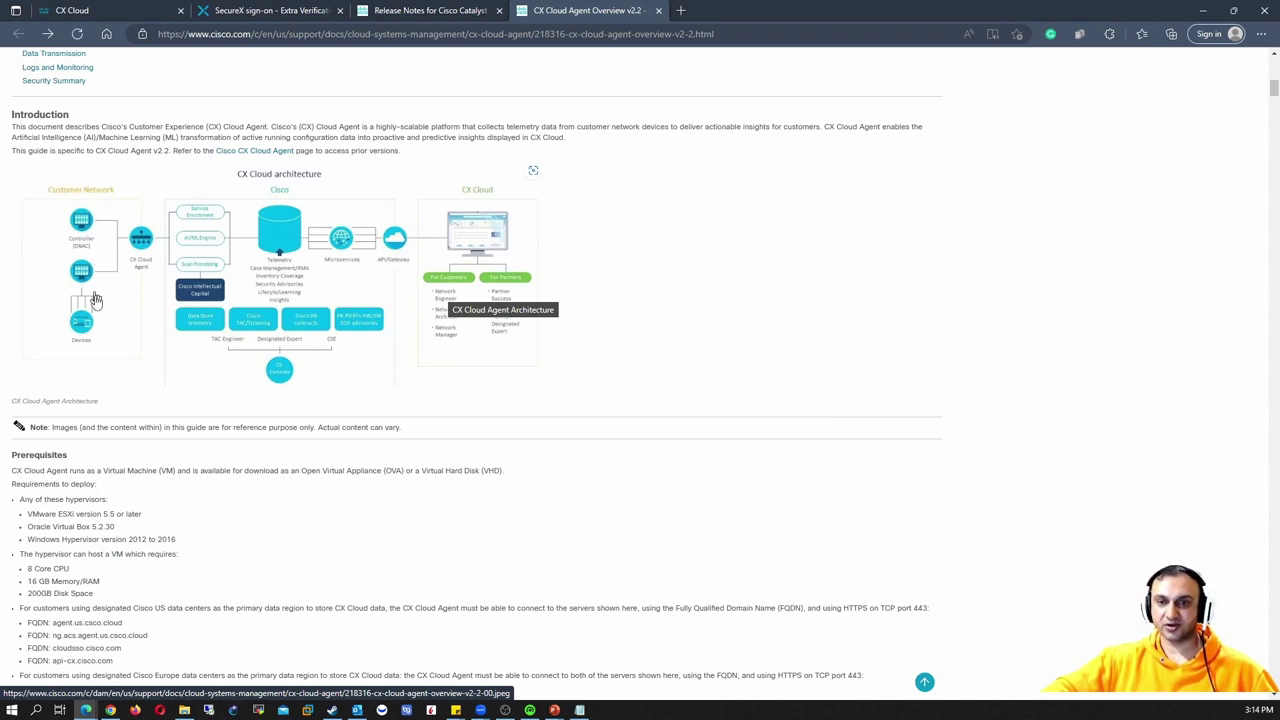
Continue through the deploy and seed file sections down to Add Devices Using IP Ranges.
{"action": "scroll", "coordinate": [287, 422], "scroll_direction": "down", "scroll_amount": 1}
{"action": "scroll", "coordinate": [287, 422], "scroll_direction": "down", "scroll_amount": 2}
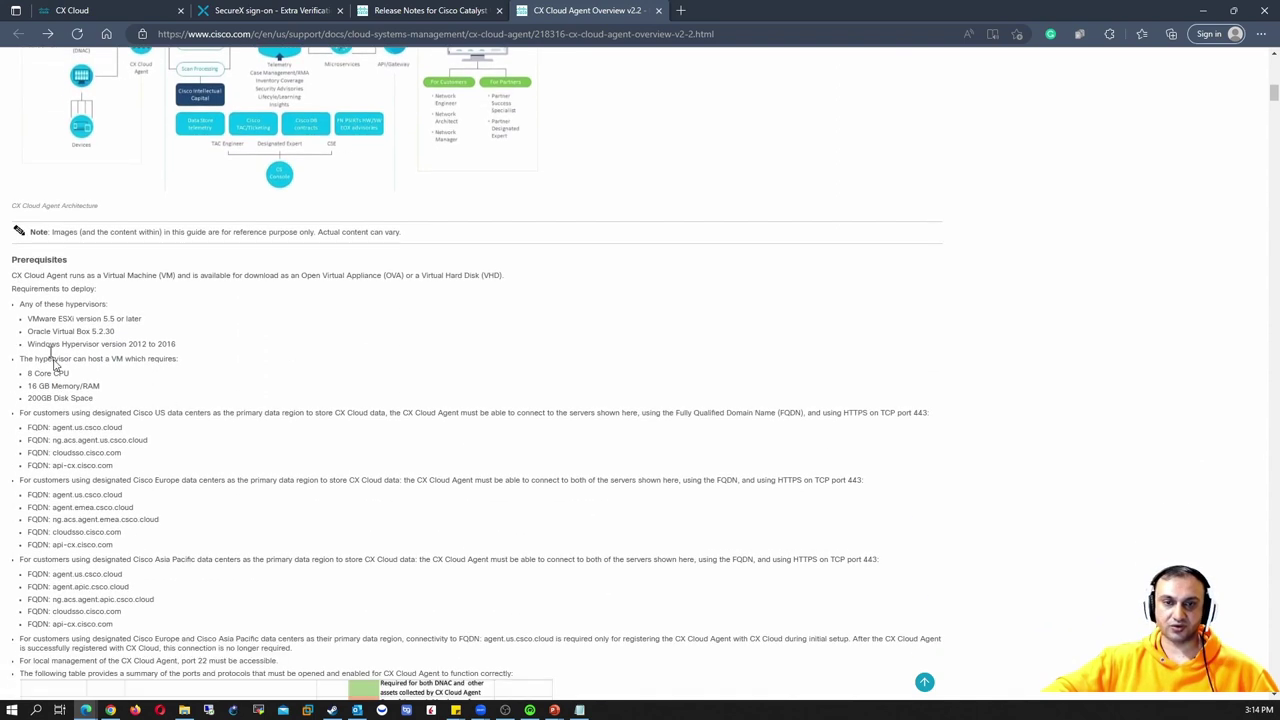
{"action": "left_click_drag", "start_coordinate": [45, 331], "coordinate": [81, 332]}
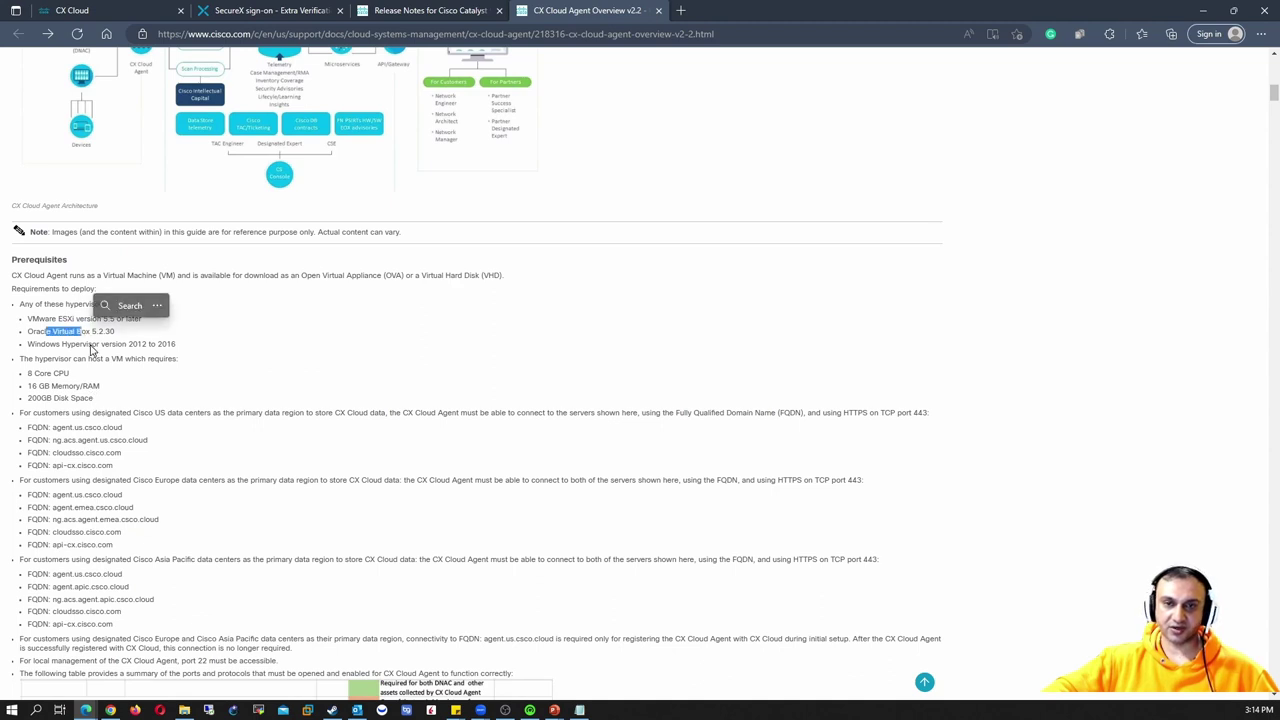
{"action": "scroll", "coordinate": [146, 451], "scroll_direction": "down", "scroll_amount": 1}
{"action": "scroll", "coordinate": [146, 451], "scroll_direction": "down", "scroll_amount": 10}
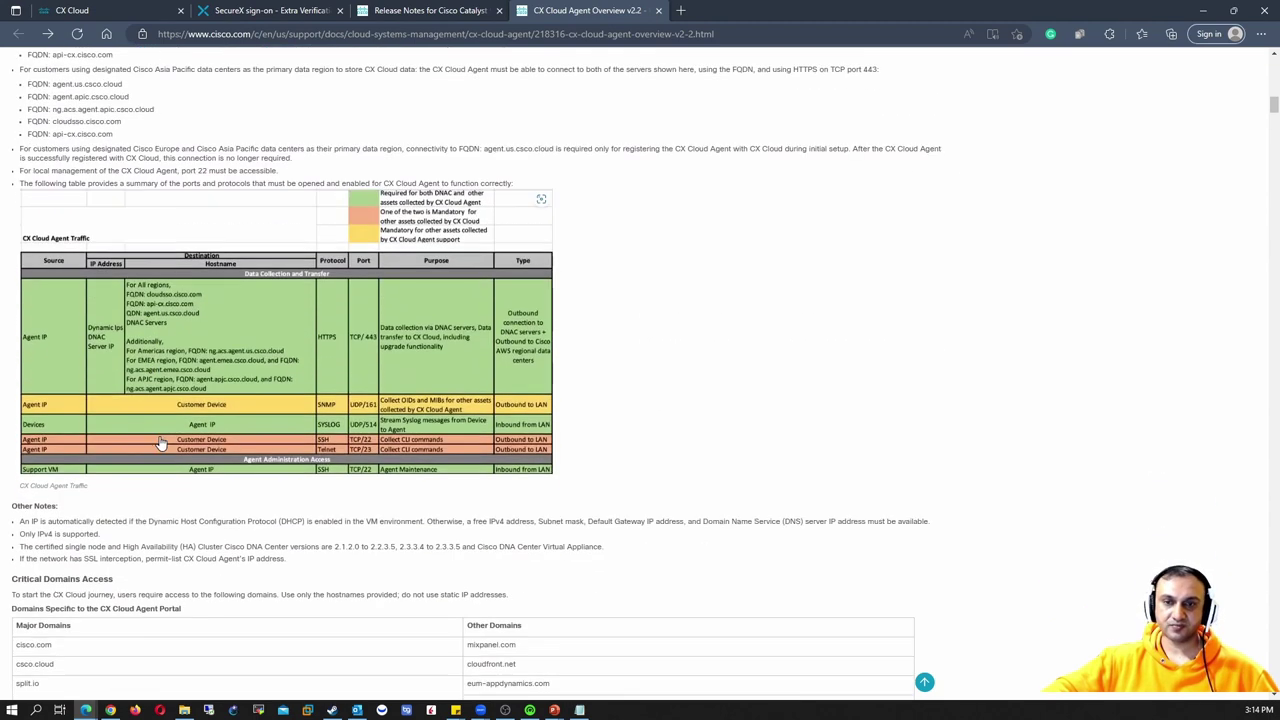
{"action": "scroll", "coordinate": [249, 443], "scroll_direction": "down", "scroll_amount": 8}
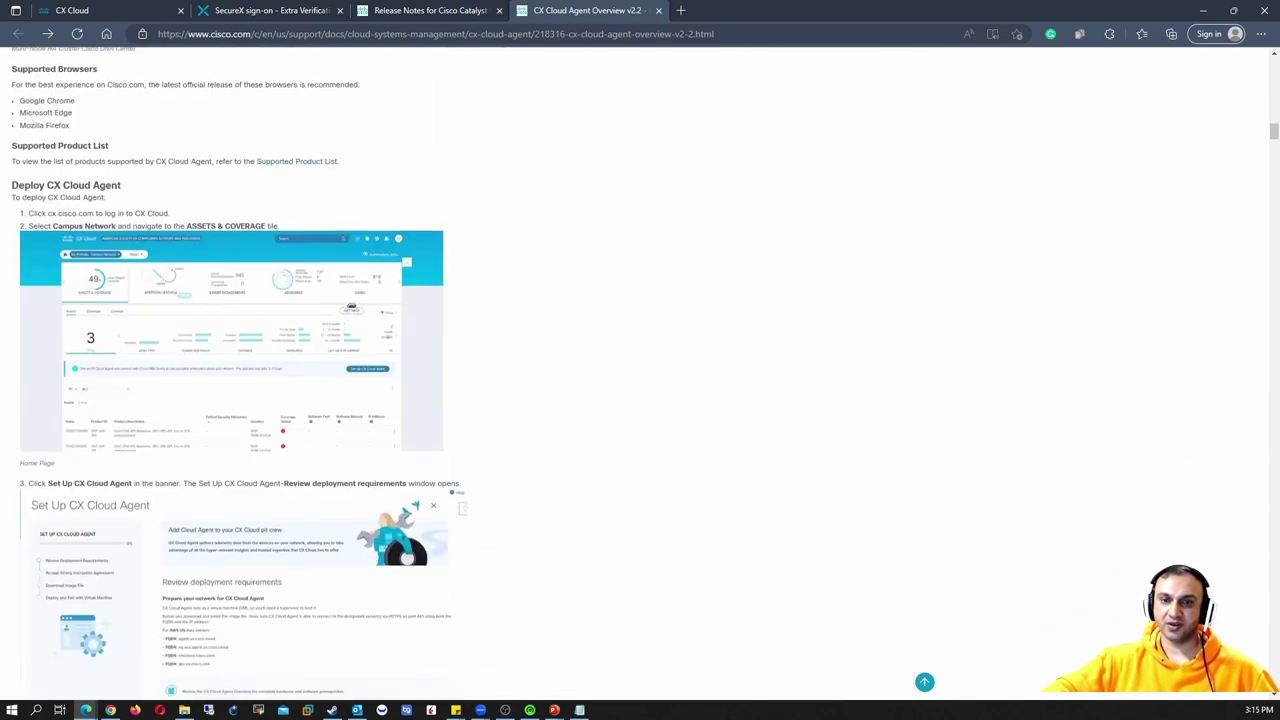
{"action": "scroll", "coordinate": [249, 443], "scroll_direction": "down", "scroll_amount": 12}
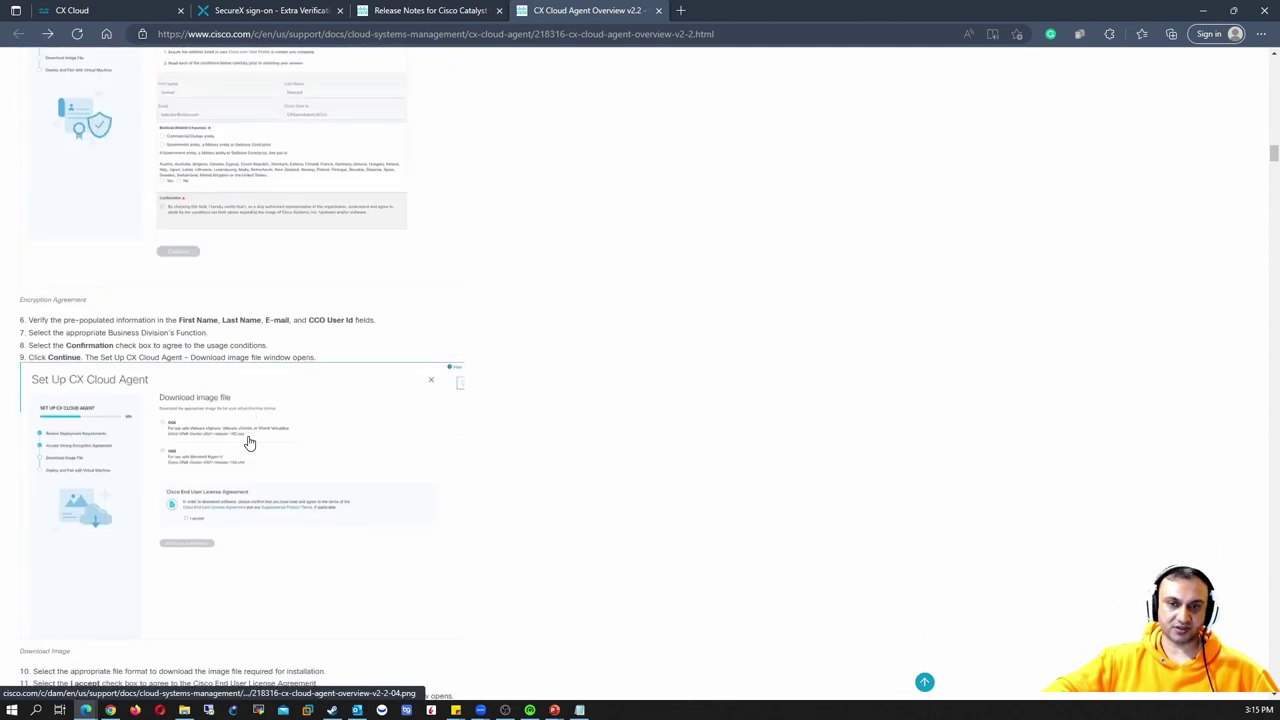
{"action": "scroll", "coordinate": [249, 443], "scroll_direction": "down", "scroll_amount": 20}
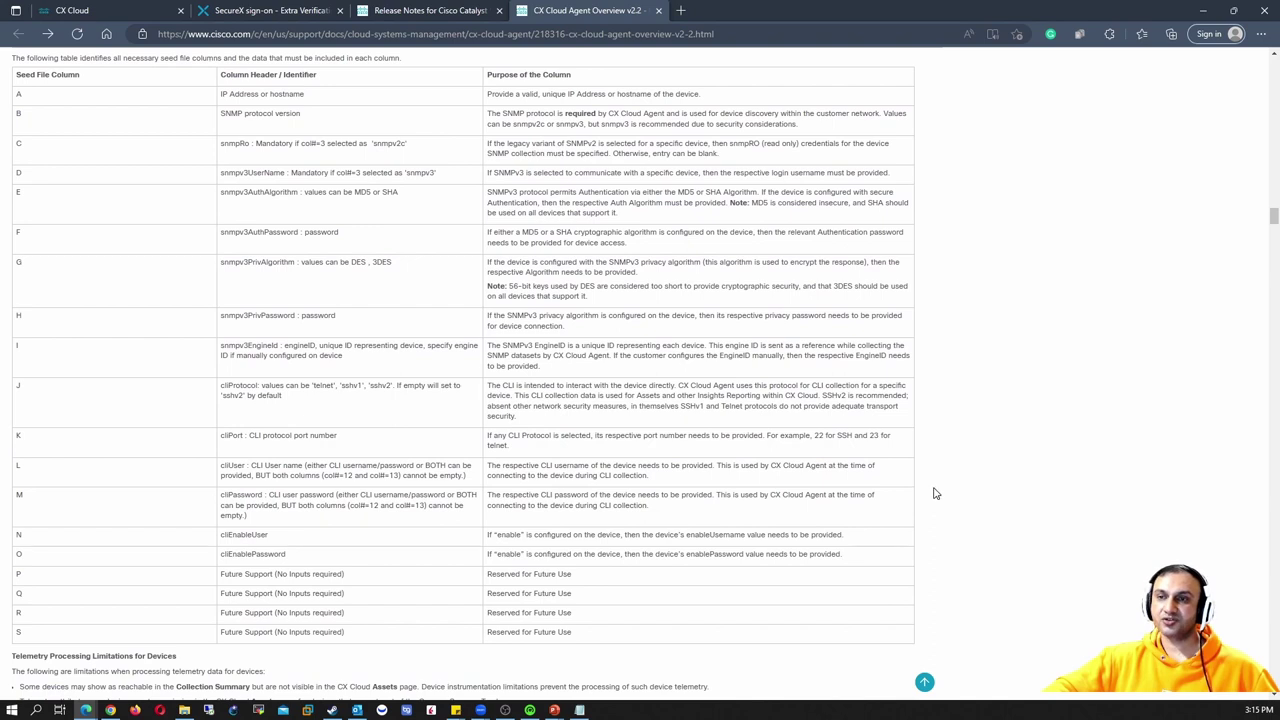
{"action": "scroll", "coordinate": [940, 524], "scroll_direction": "down", "scroll_amount": 15}
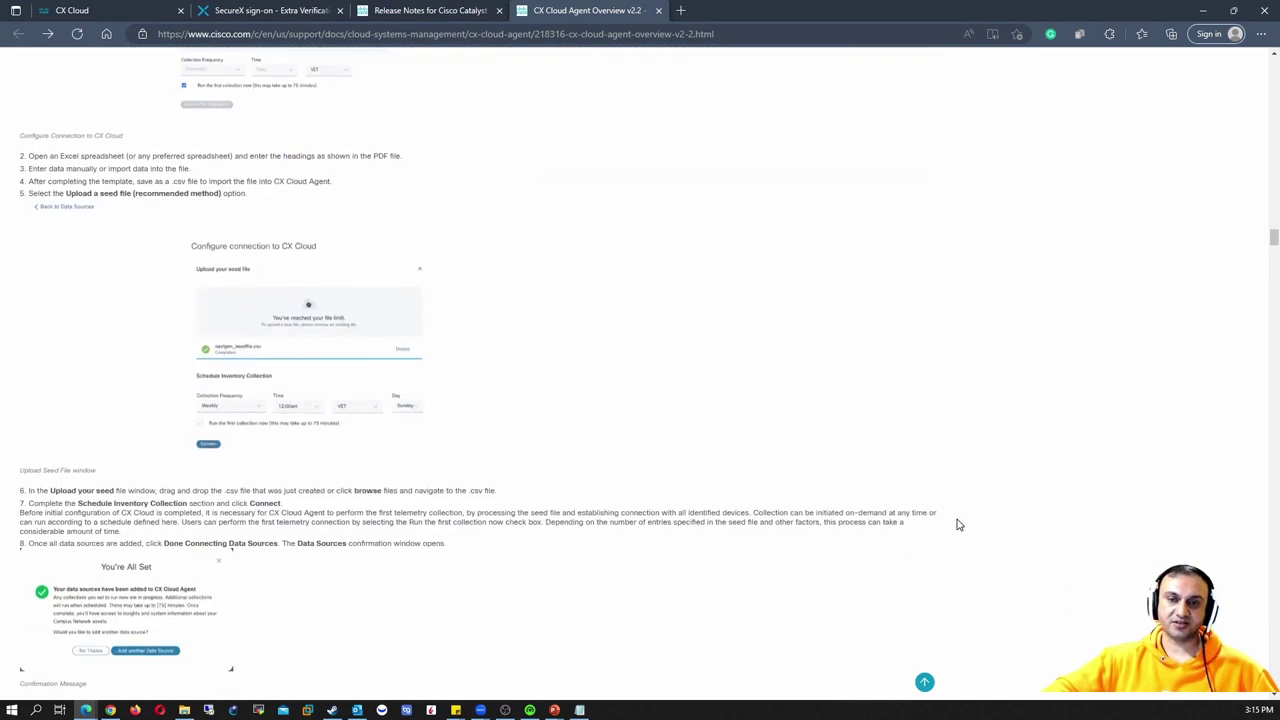
{"action": "scroll", "coordinate": [957, 524], "scroll_direction": "down", "scroll_amount": 5}
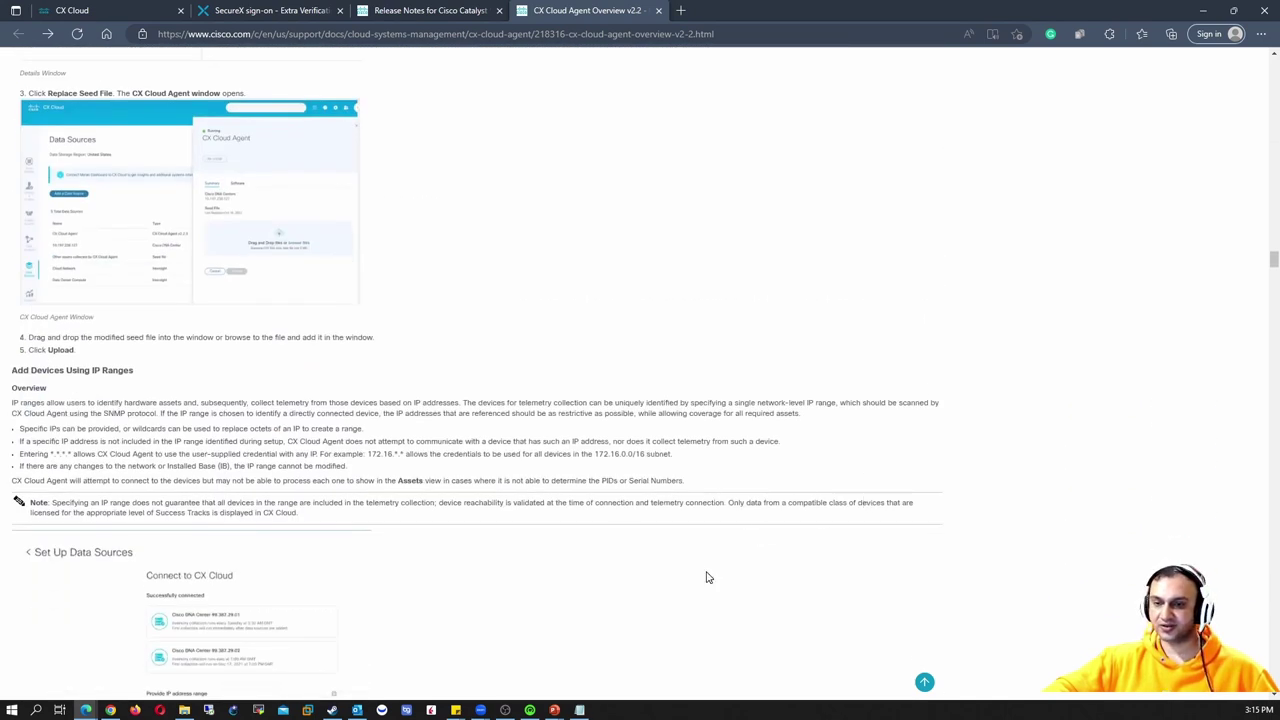